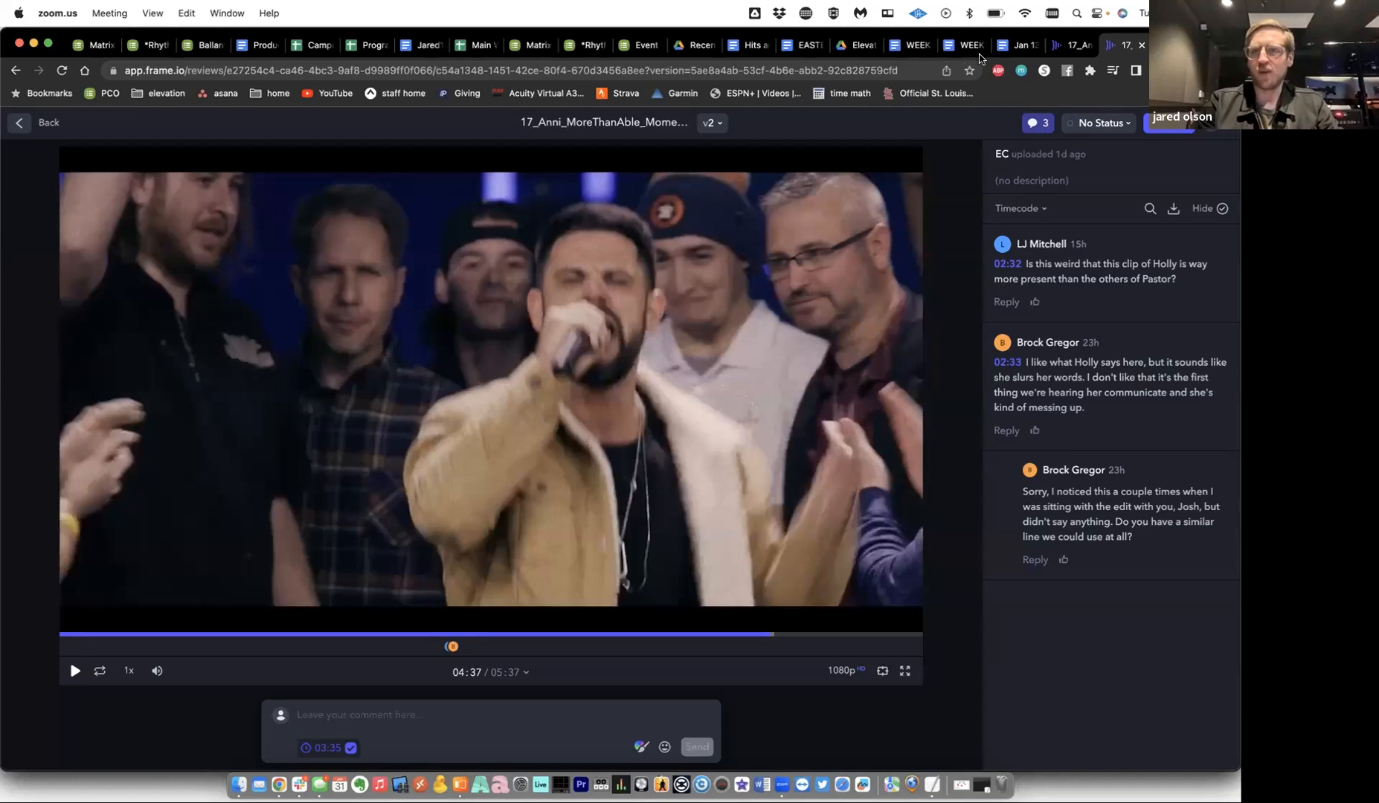
Find the More Than Able song in the Jan 13 Recording Lyrics document and examine its title, writers and CCLI line.
scroll(545, 411, "up", 5)
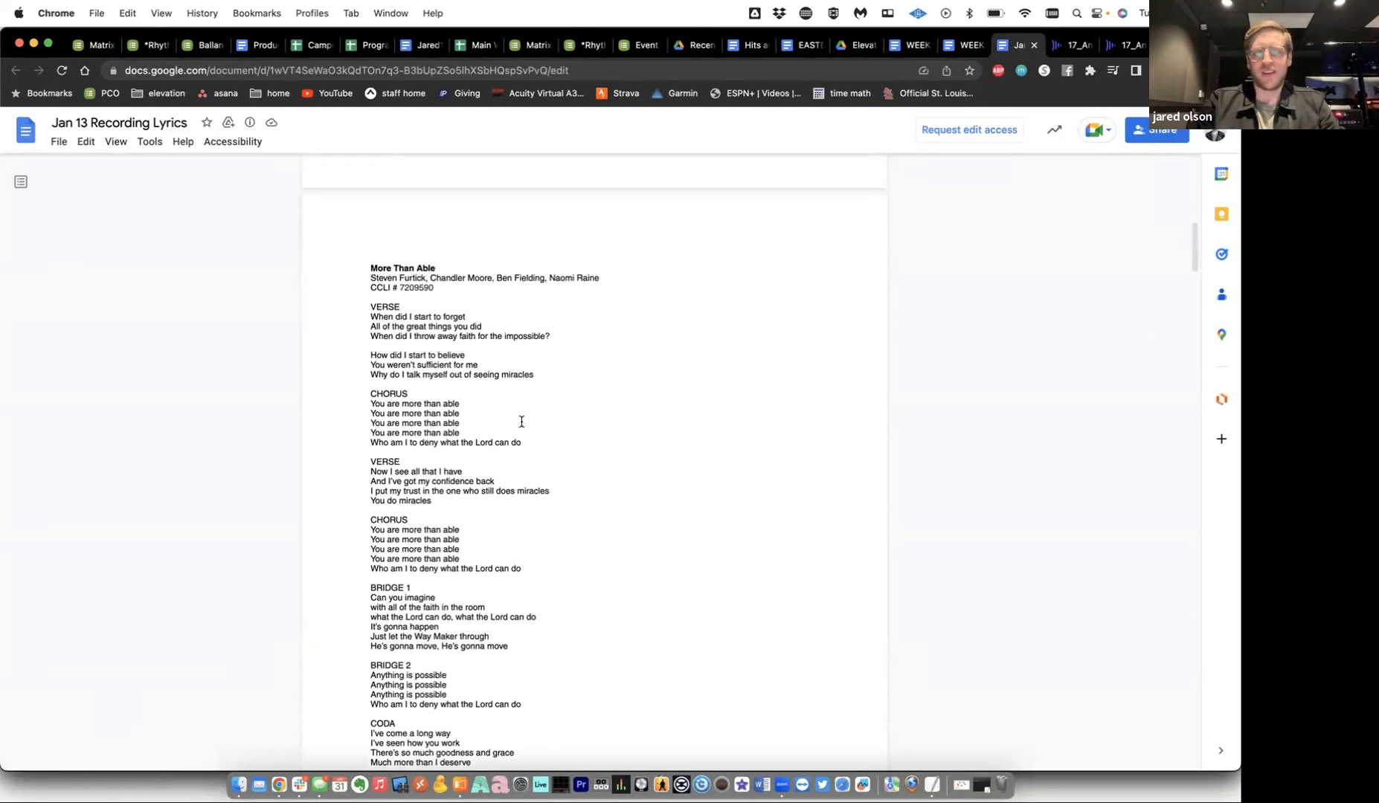
scroll(522, 422, "down", 1)
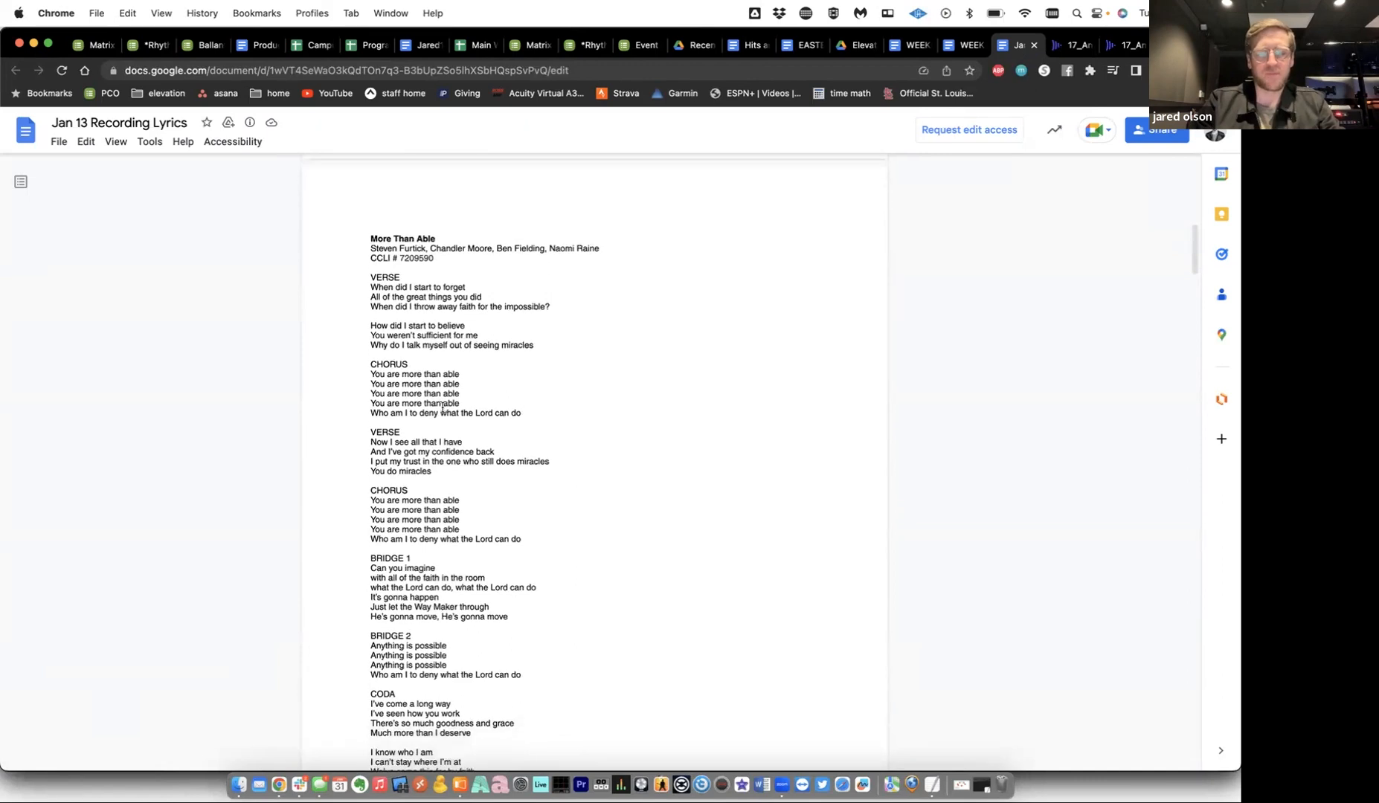
scroll(443, 407, "up", 1)
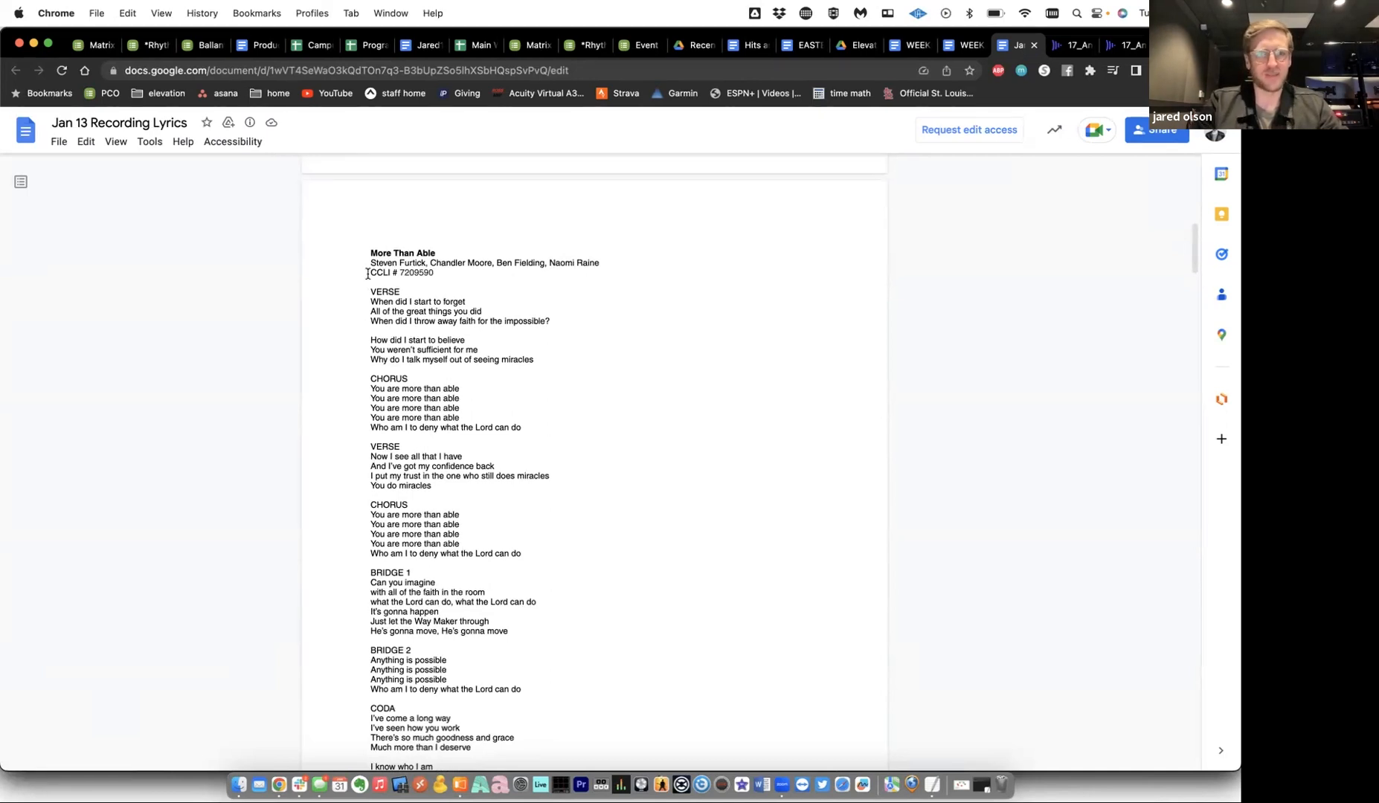
left_click_drag(368, 273, 444, 272)
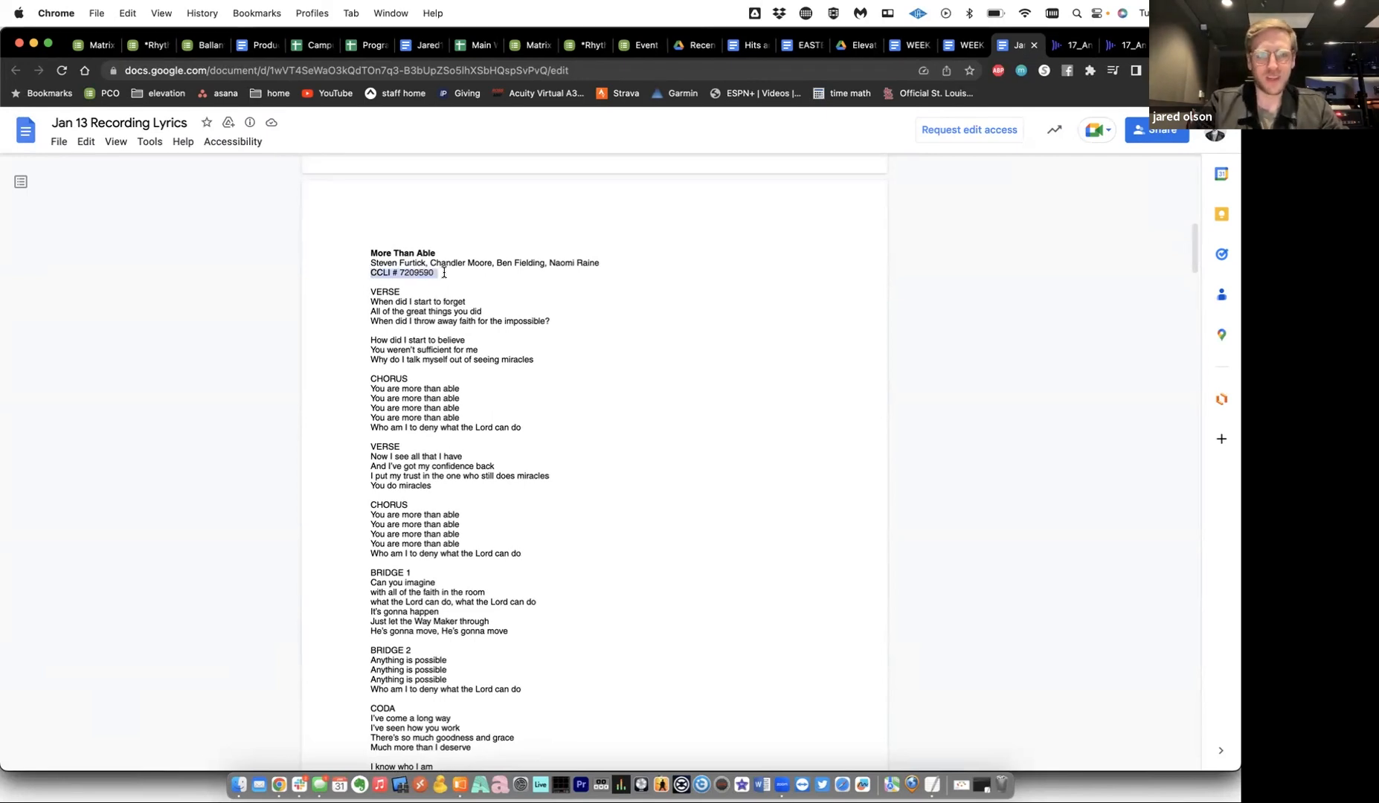
left_click(444, 272)
key("super+Tab")
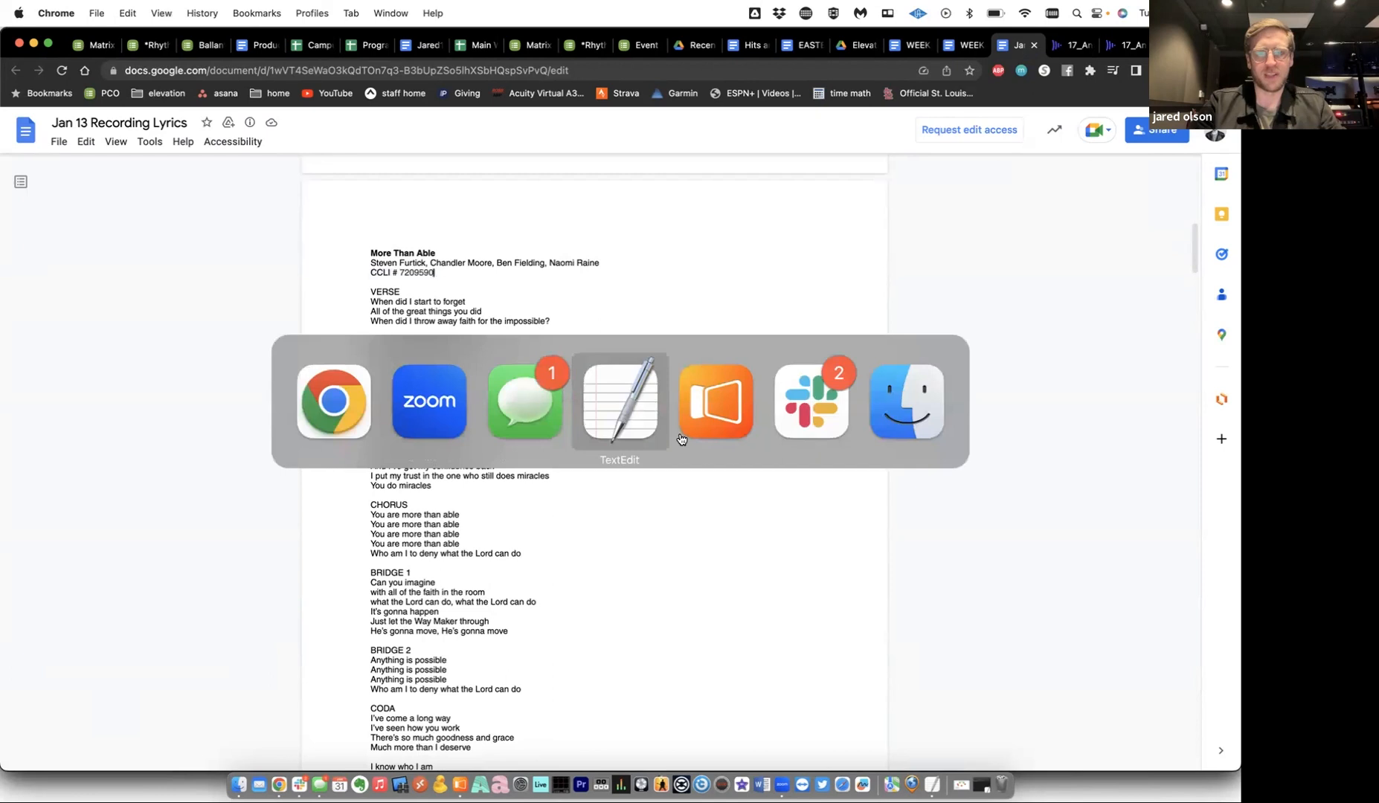
key("super+Tab")
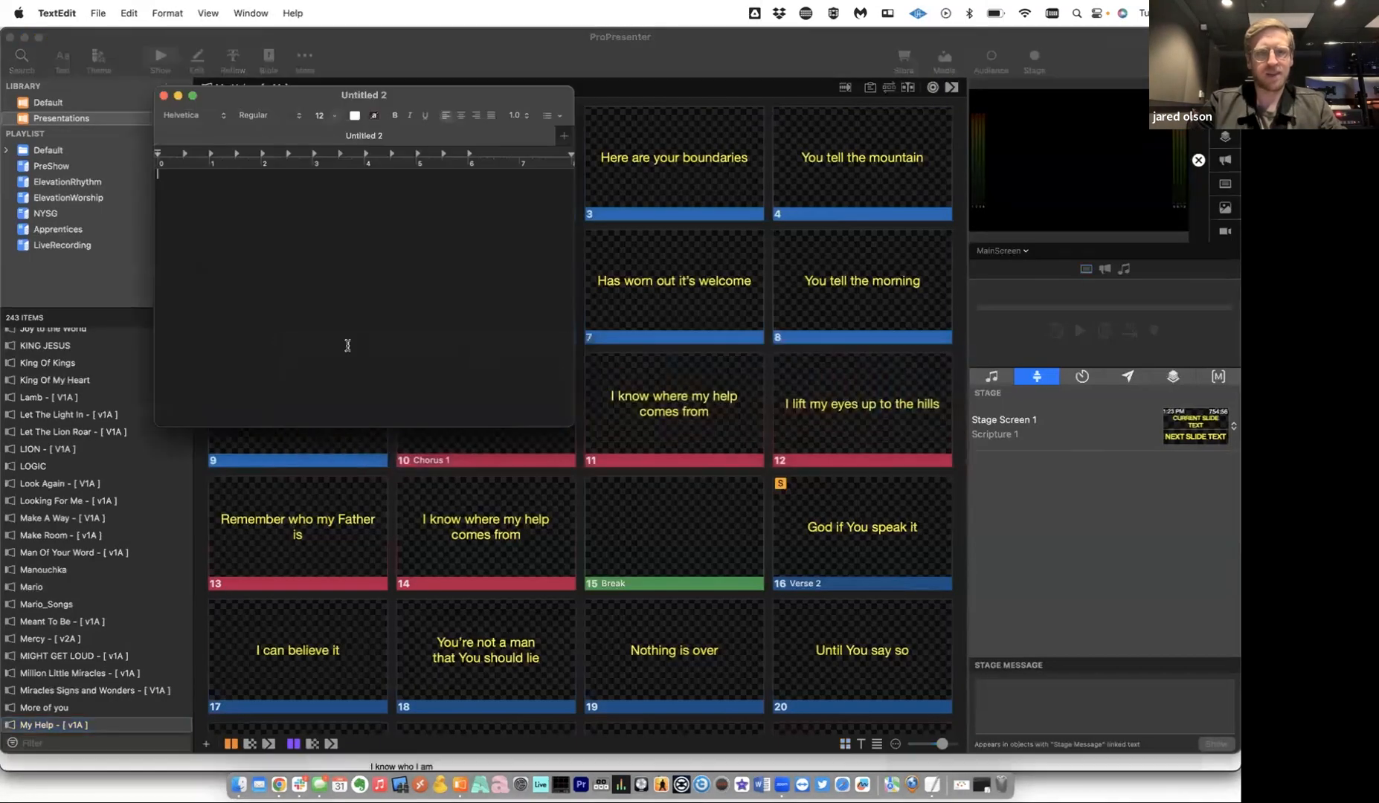
key("super+Tab")
left_click(505, 386)
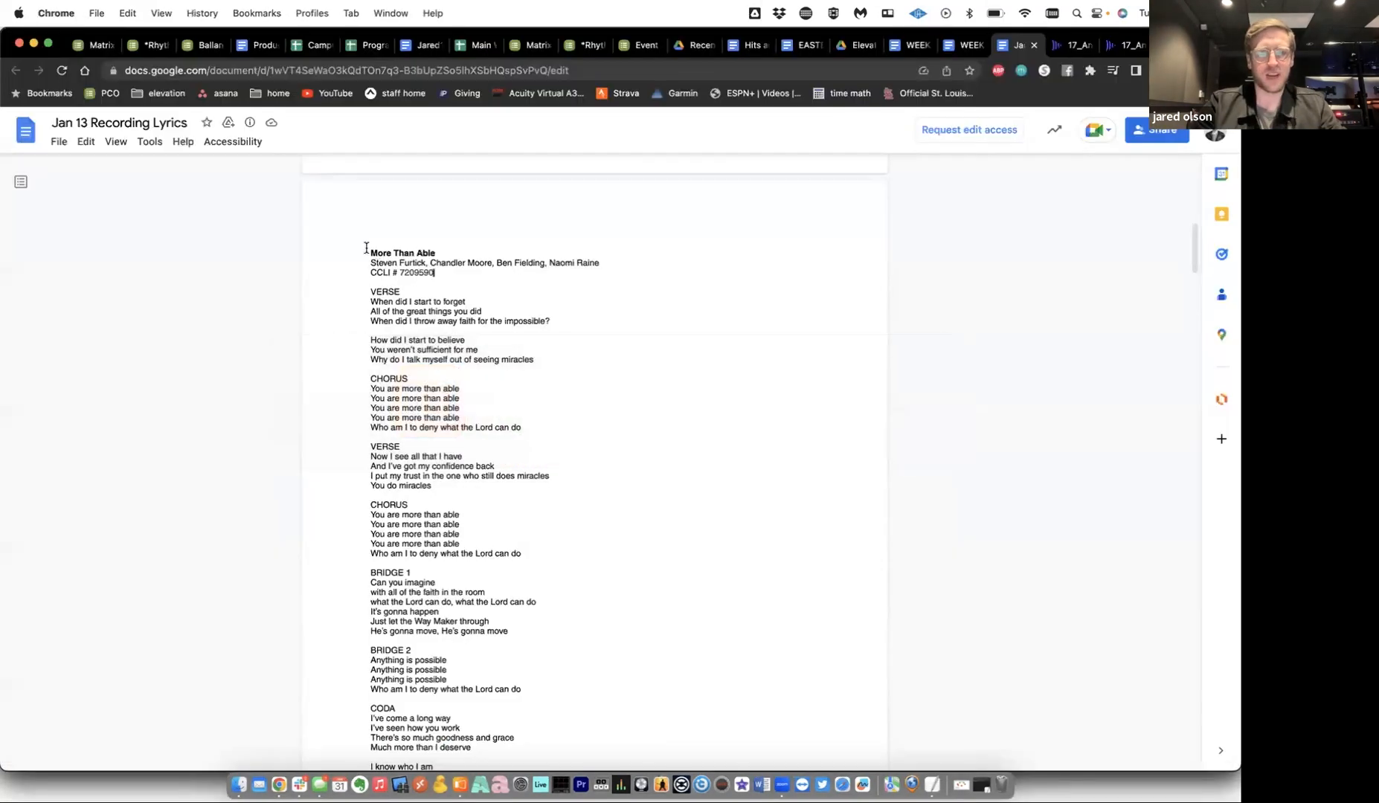
Copy the complete More Than Able lyrics, from title to final line, and paste them into the blank TextEdit document.
scroll(481, 442, "down", 10)
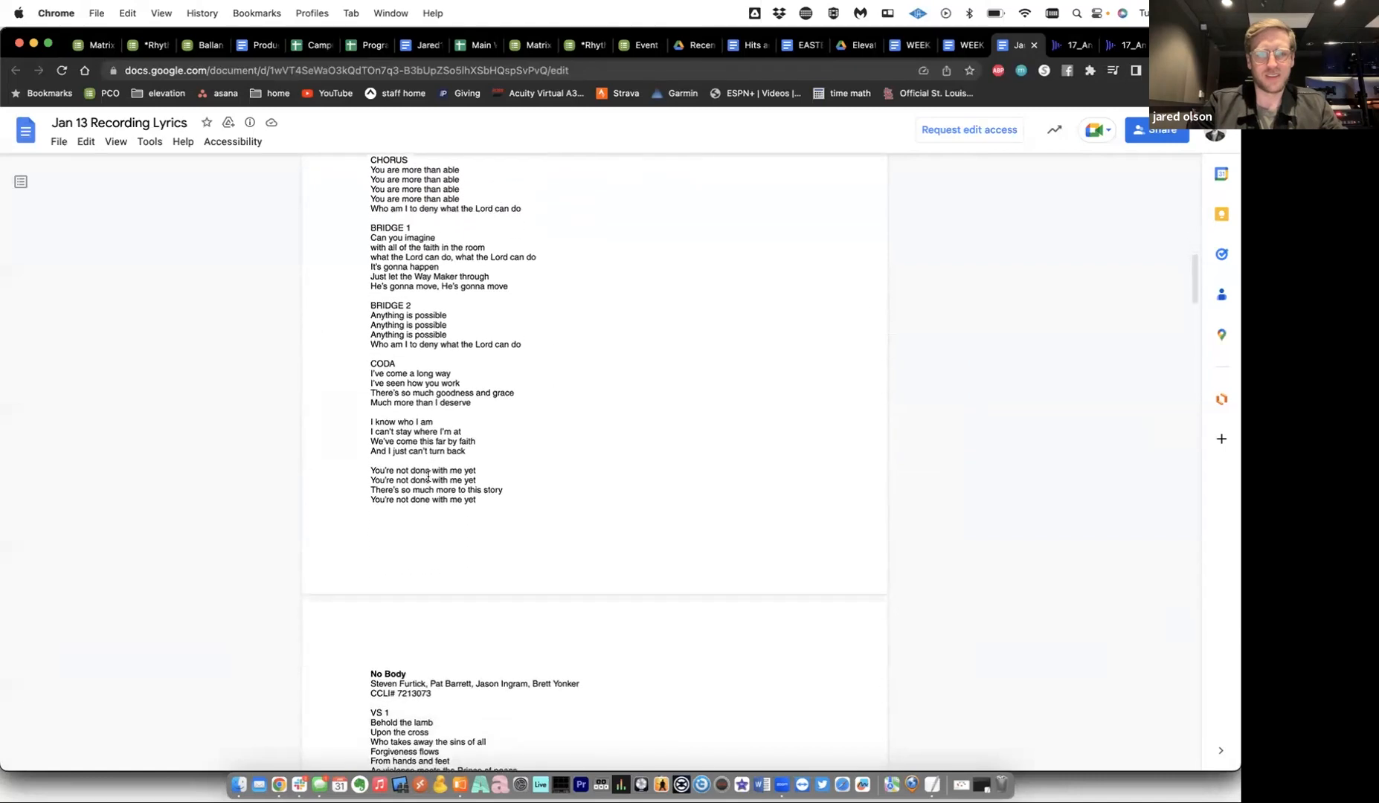
scroll(481, 442, "down", 1)
left_click(499, 439, "shift")
key("super+c")
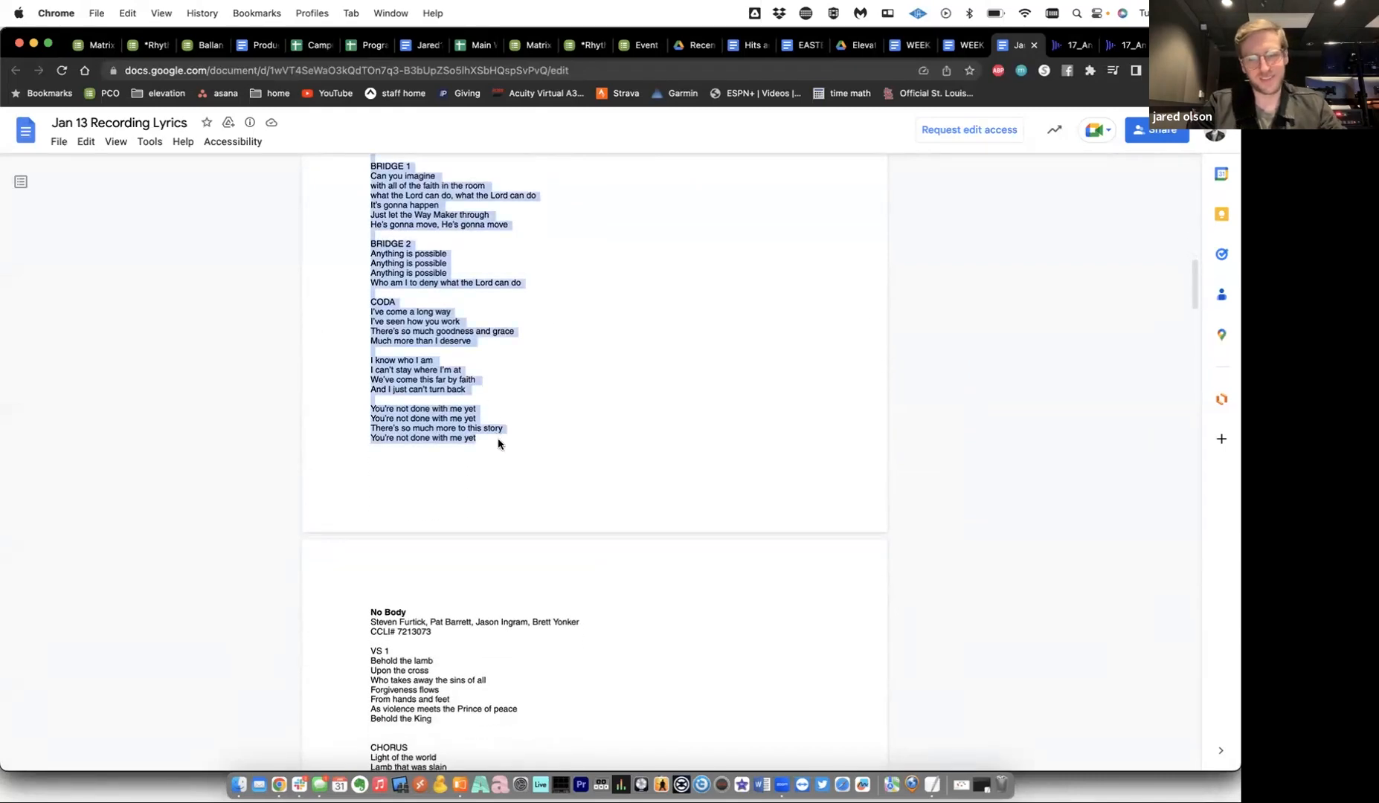
key("super+Tab")
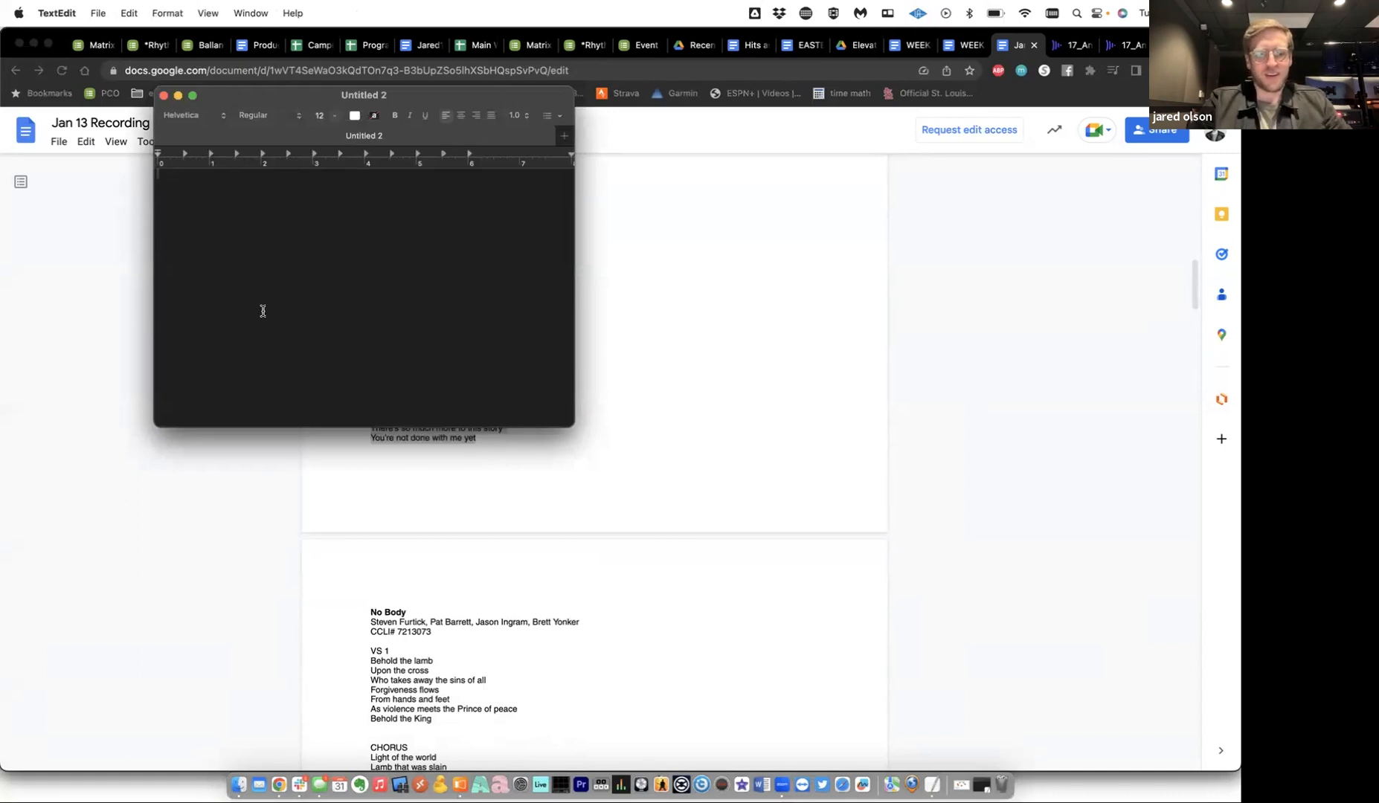
key("super+v")
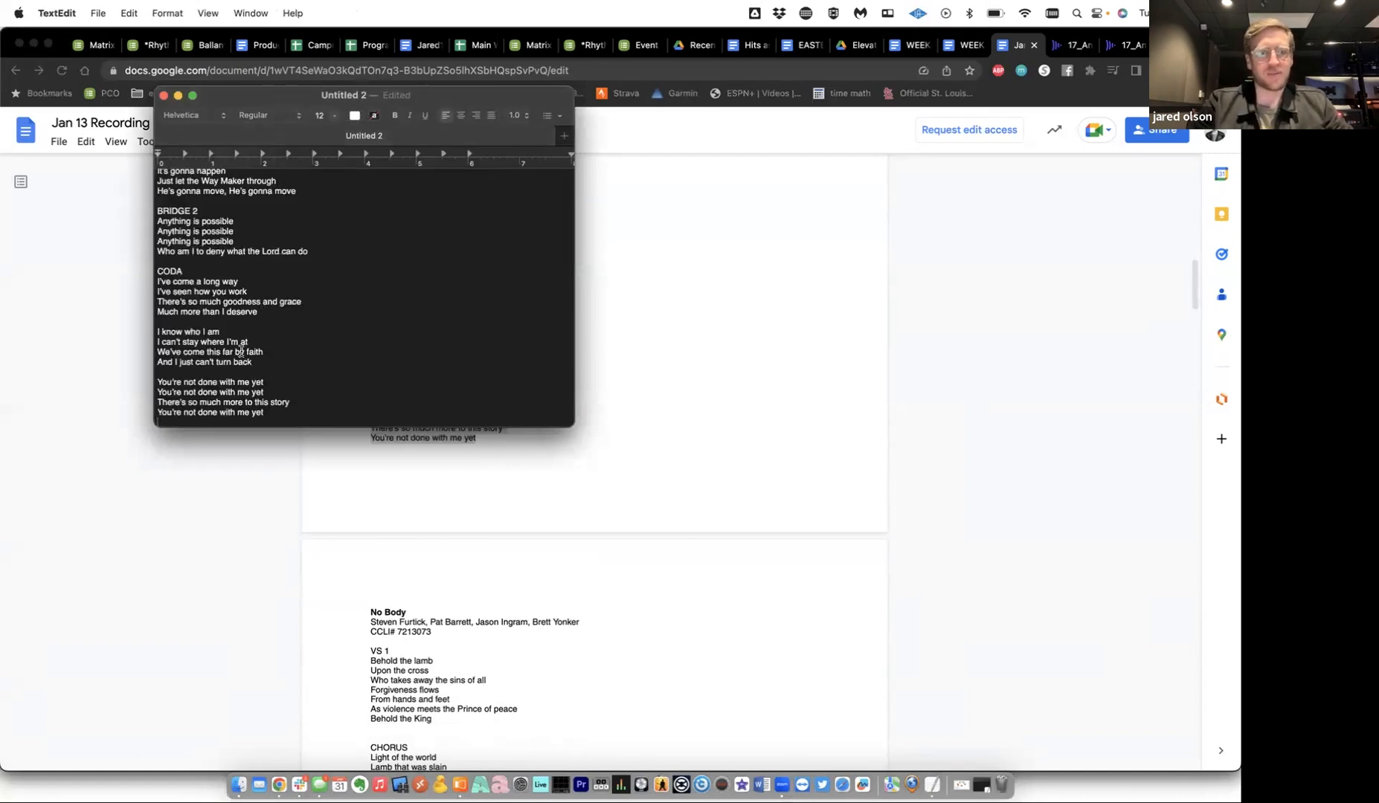
Move the lyrics text window up and enlarge it so the whole song fits in view.
scroll(328, 365, "up", 10)
left_click_drag(446, 97, 447, 29)
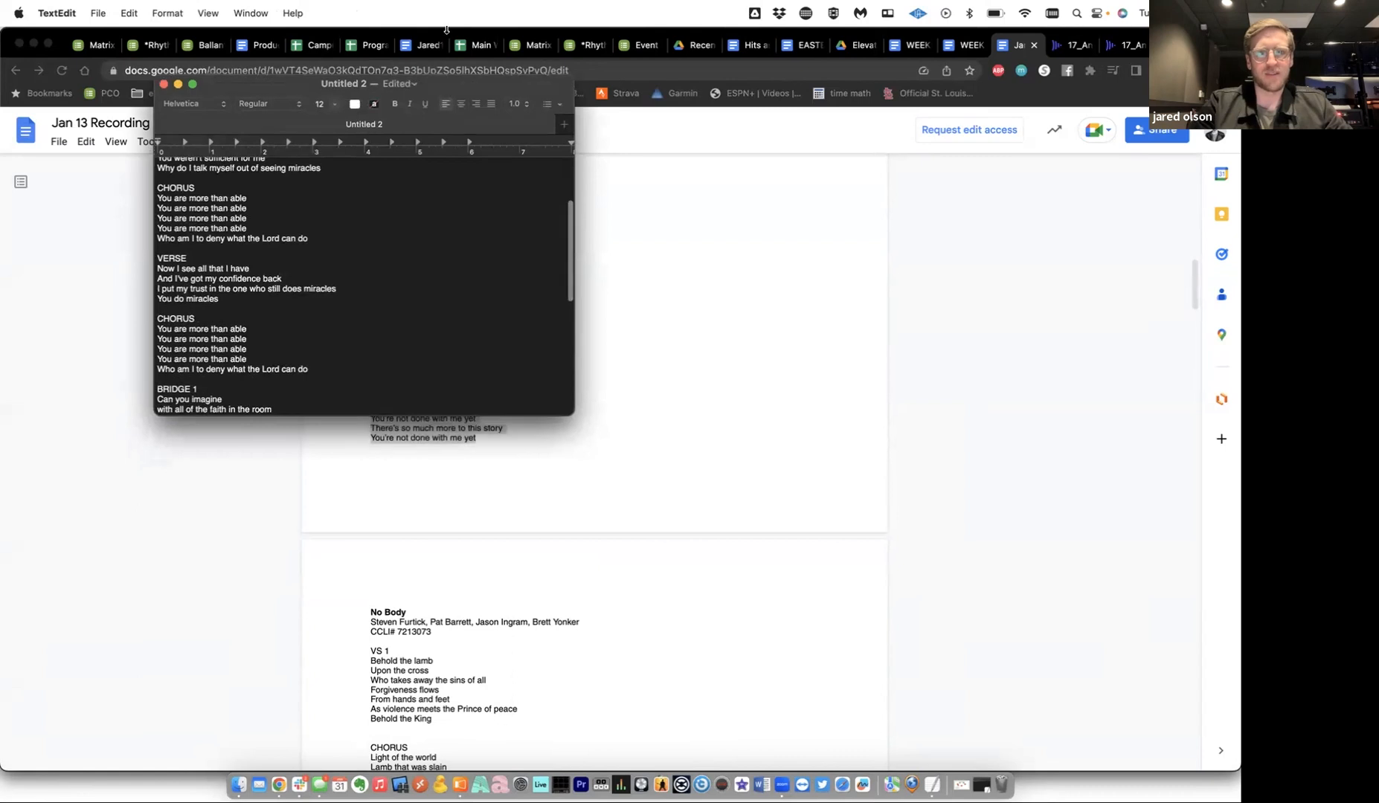
left_click_drag(575, 368, 660, 771)
scroll(441, 452, "up", 3)
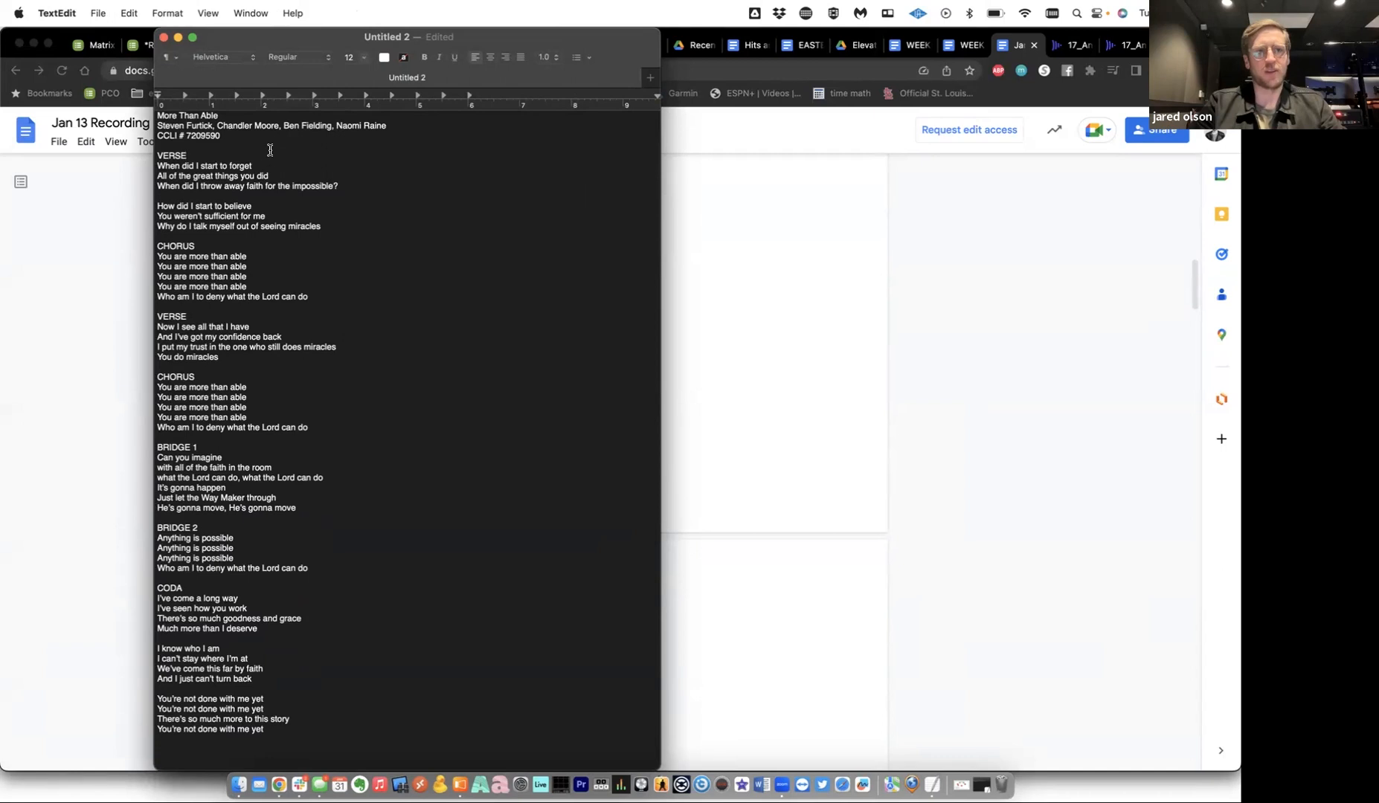
Number the section headings VERSE 1, CHORUS 1 and VERSE 2, and delete the repeated chorus before BRIDGE 1.
type("1")
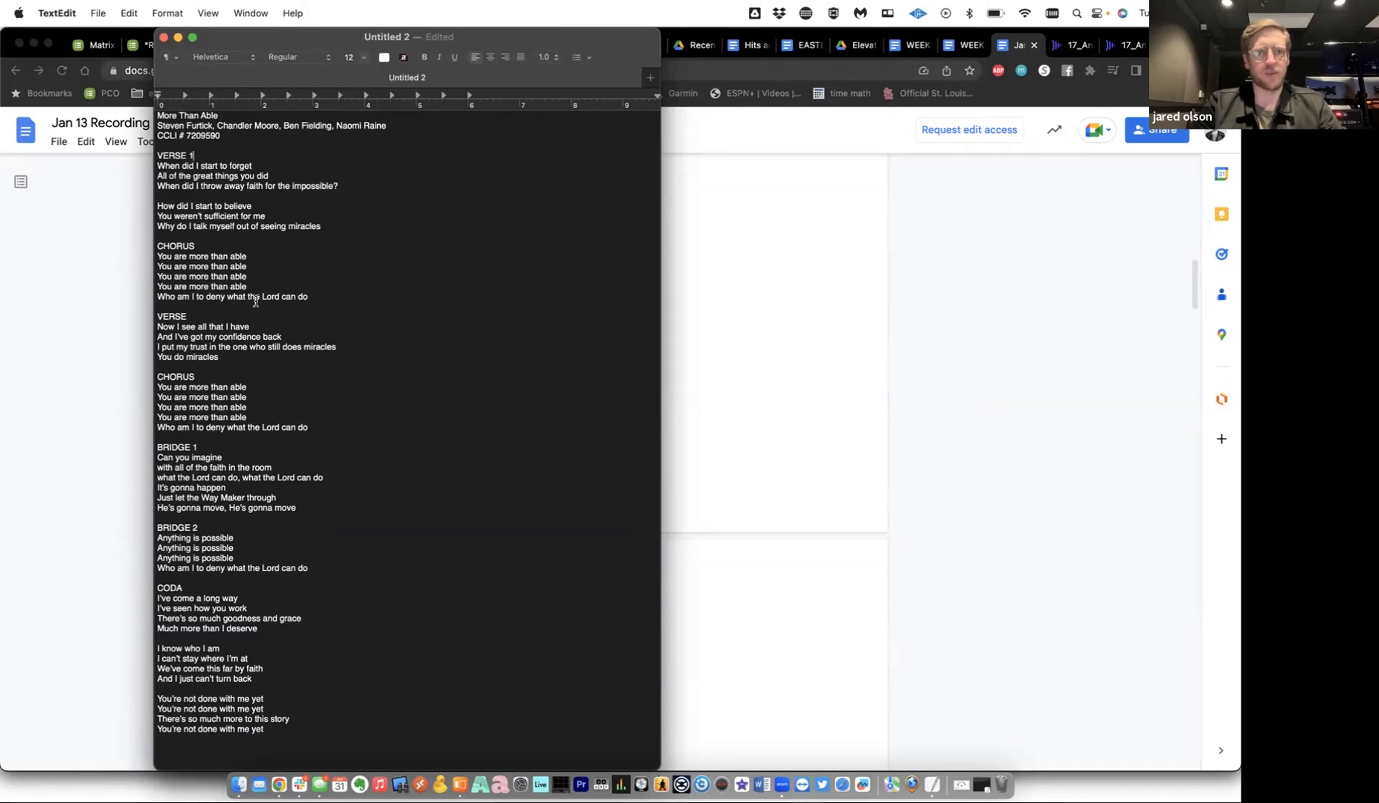
type("2")
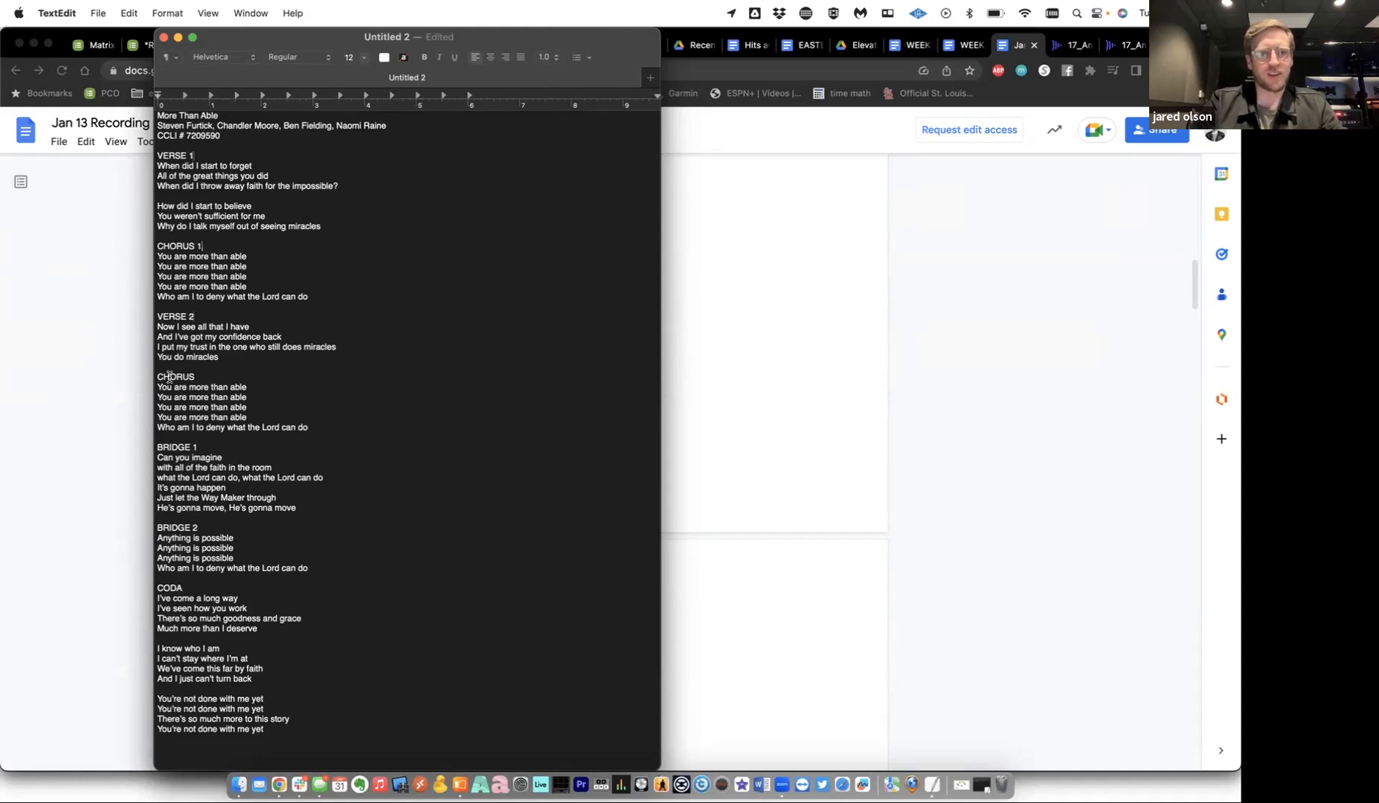
left_click_drag(158, 375, 325, 431)
key("BackSpace")
key("BackSpace")
key("BackSpace")
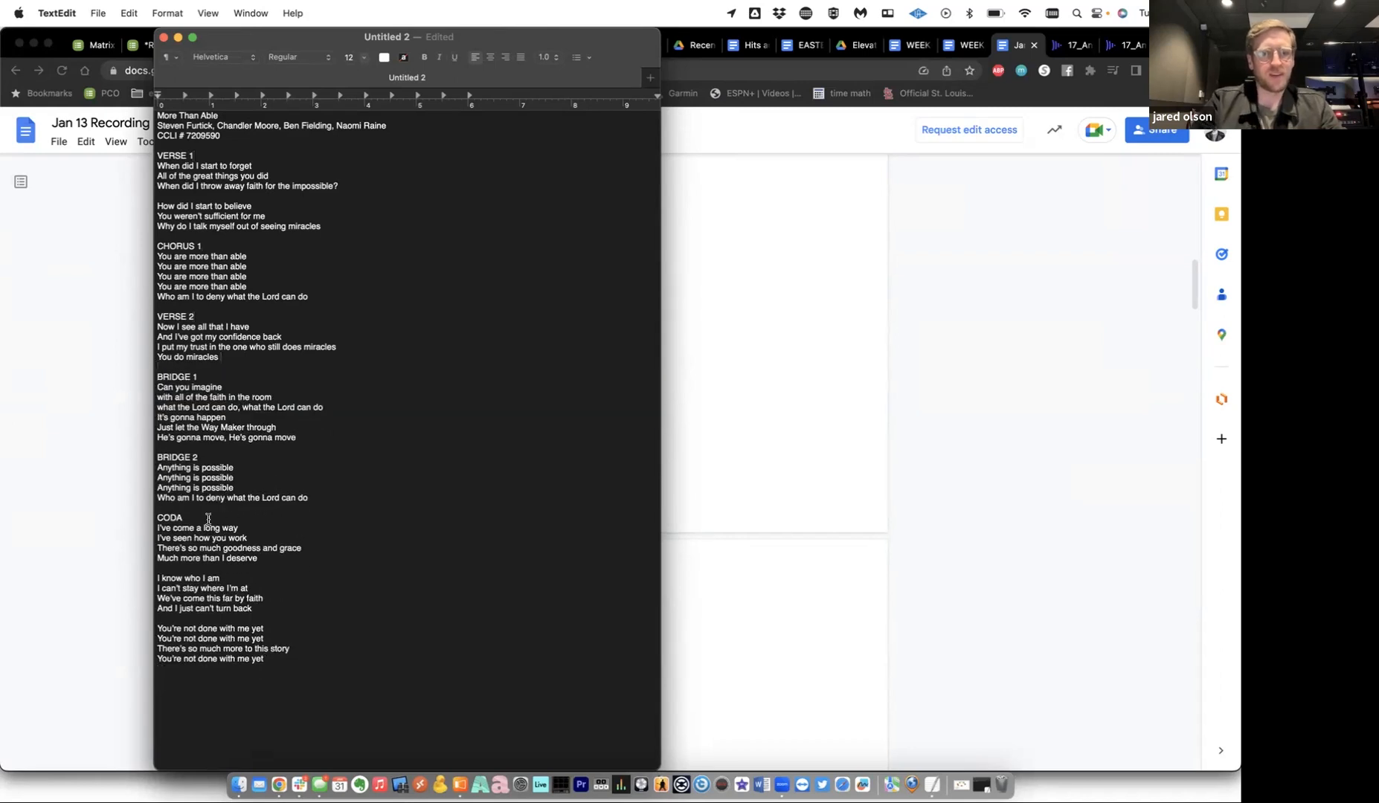
Replace the CODA heading with "Verse 3" on its own line.
triple_click(206, 517)
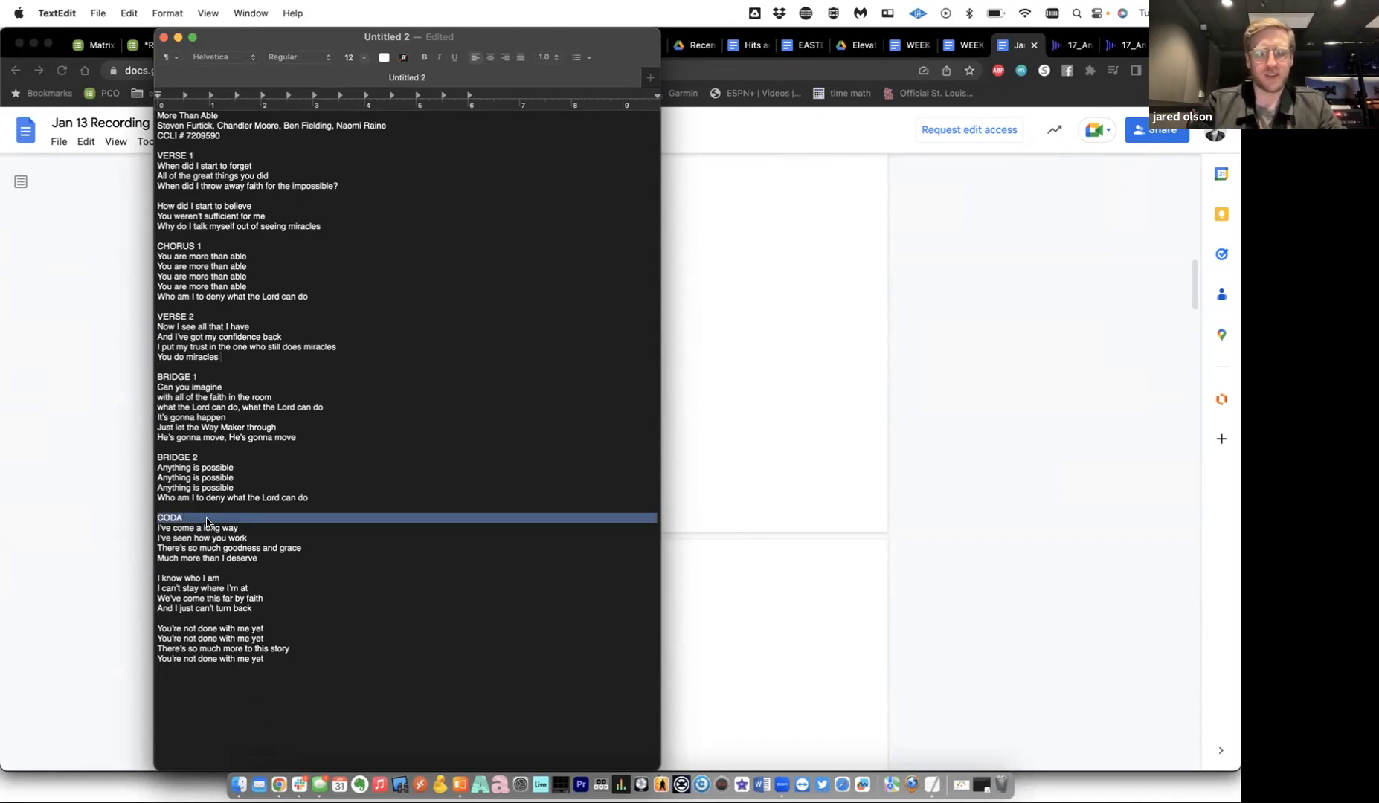
type("Verse 2")
key("BackSpace")
type("3")
key("Return")
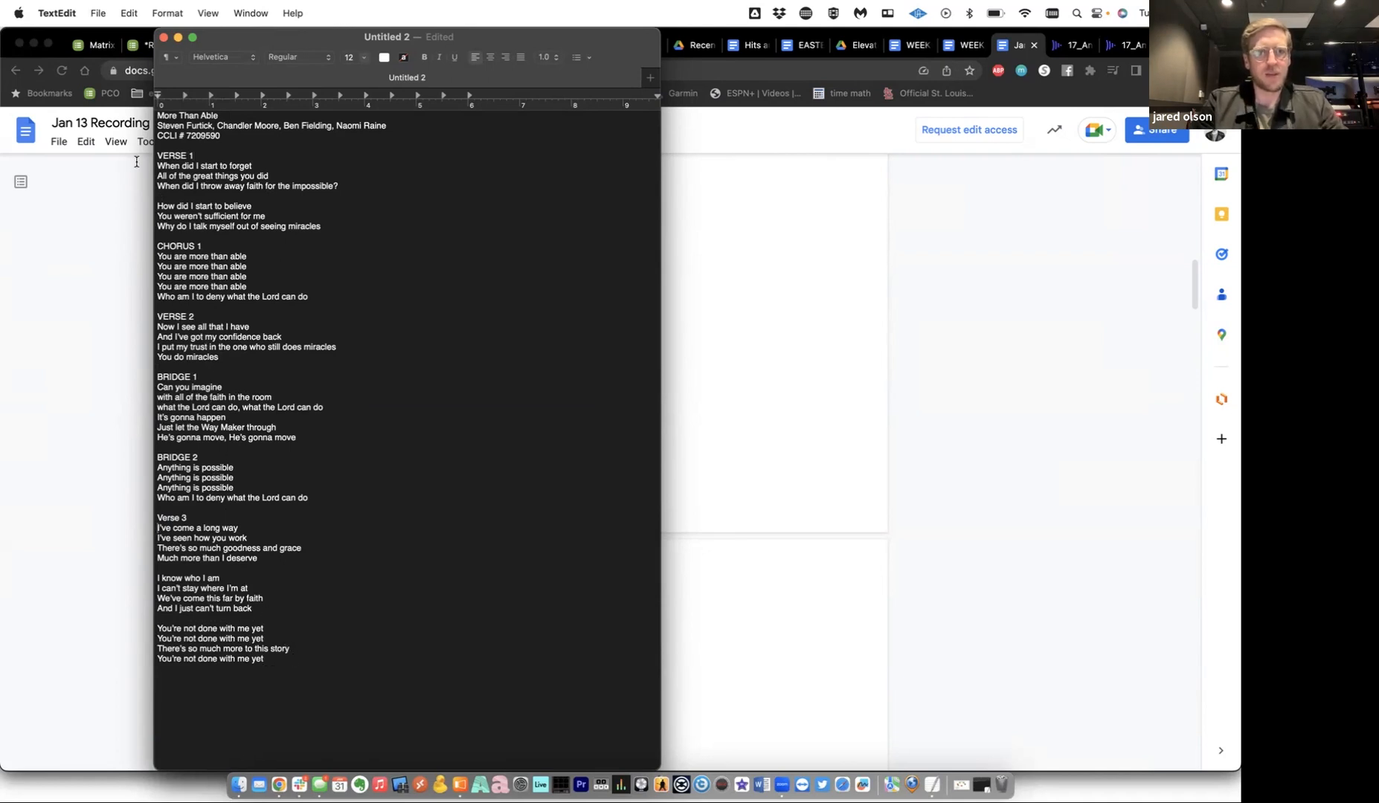
Copy all of the edited lyrics and start a text-from-clipboard import in ProPresenter.
key("super+a")
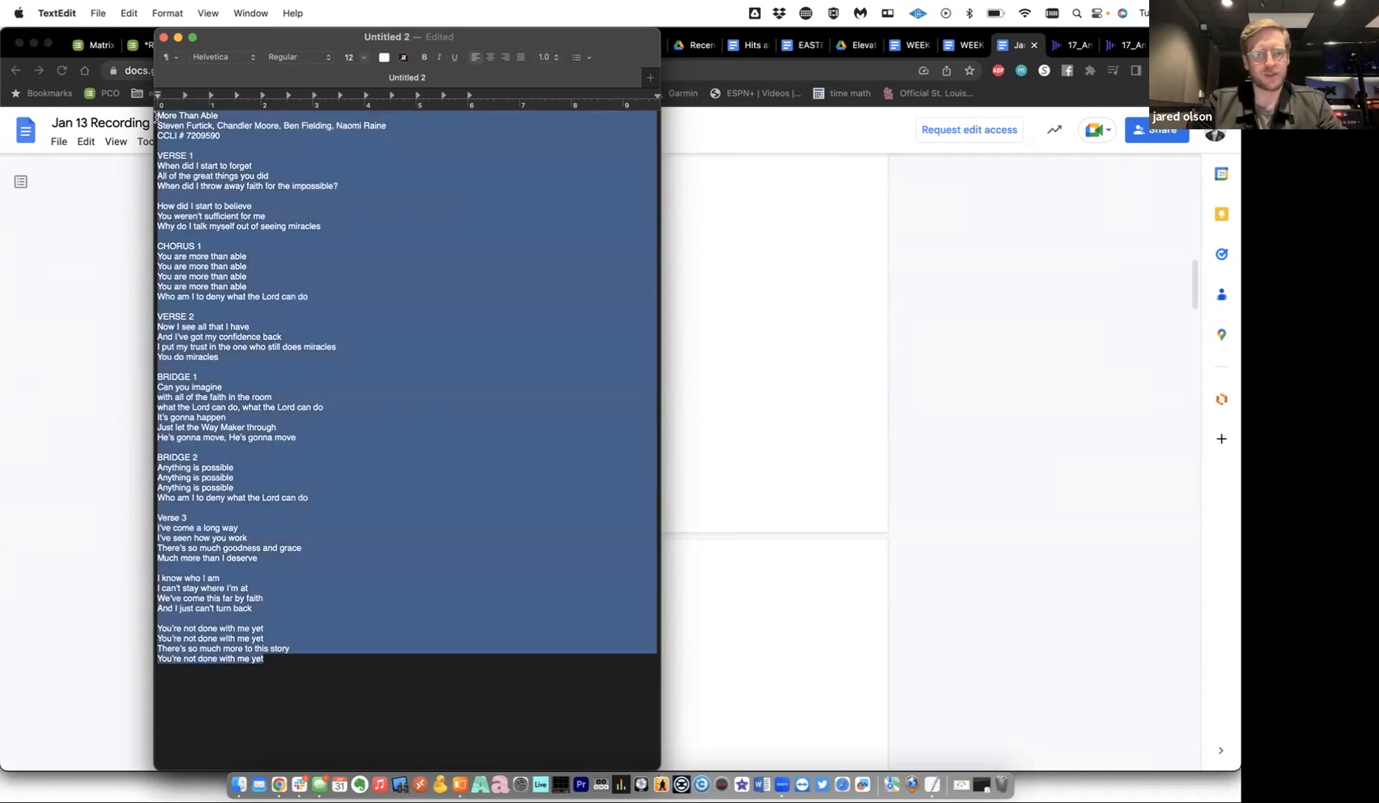
key("super+c")
key("super+Tab")
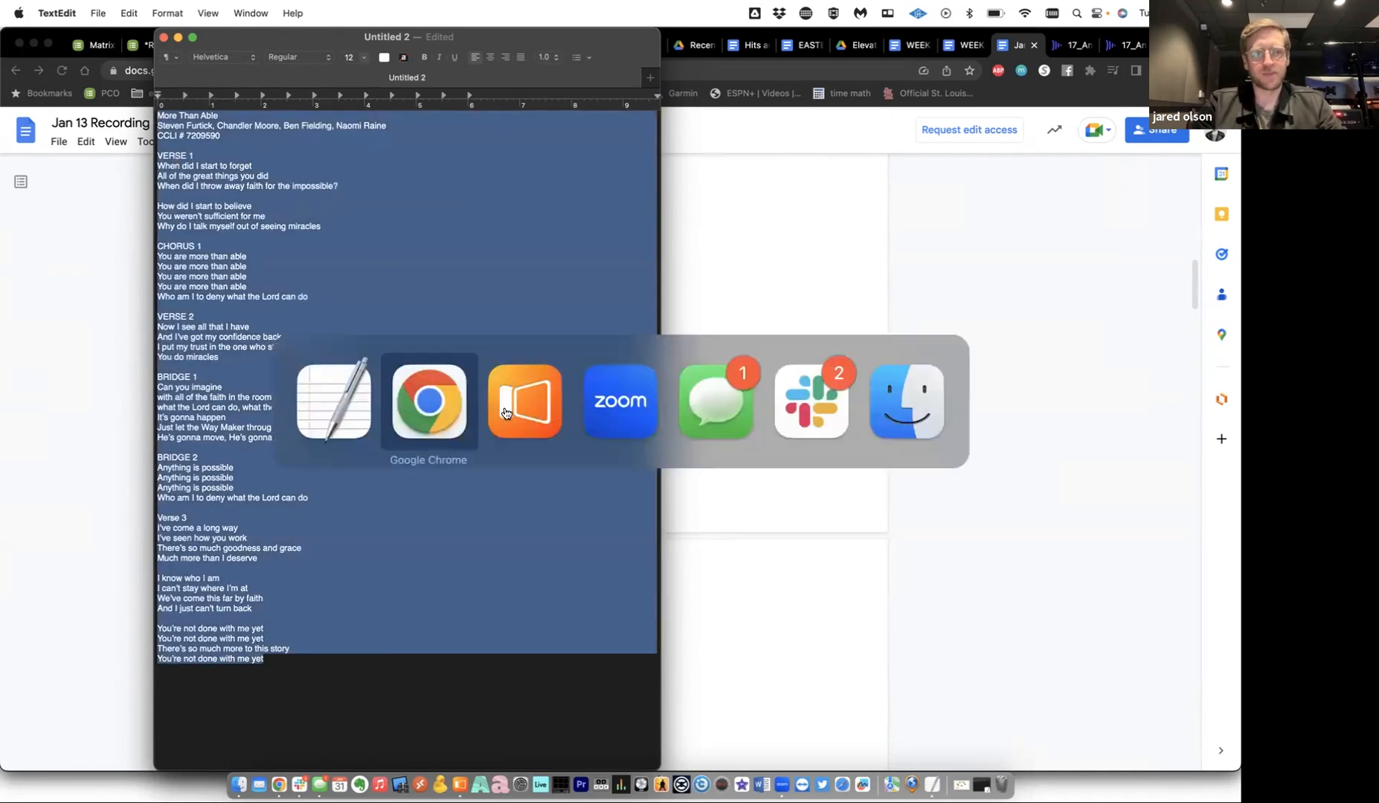
left_click(506, 411)
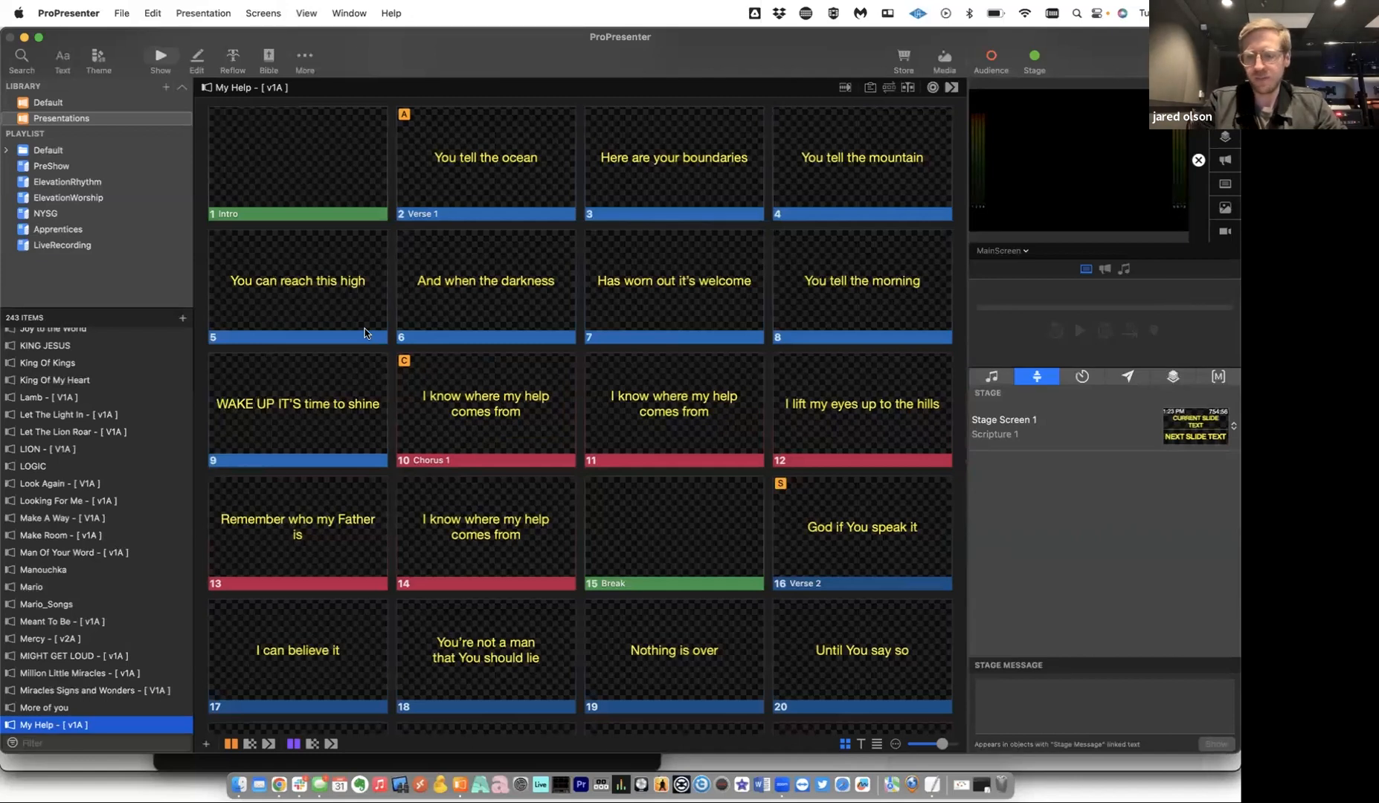
left_click(125, 13)
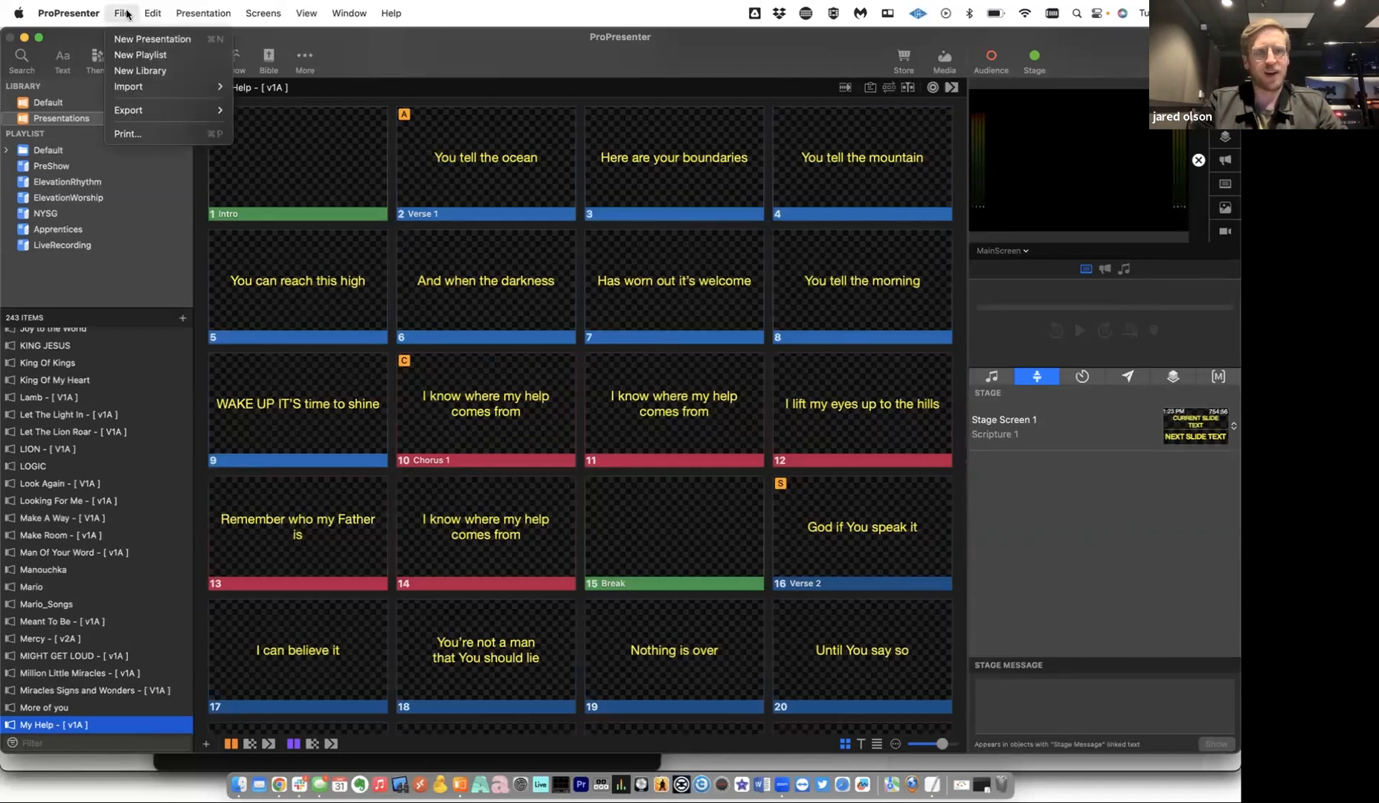
mouse_move(143, 87)
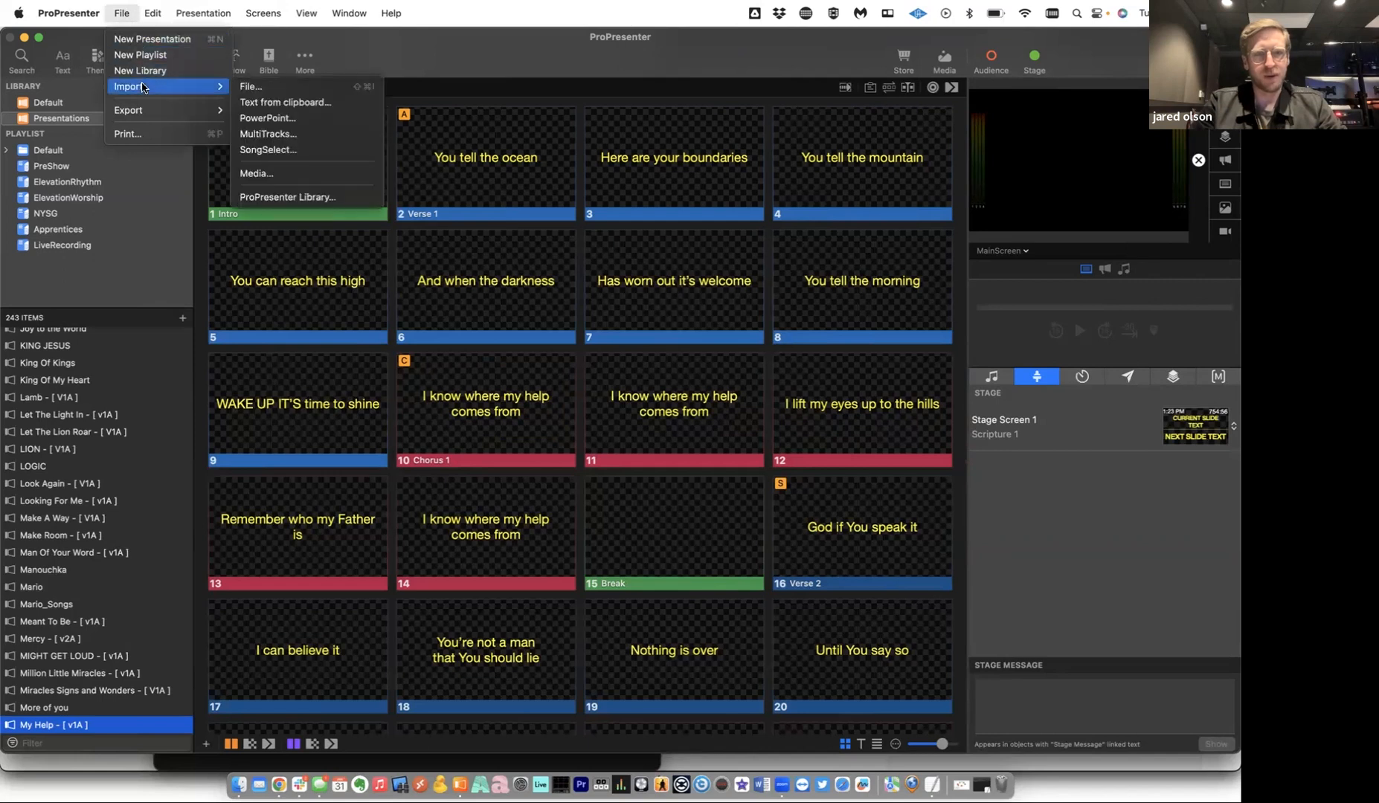
left_click(315, 103)
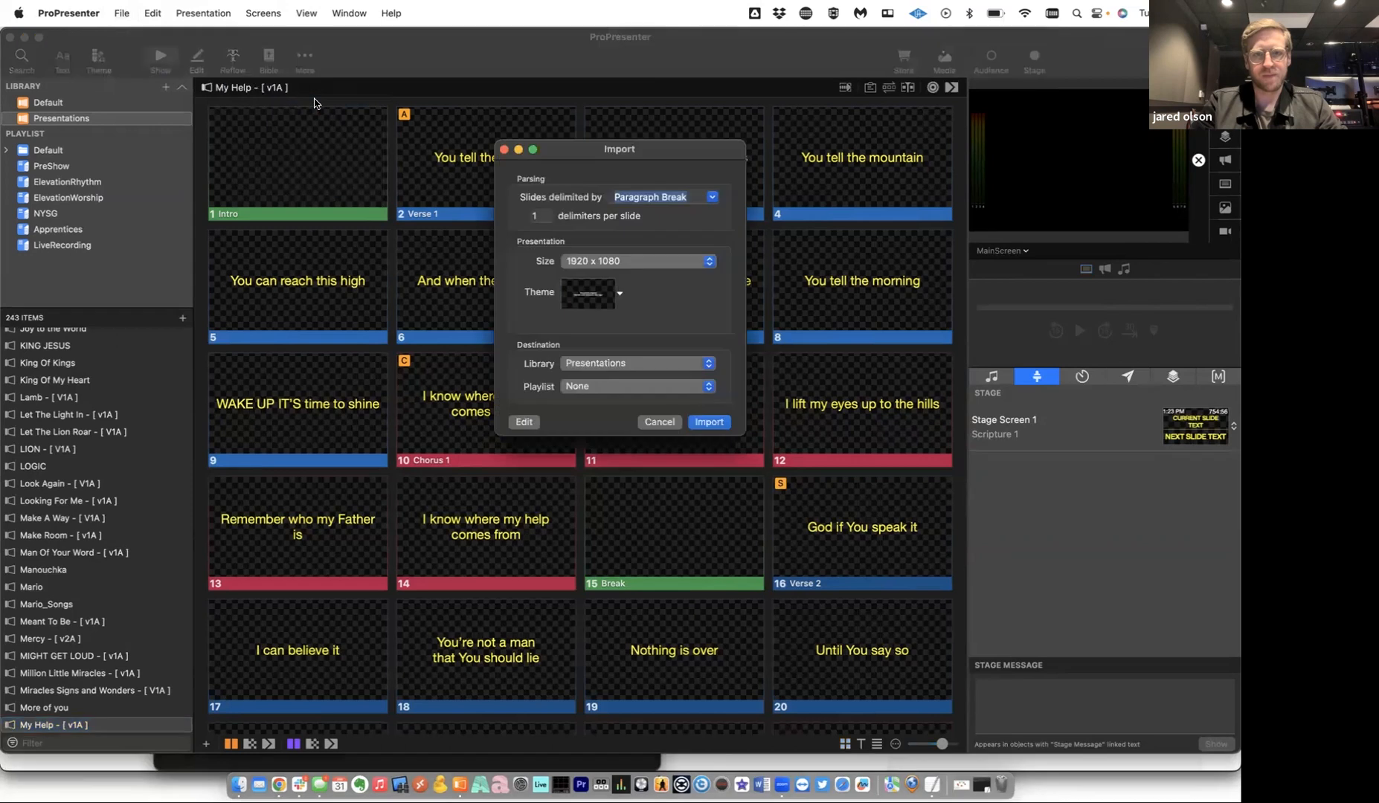
Import the lyrics using the _build_template Theme Slide, with slides delimited by Paragraph Break, into the Presentations library.
left_click(602, 293)
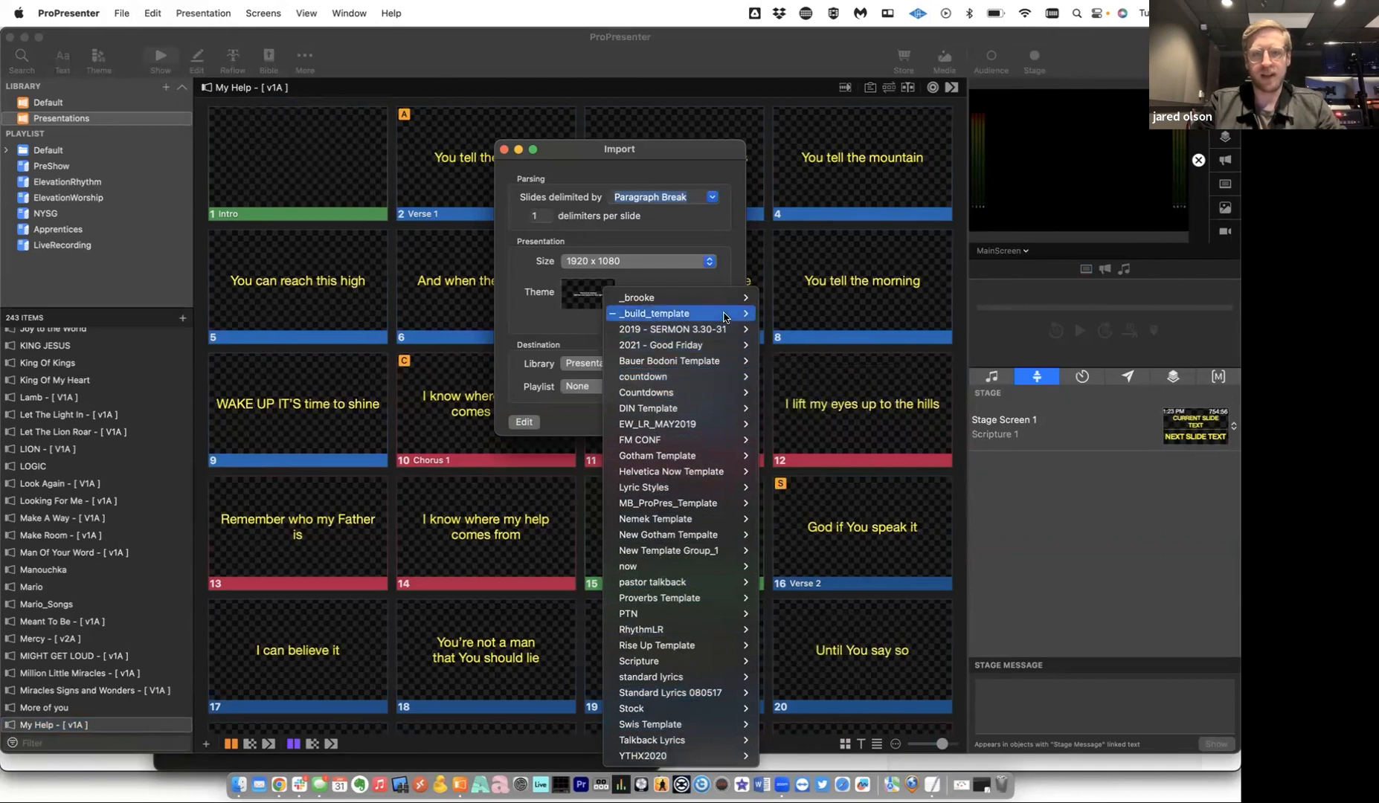
mouse_move(725, 315)
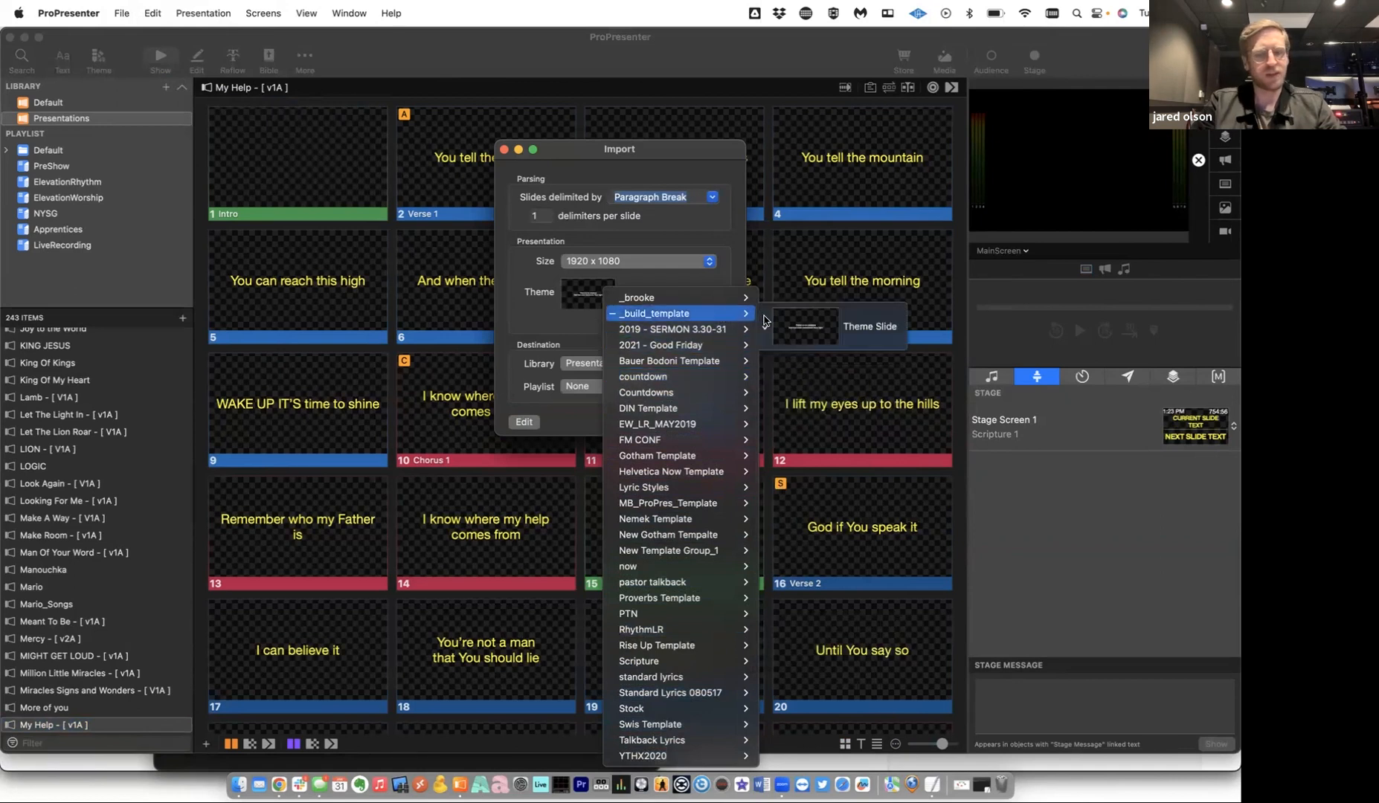
left_click(807, 325)
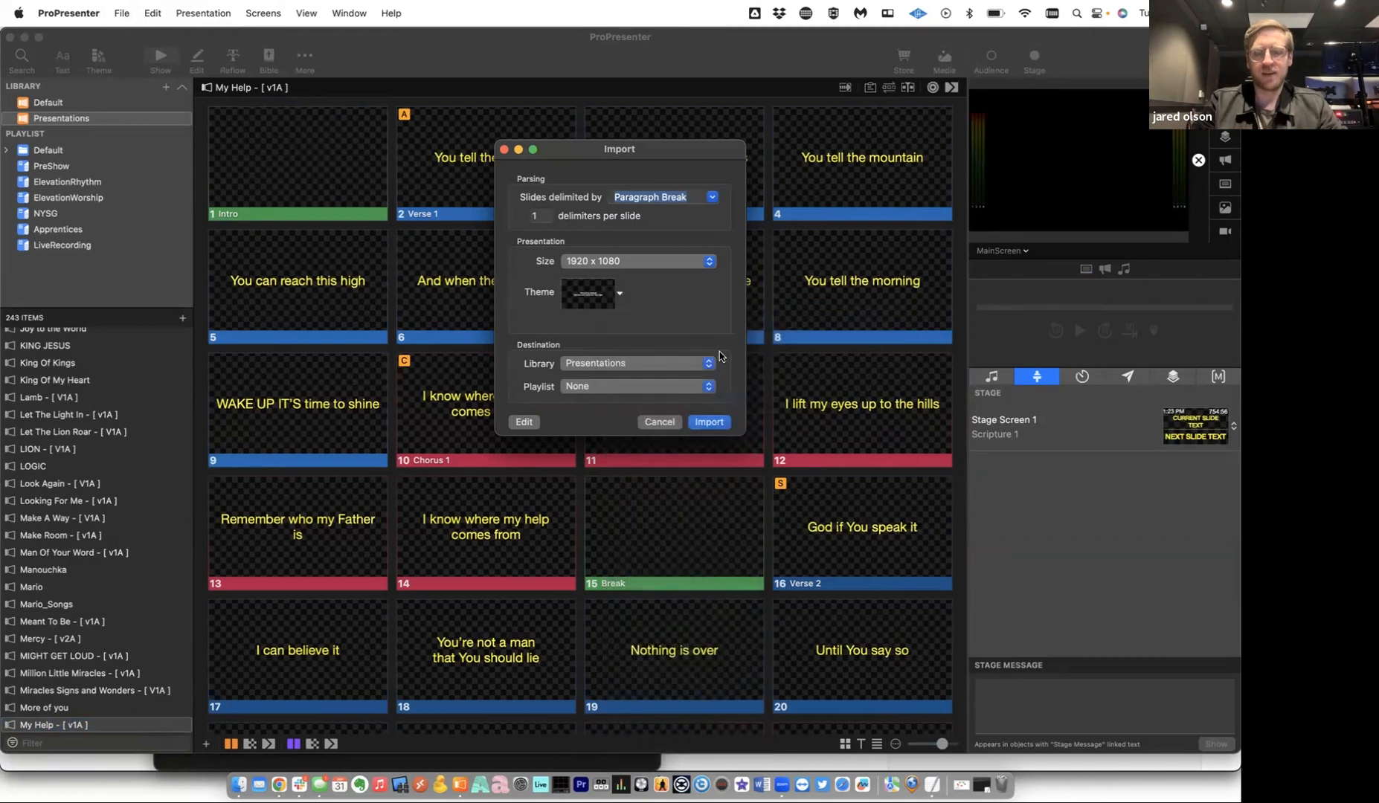
left_click(712, 198)
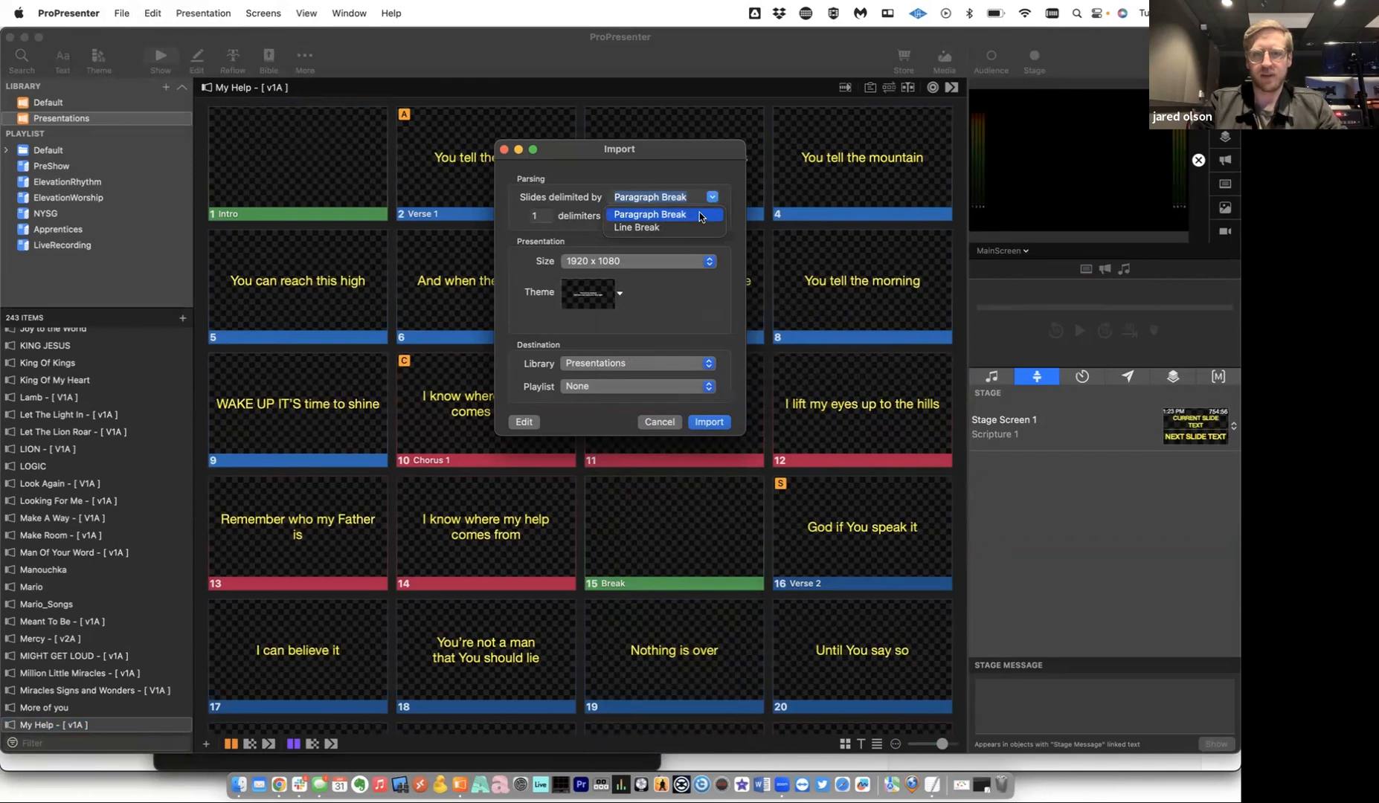
left_click(697, 215)
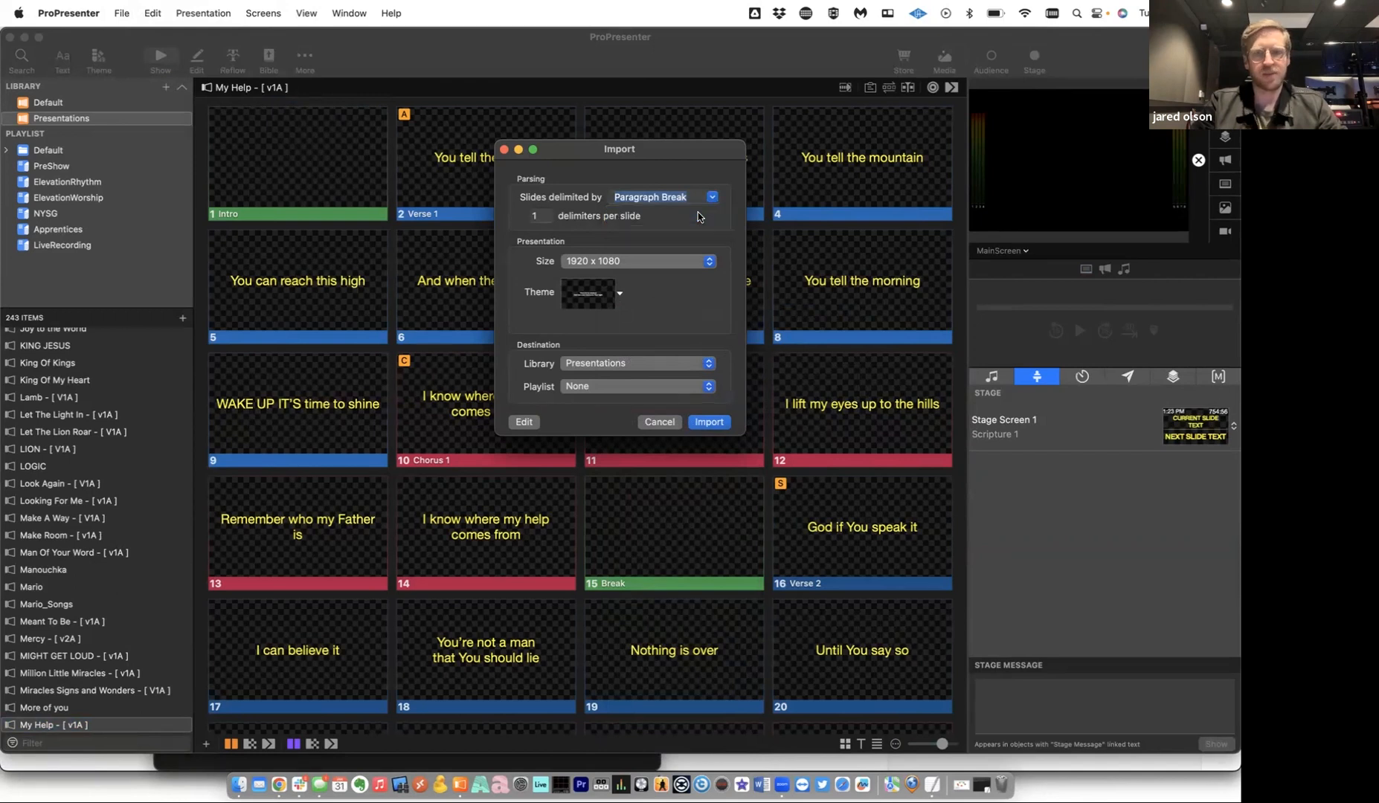
left_click(716, 424)
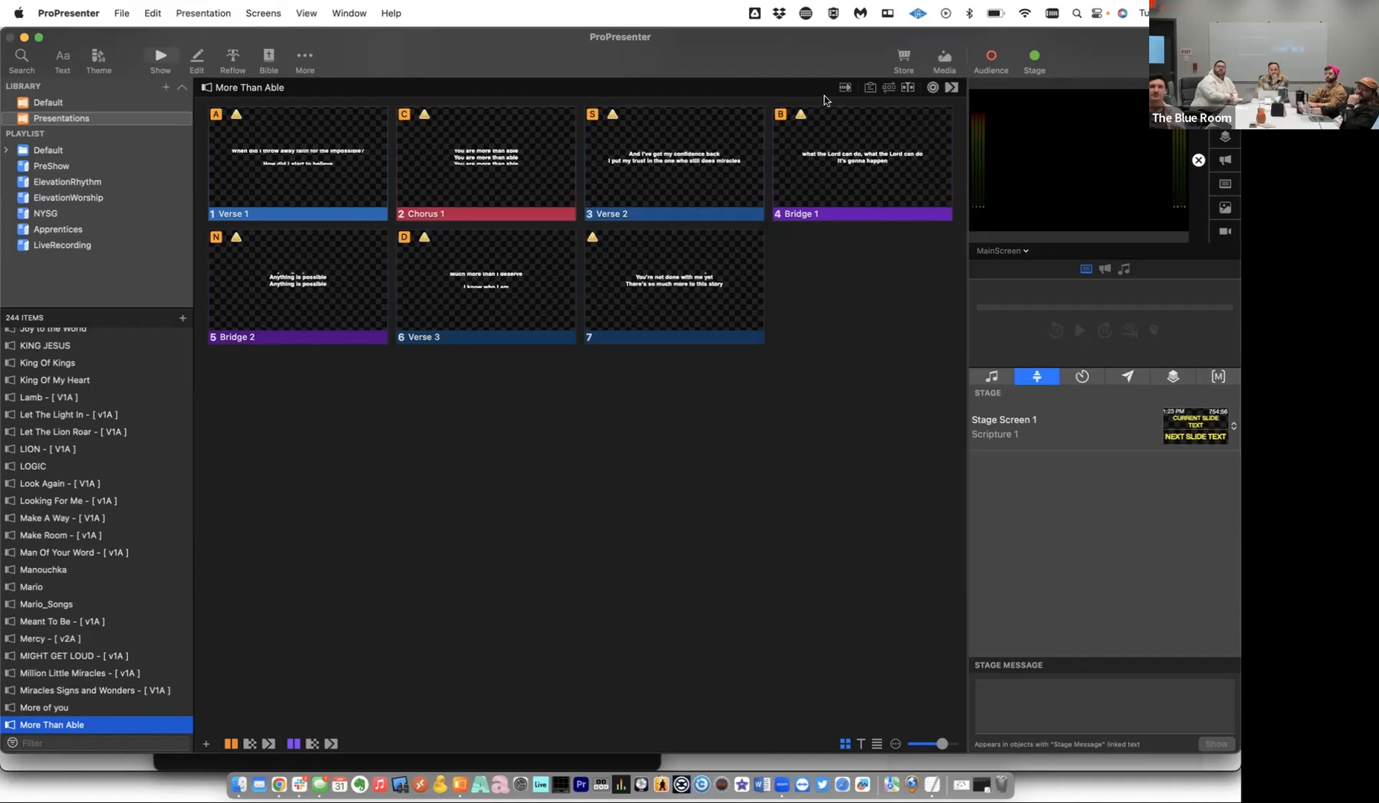
Show the arrangement groups for More Than Able, and add and select a new blank slide at the end.
left_click(889, 88)
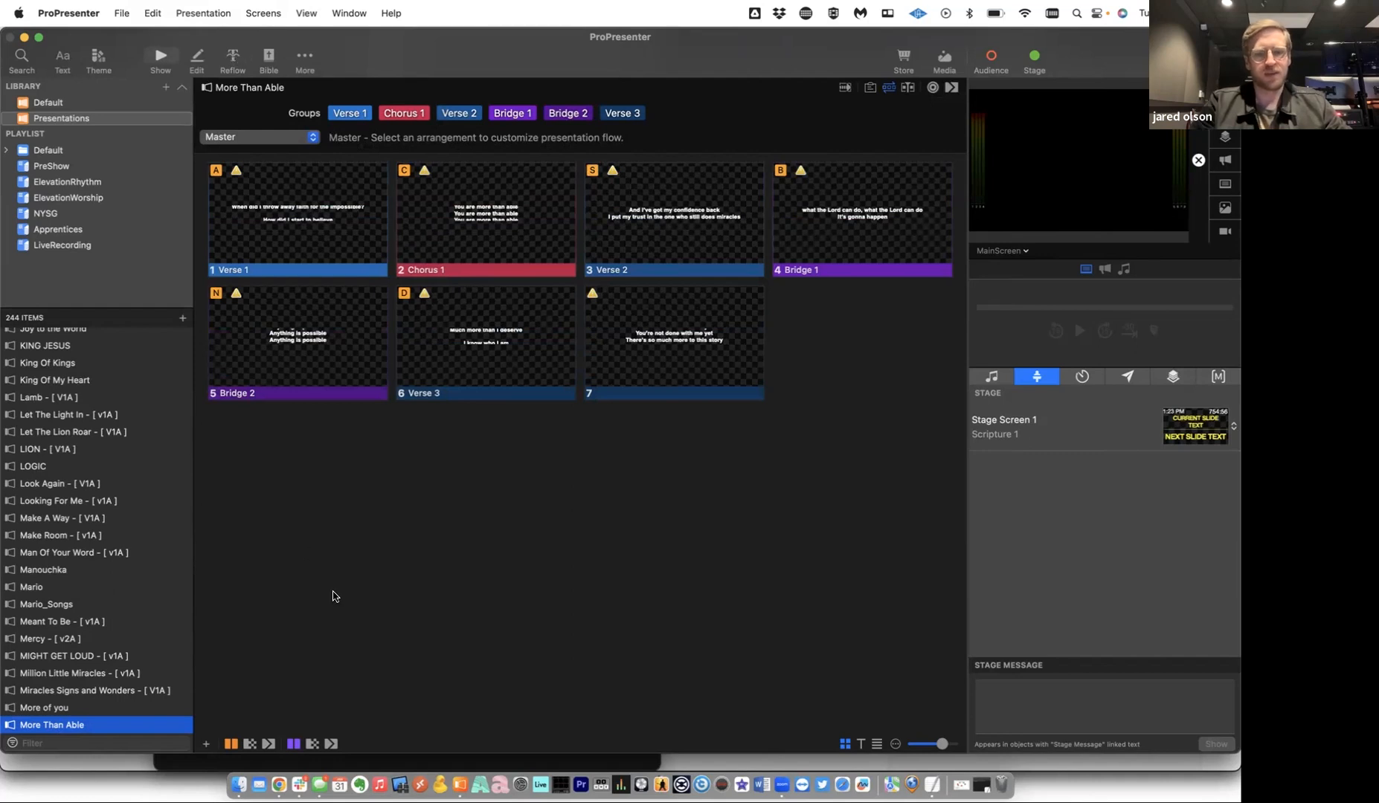
left_click(206, 745)
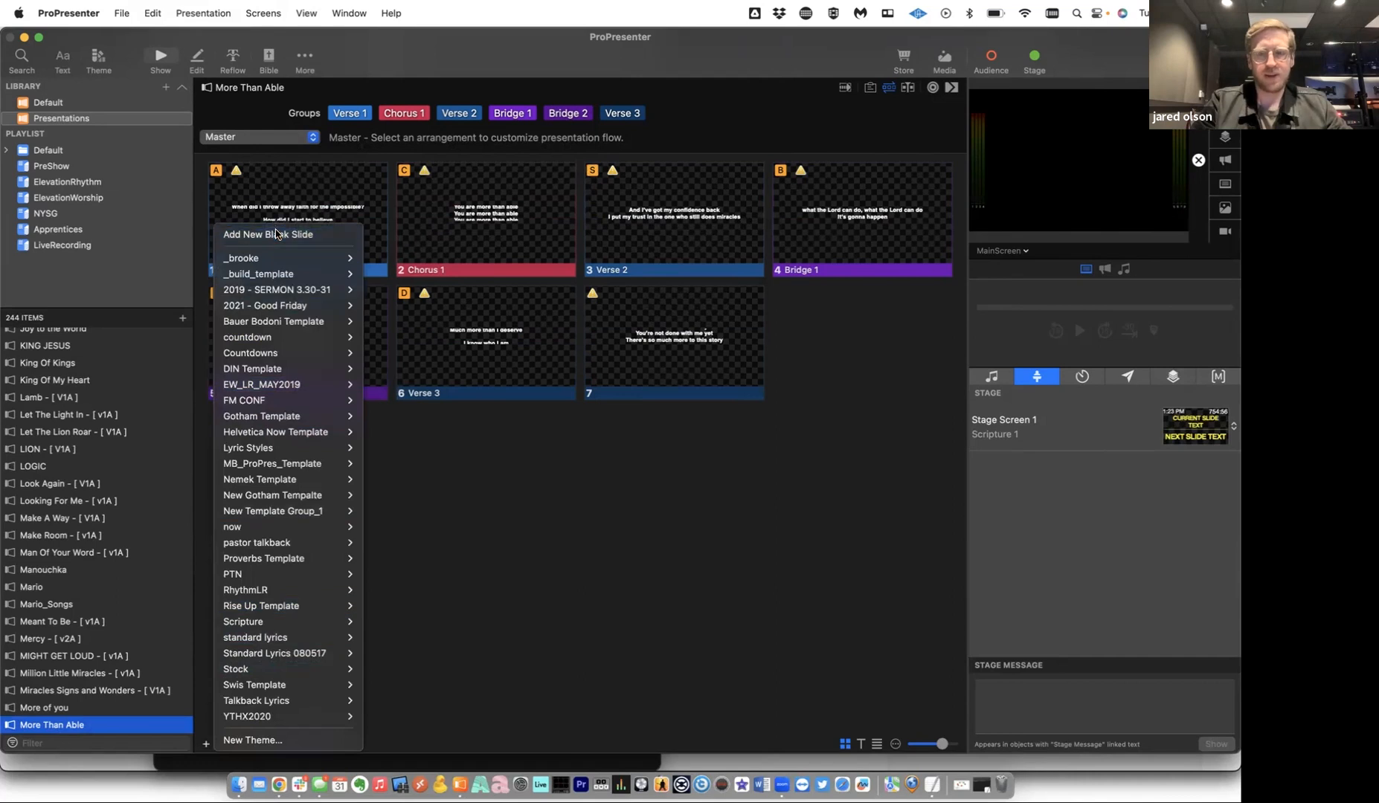
left_click(276, 234)
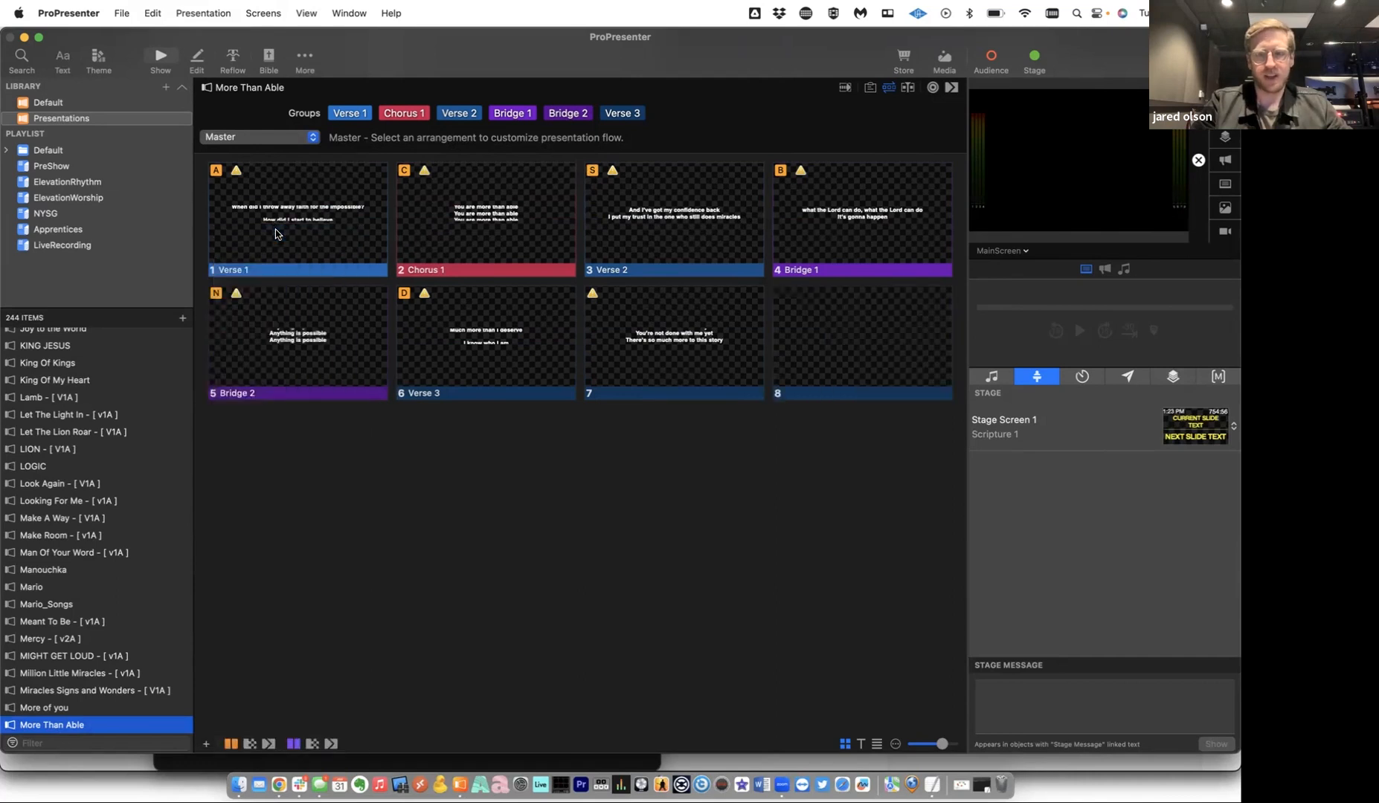
left_click(842, 342)
left_click(893, 351)
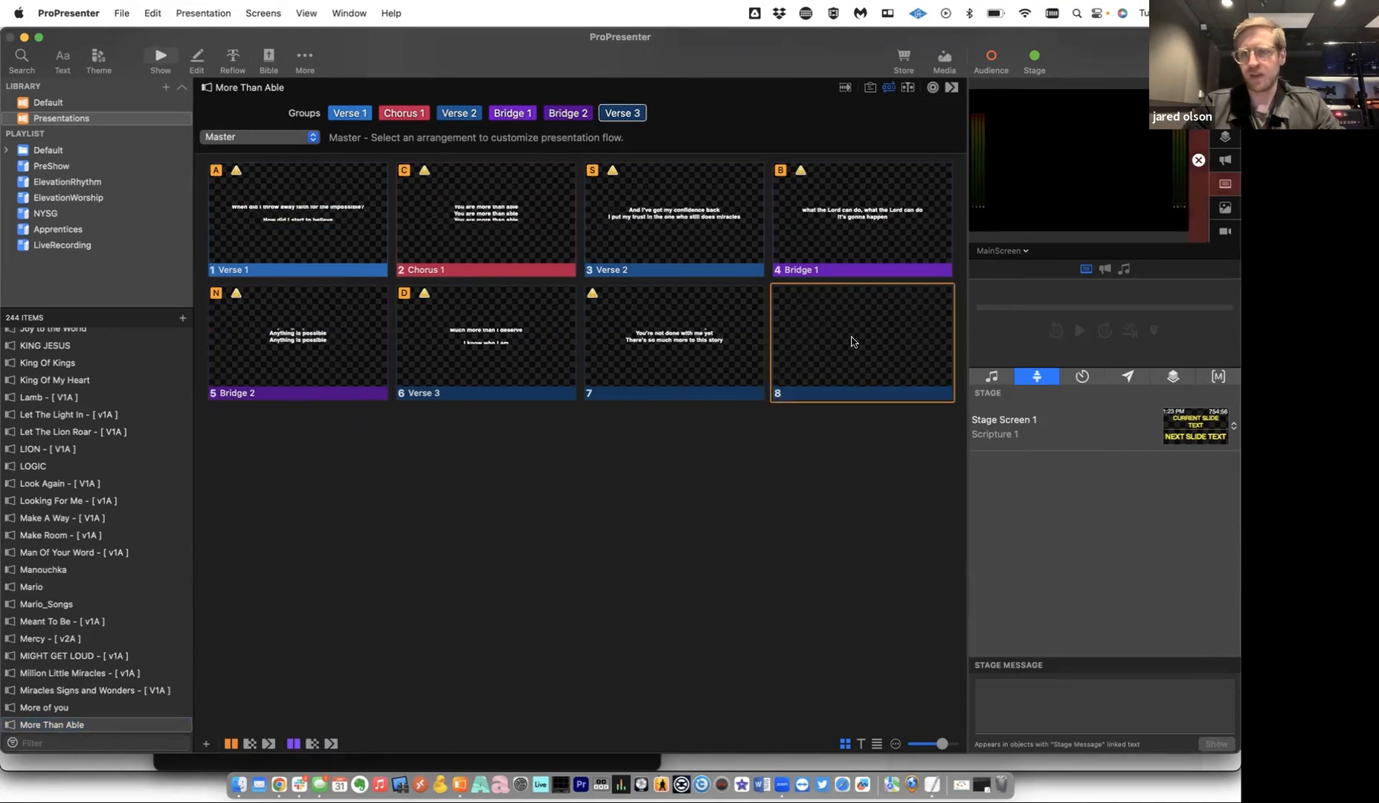
left_click(853, 342)
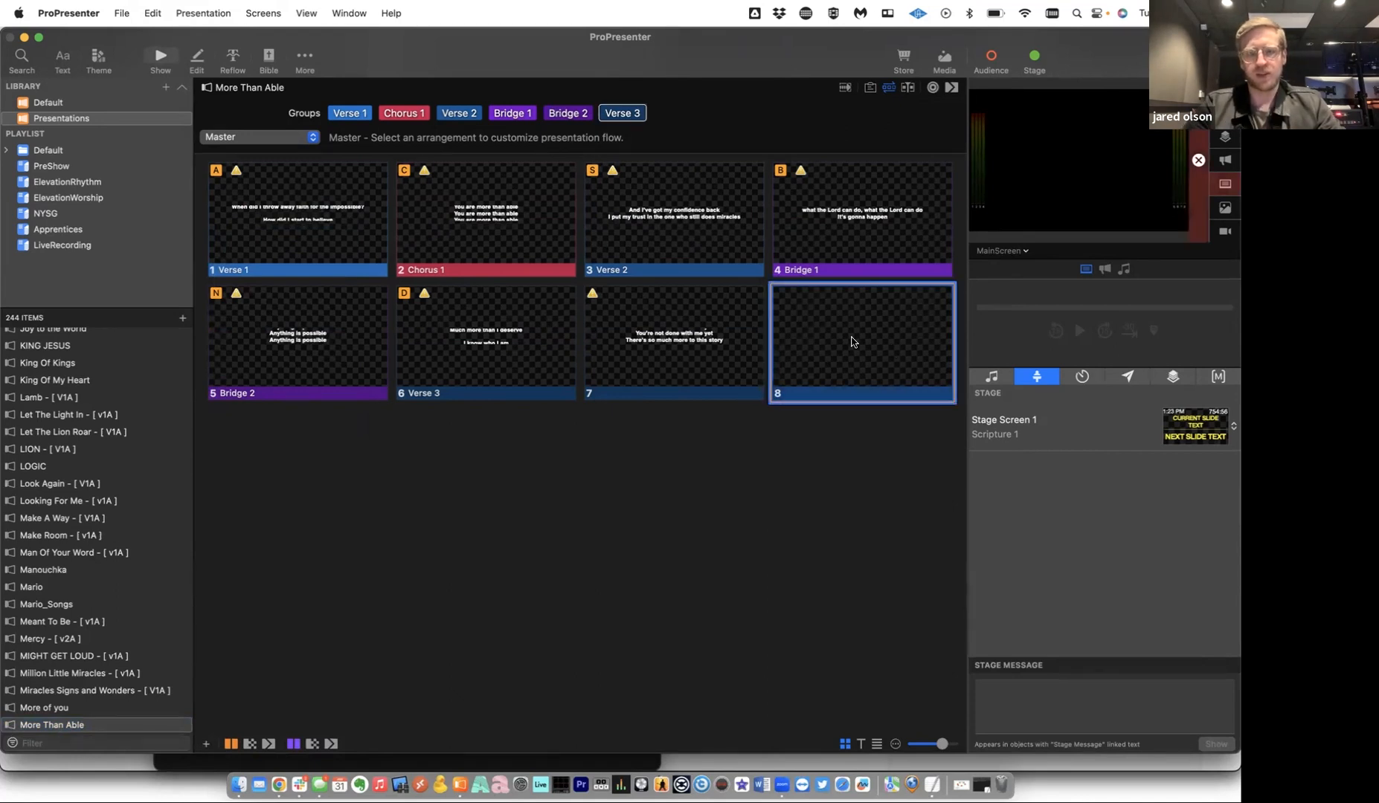
Duplicate the blank slide three times and assign the first blank slide to the Intro [4 bar] group.
key("super+d")
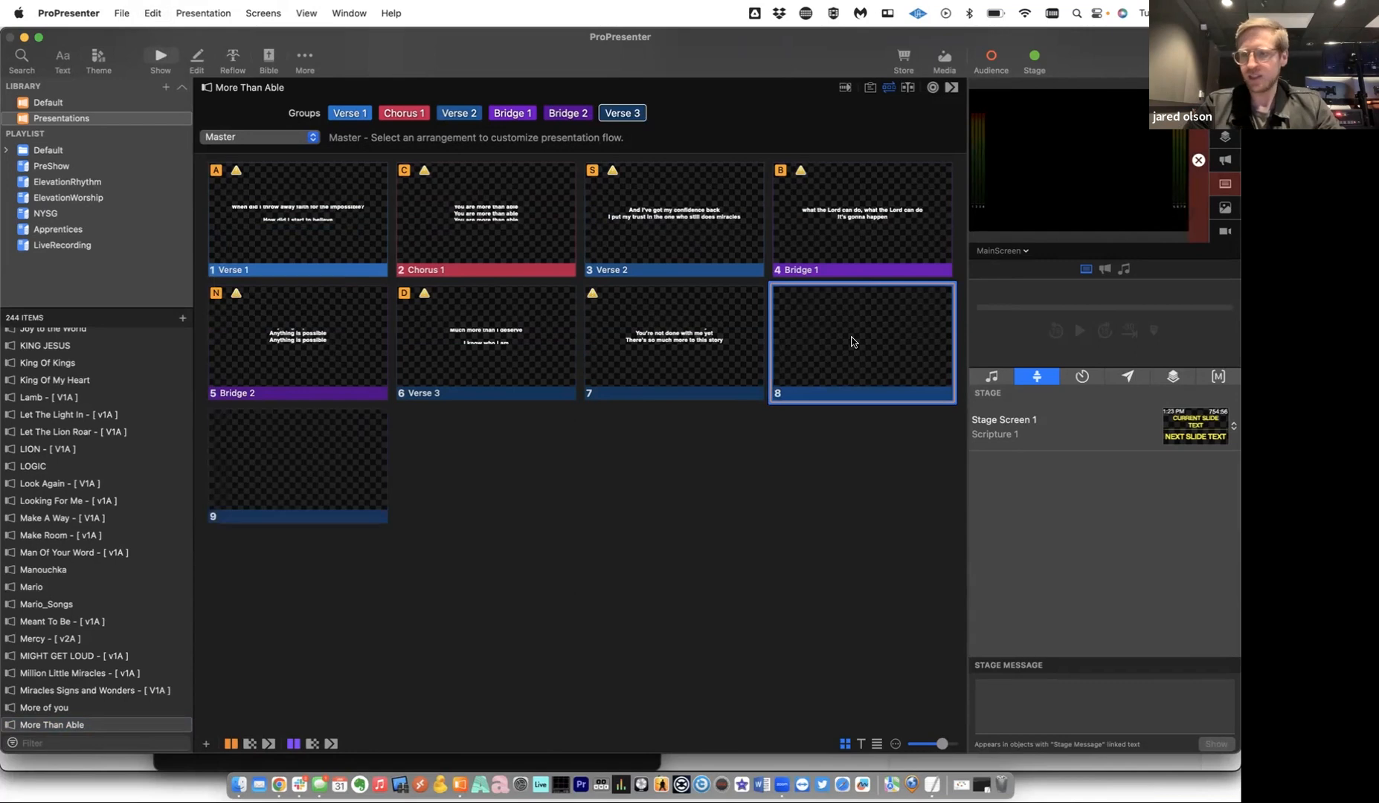
key("super+d")
key("super+d")
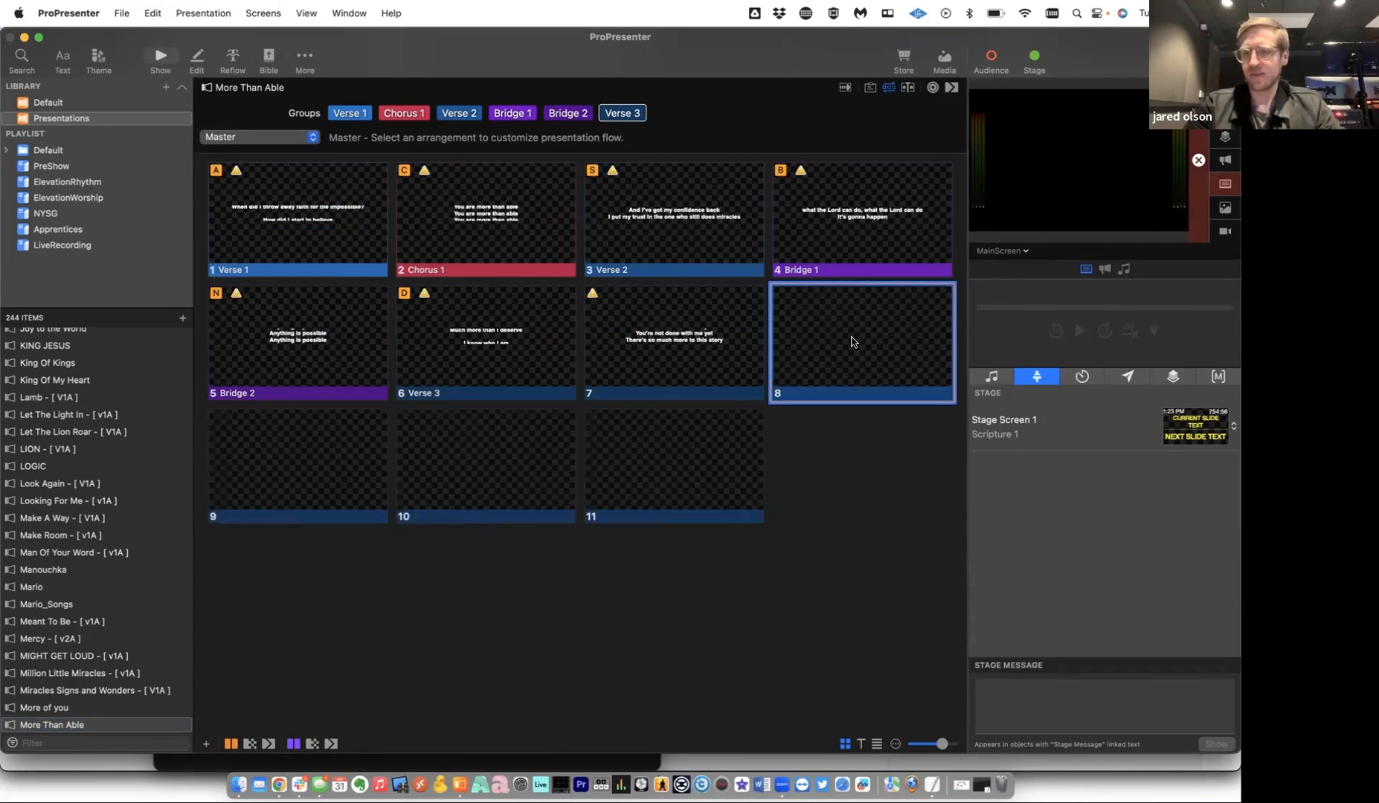
right_click(839, 348)
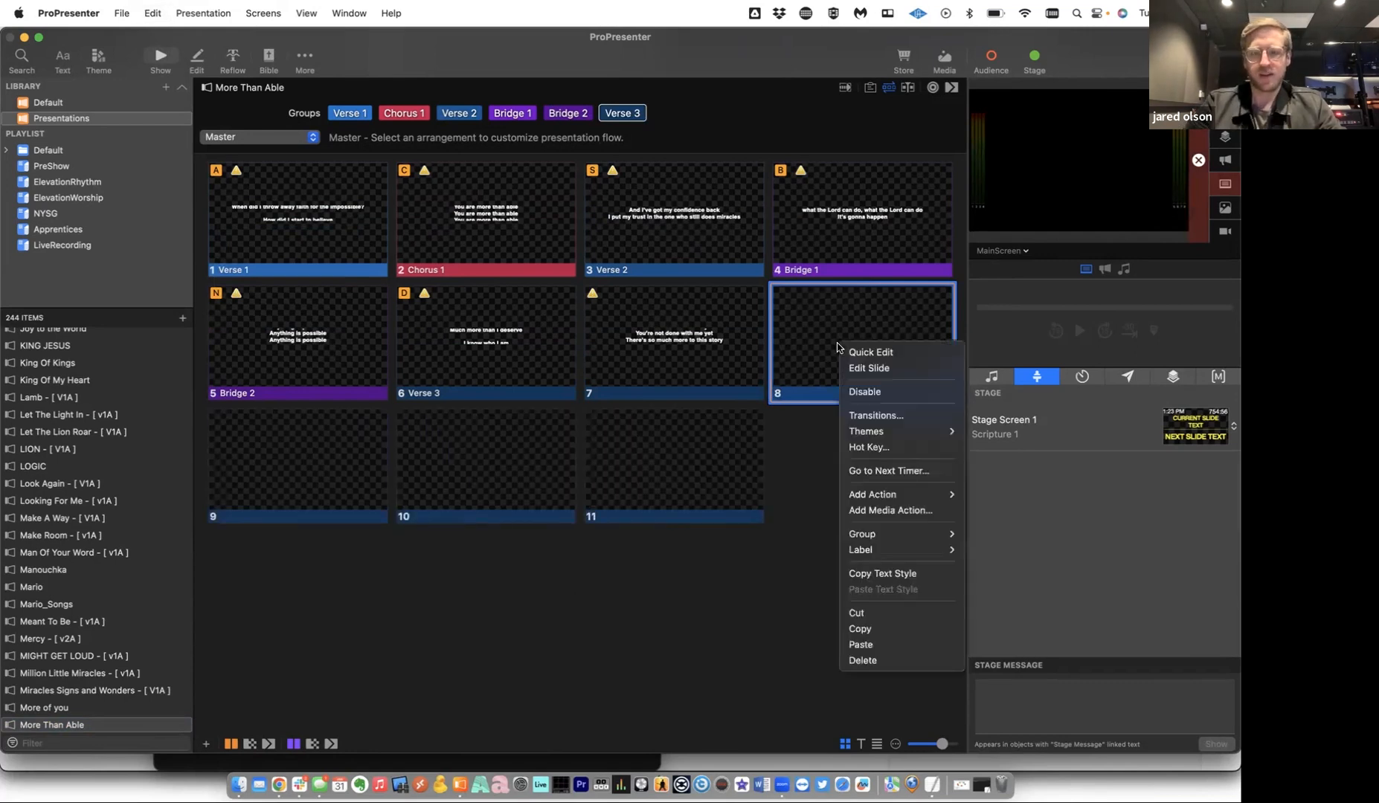
mouse_move(872, 535)
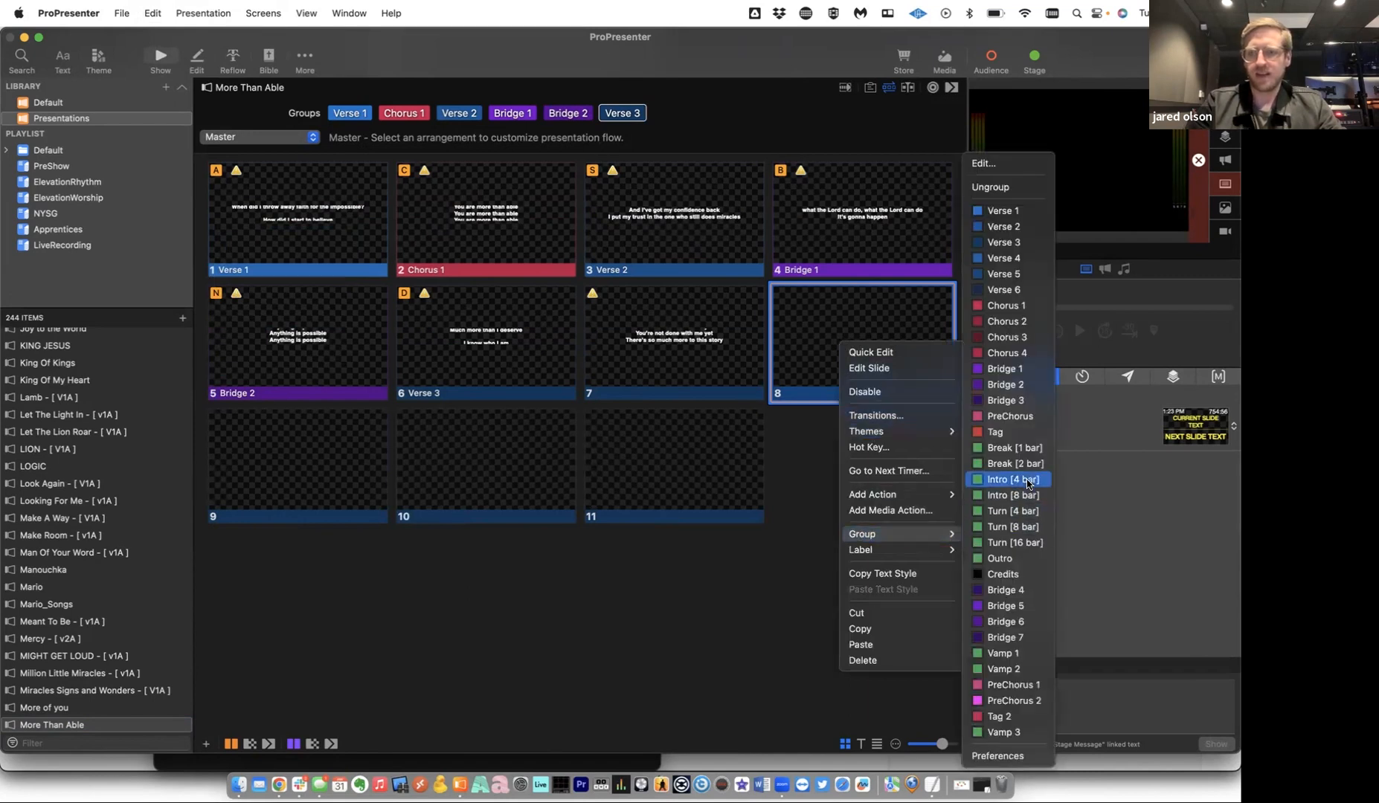
left_click(1013, 480)
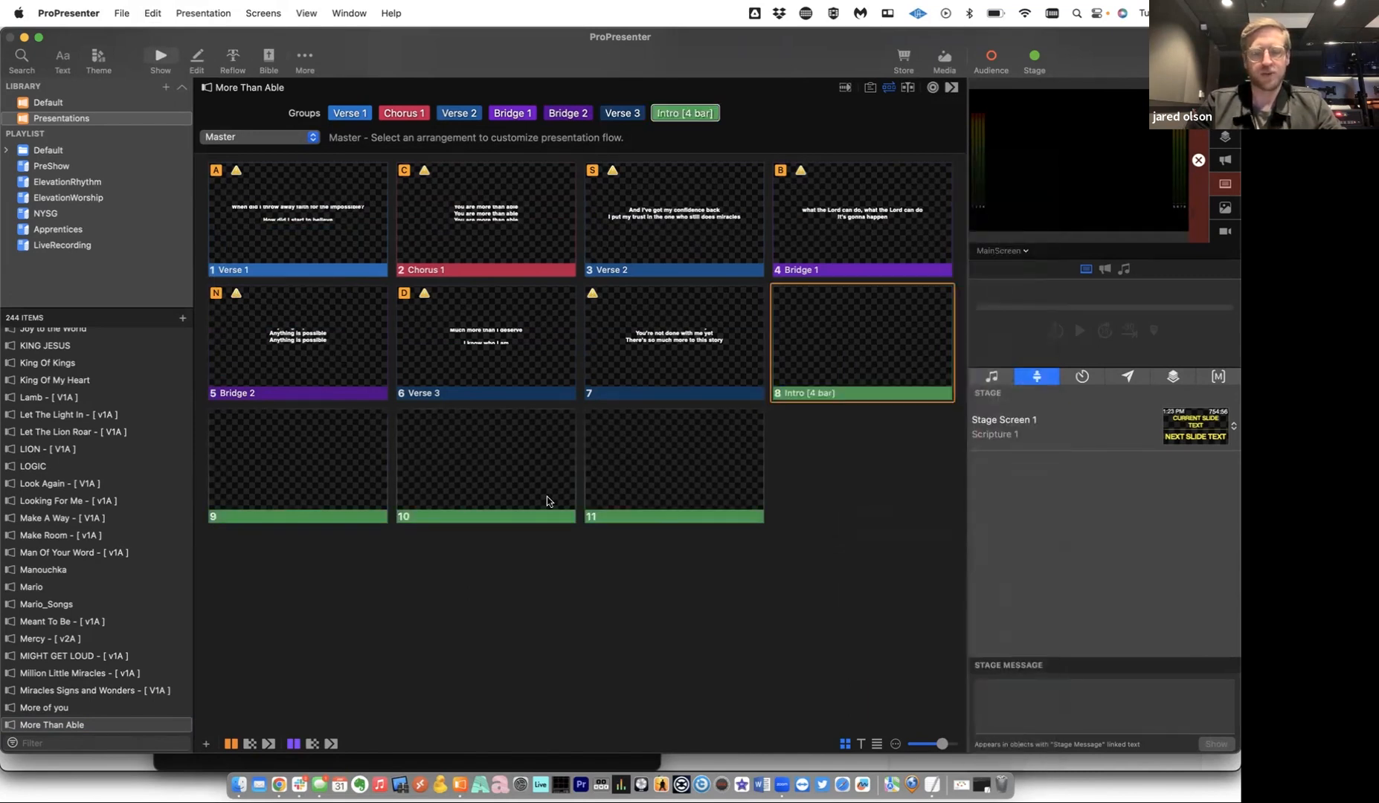
Assign the remaining three blank slides to the Break [2 bar], Turn [4 bar] and Outro groups, in that order.
right_click(302, 476)
mouse_move(346, 638)
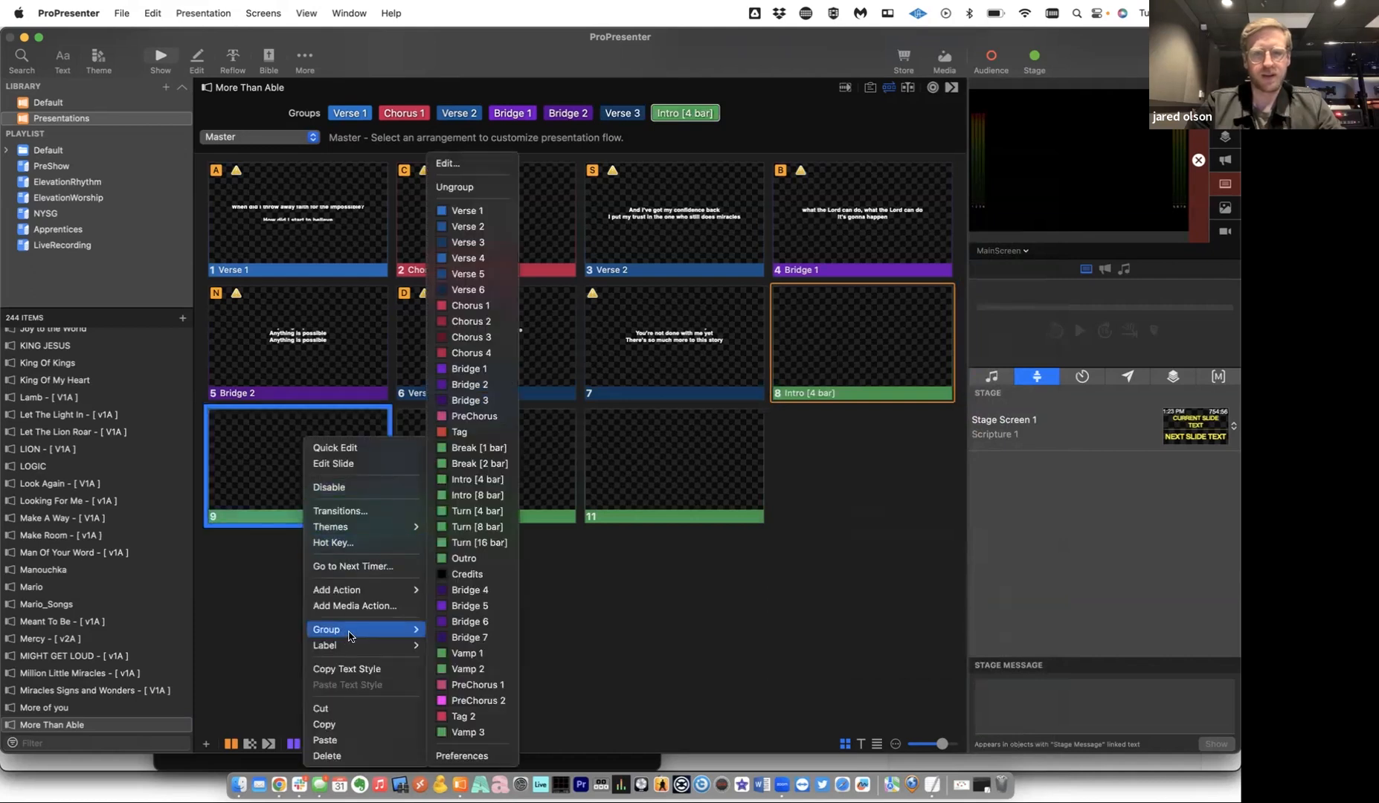
left_click(491, 467)
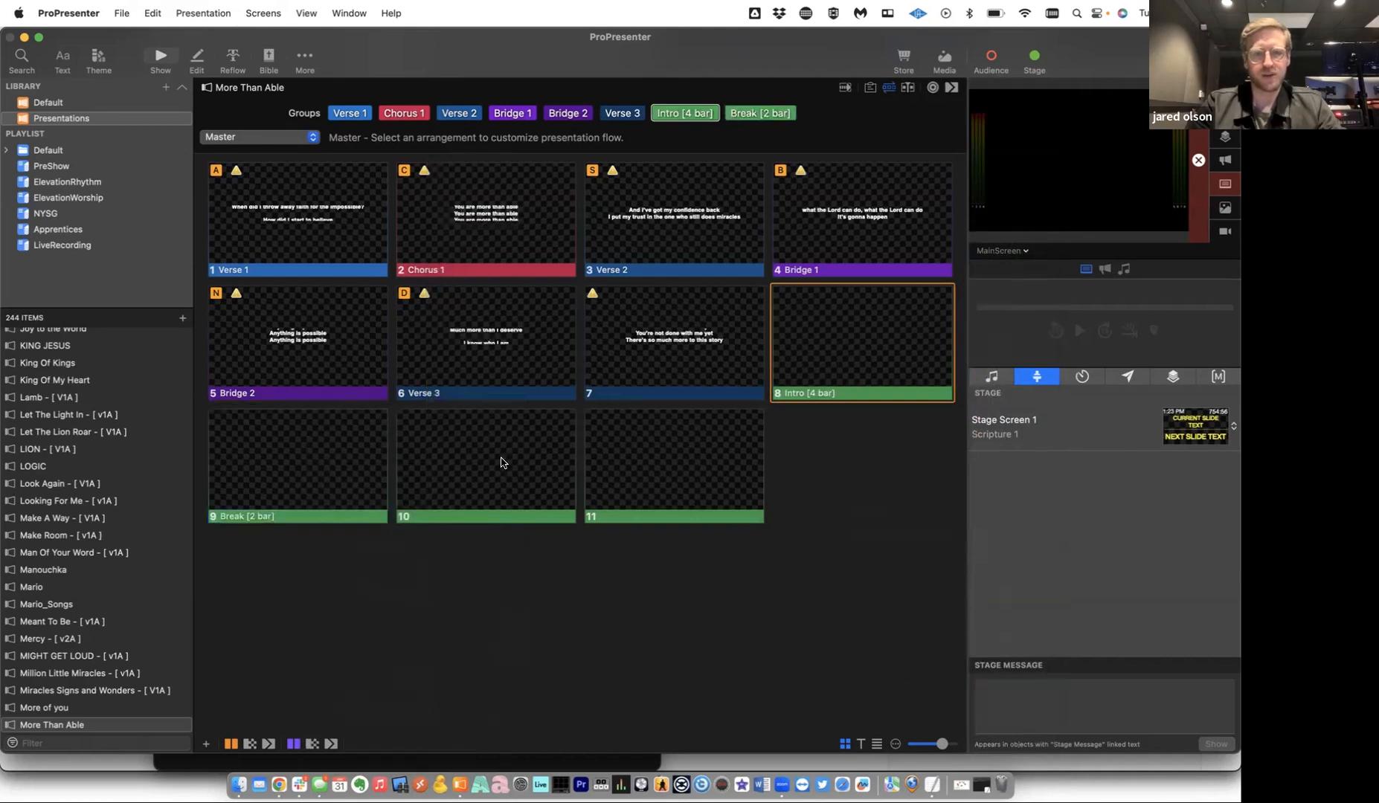
right_click(504, 462)
mouse_move(549, 630)
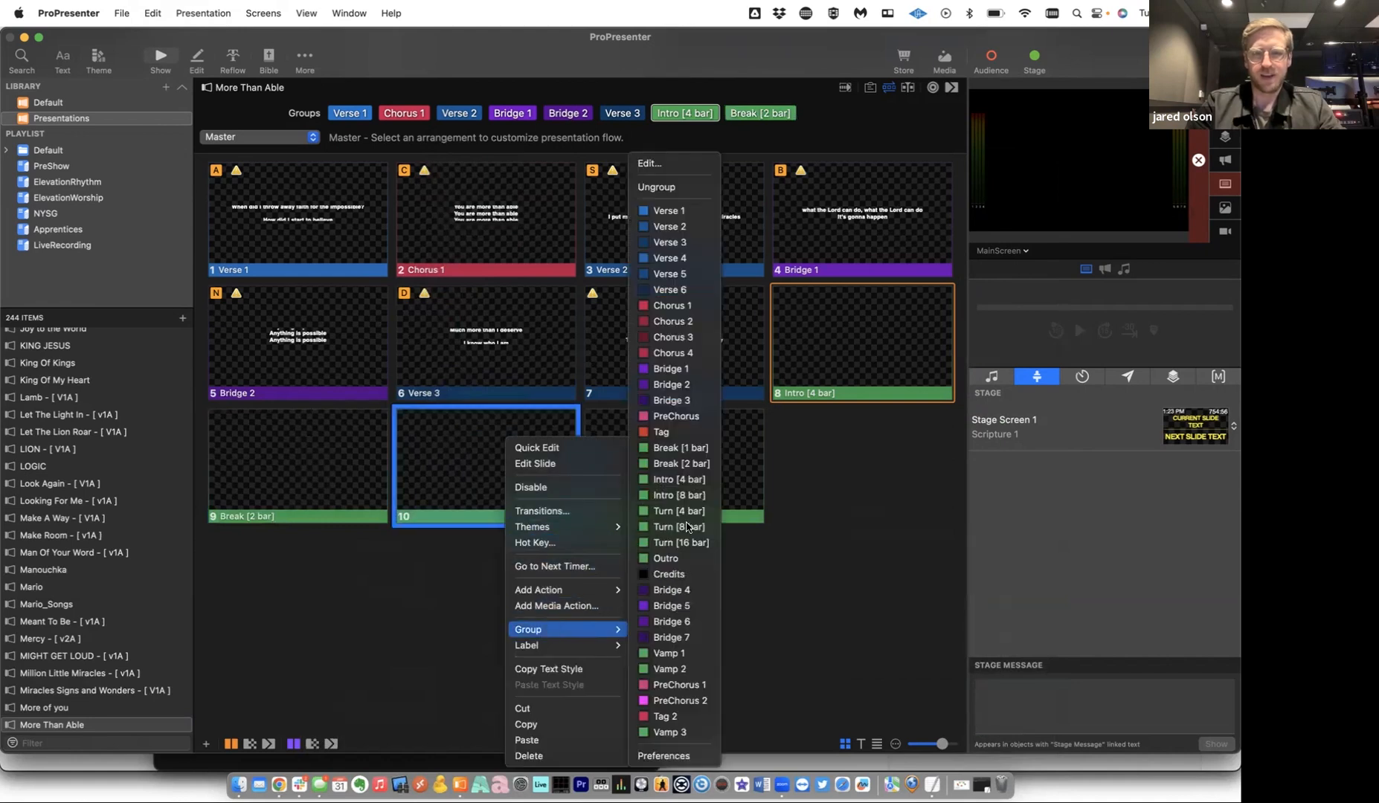
left_click(698, 511)
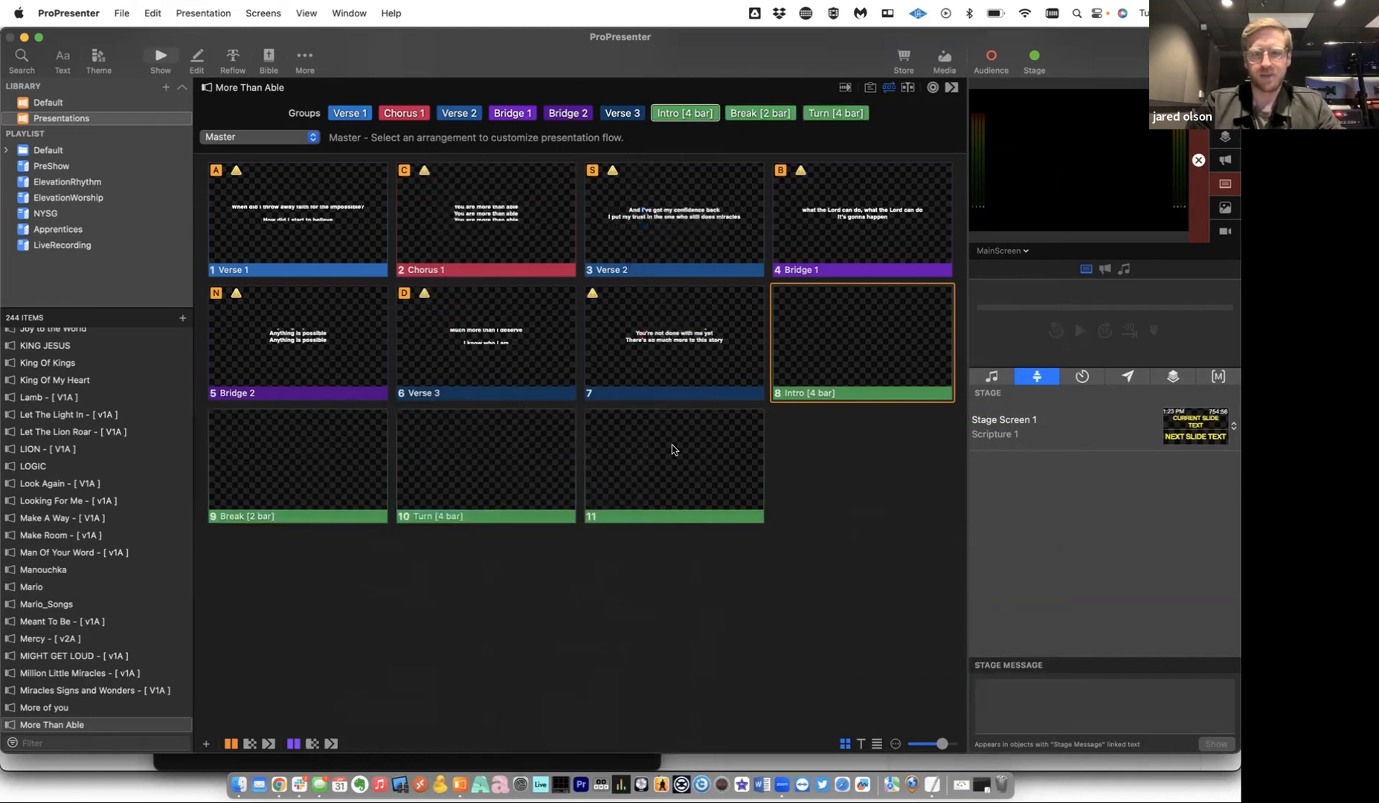
right_click(672, 449)
mouse_move(723, 630)
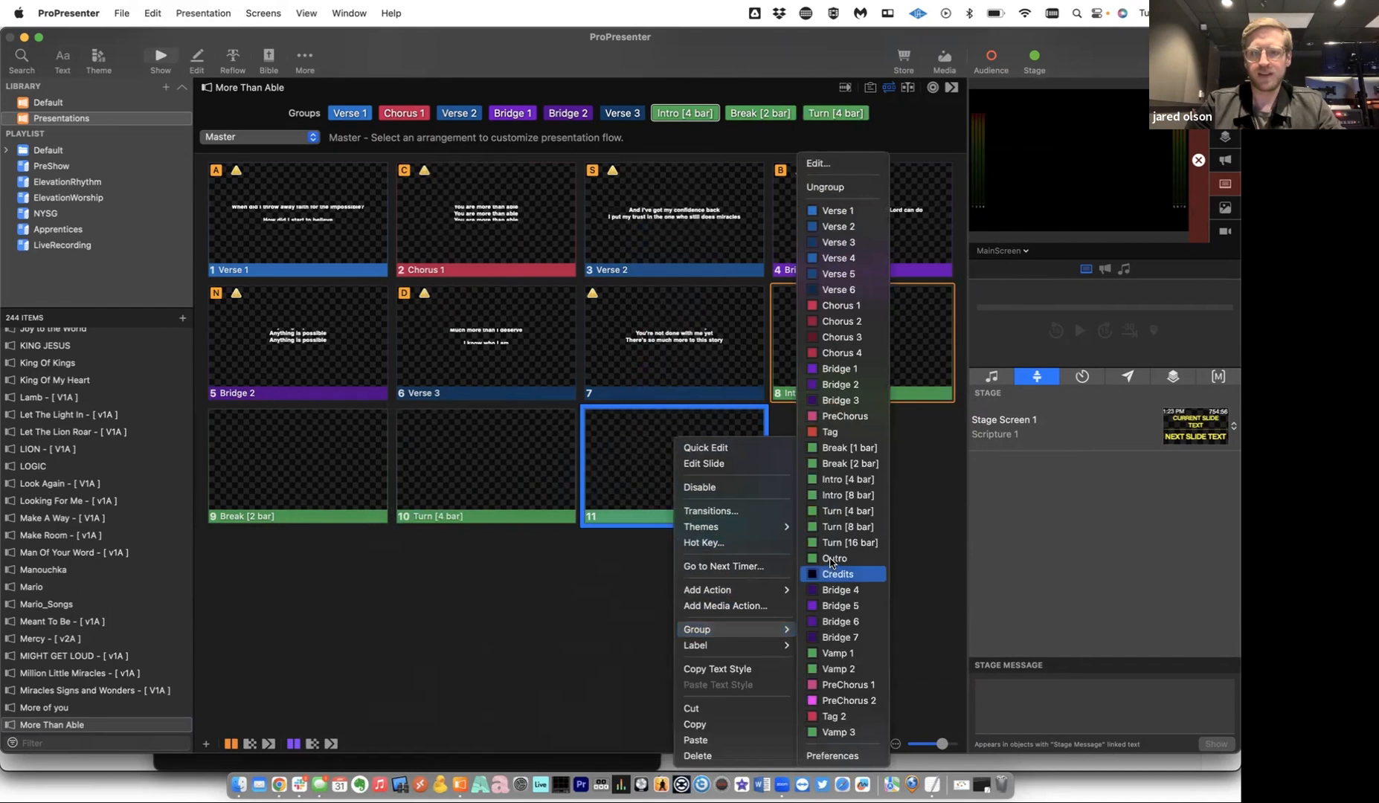
left_click(832, 559)
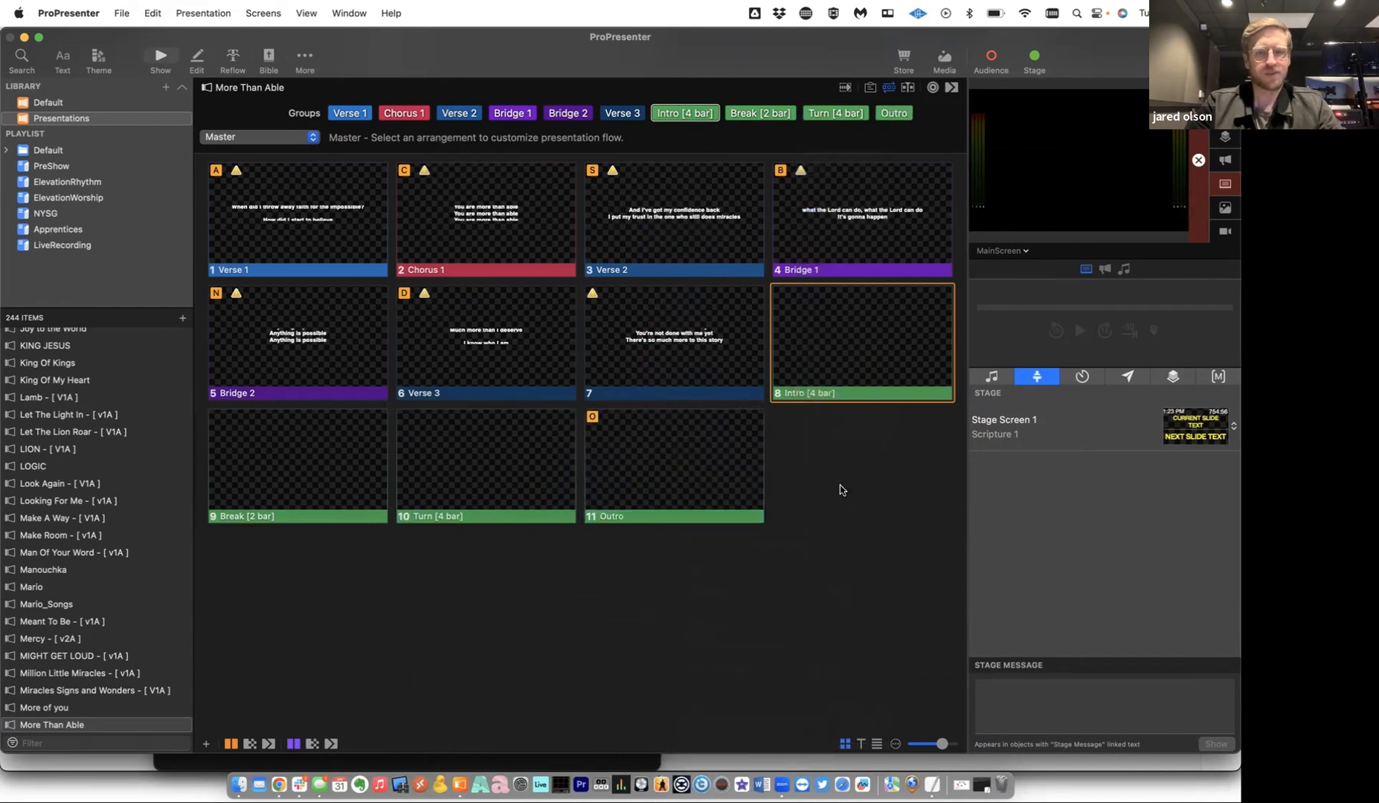
Reorder the groups so Intro [4 bar] comes first, Break [2 bar] follows Chorus 1 and Turn [4 bar] follows Verse 2.
left_click_drag(684, 113, 344, 114)
left_click_drag(760, 116, 524, 115)
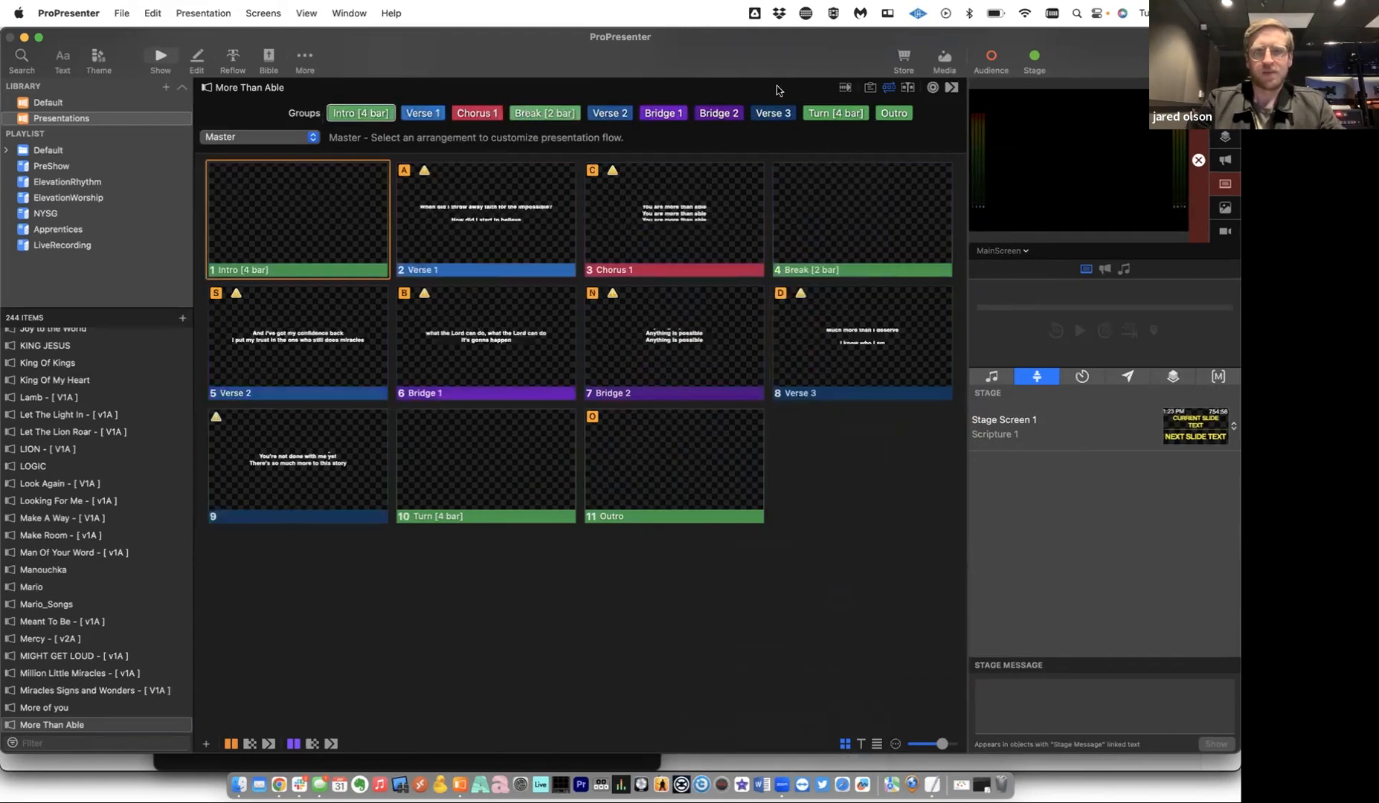
left_click_drag(821, 113, 646, 121)
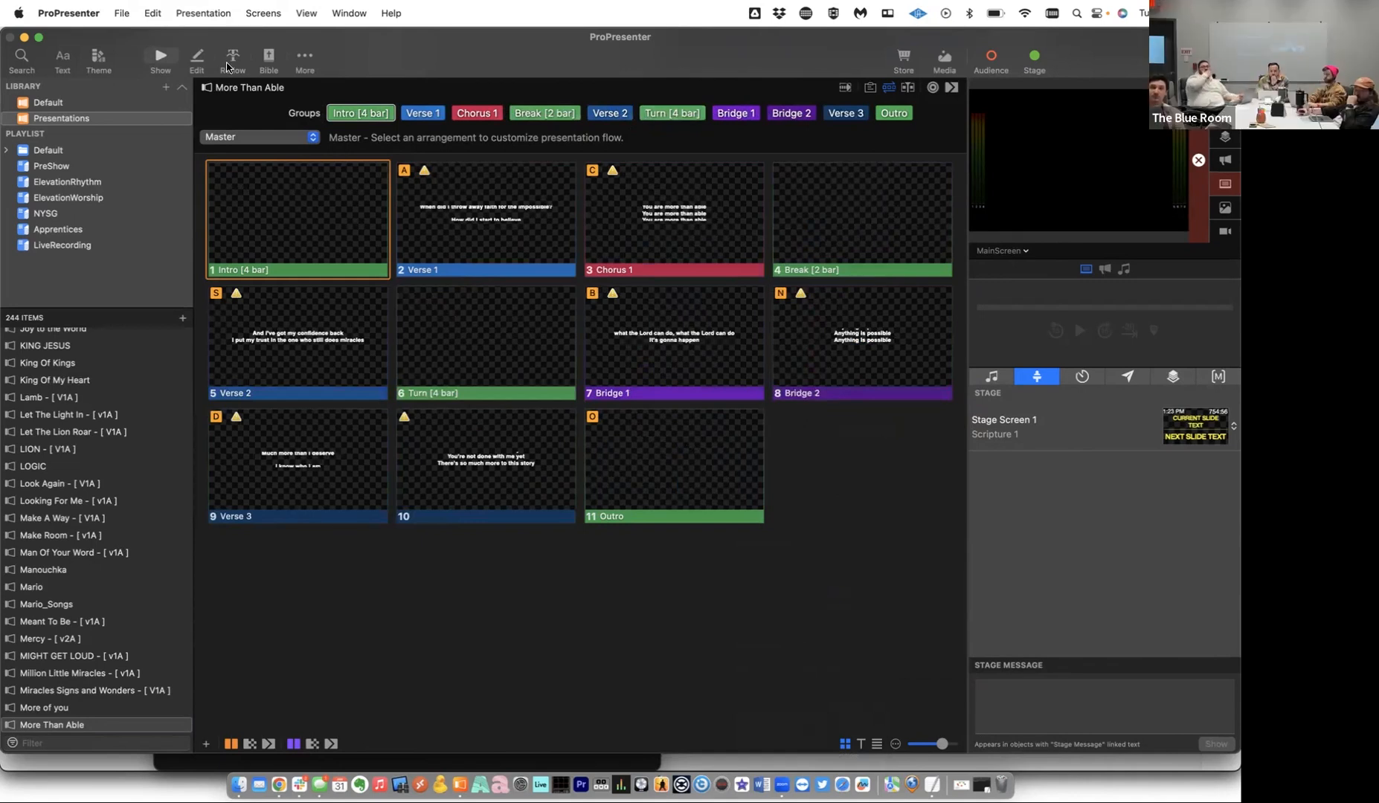
In the Reflow Editor, remove the question mark after "impossible" in Verse 1 and the commas in the Bridge 1 lyrics.
left_click(234, 56)
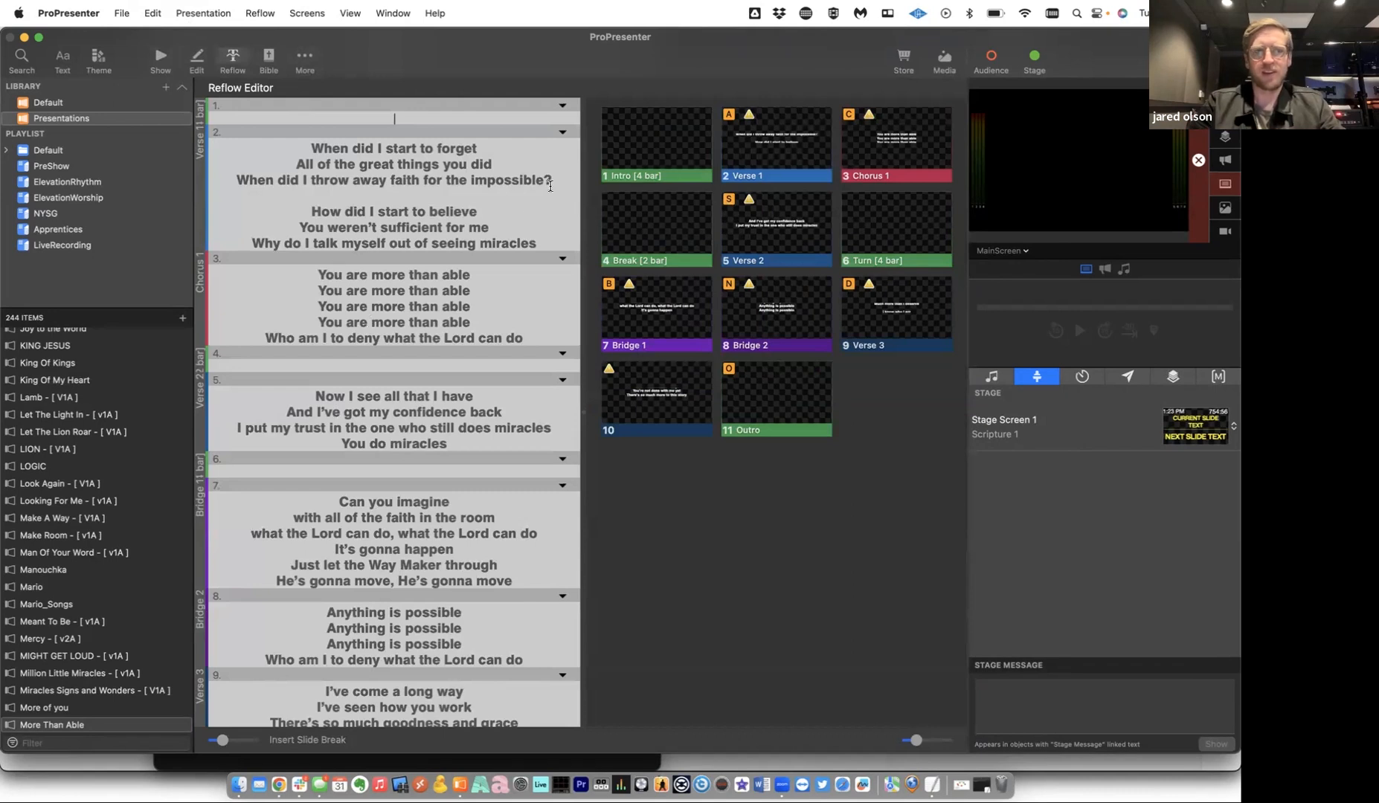
key("BackSpace")
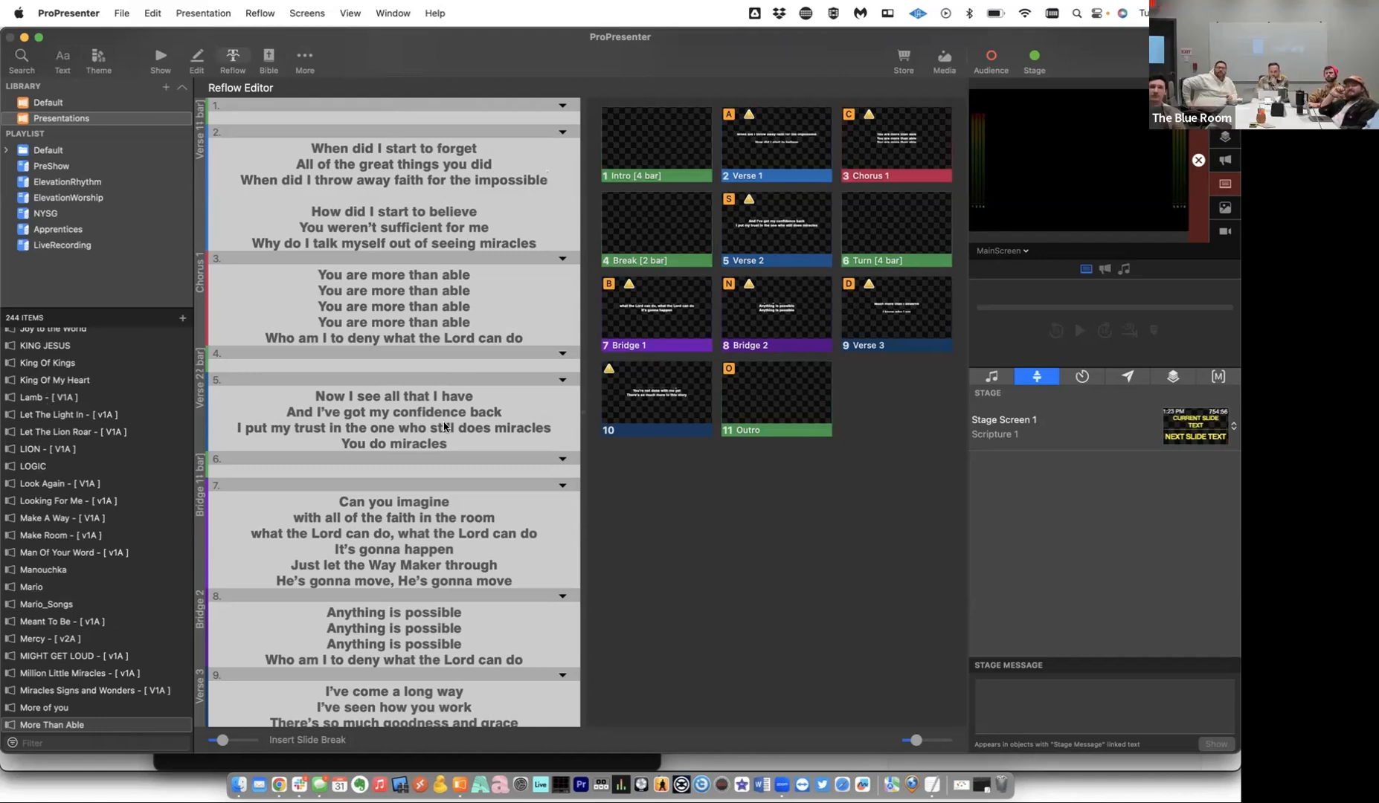
left_click(393, 533)
key("BackSpace")
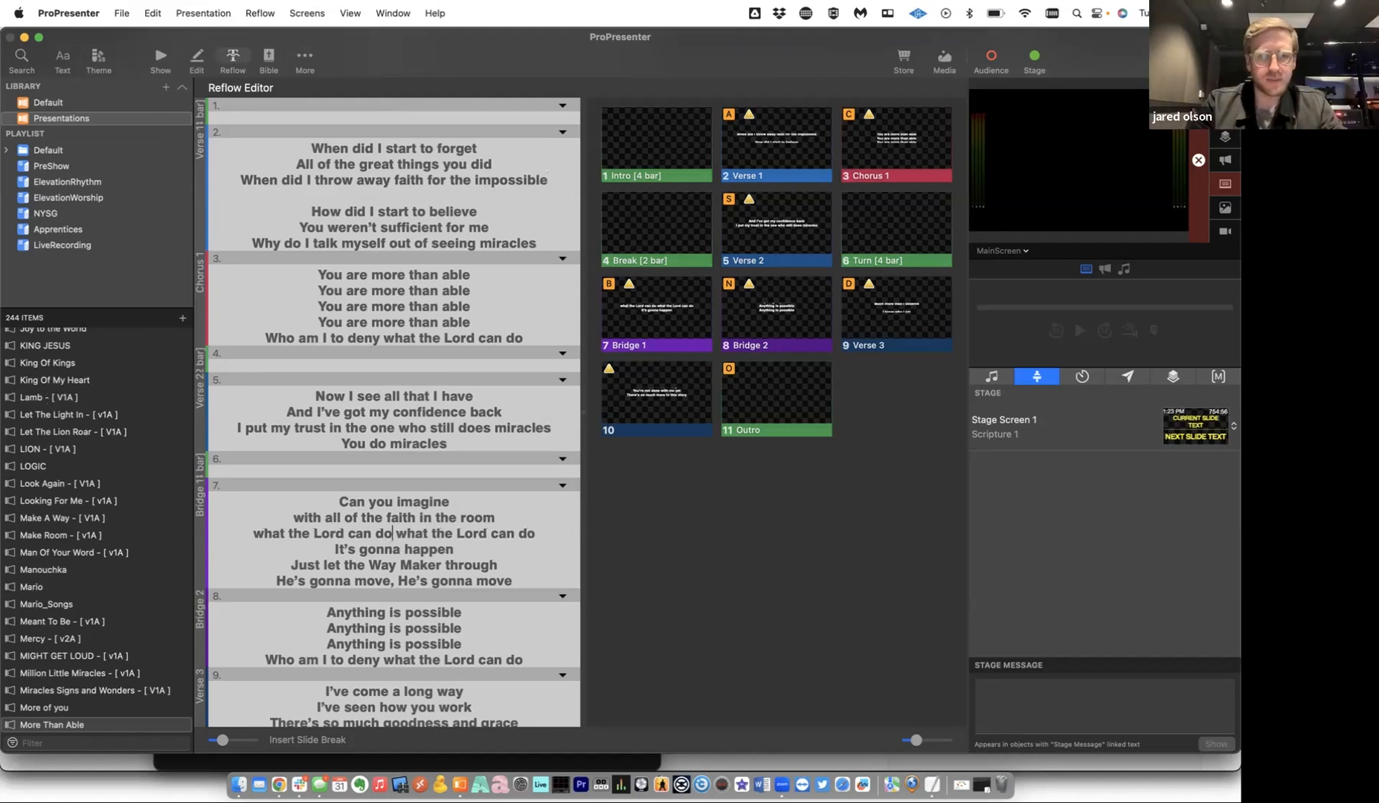
scroll(390, 538, "down", 6)
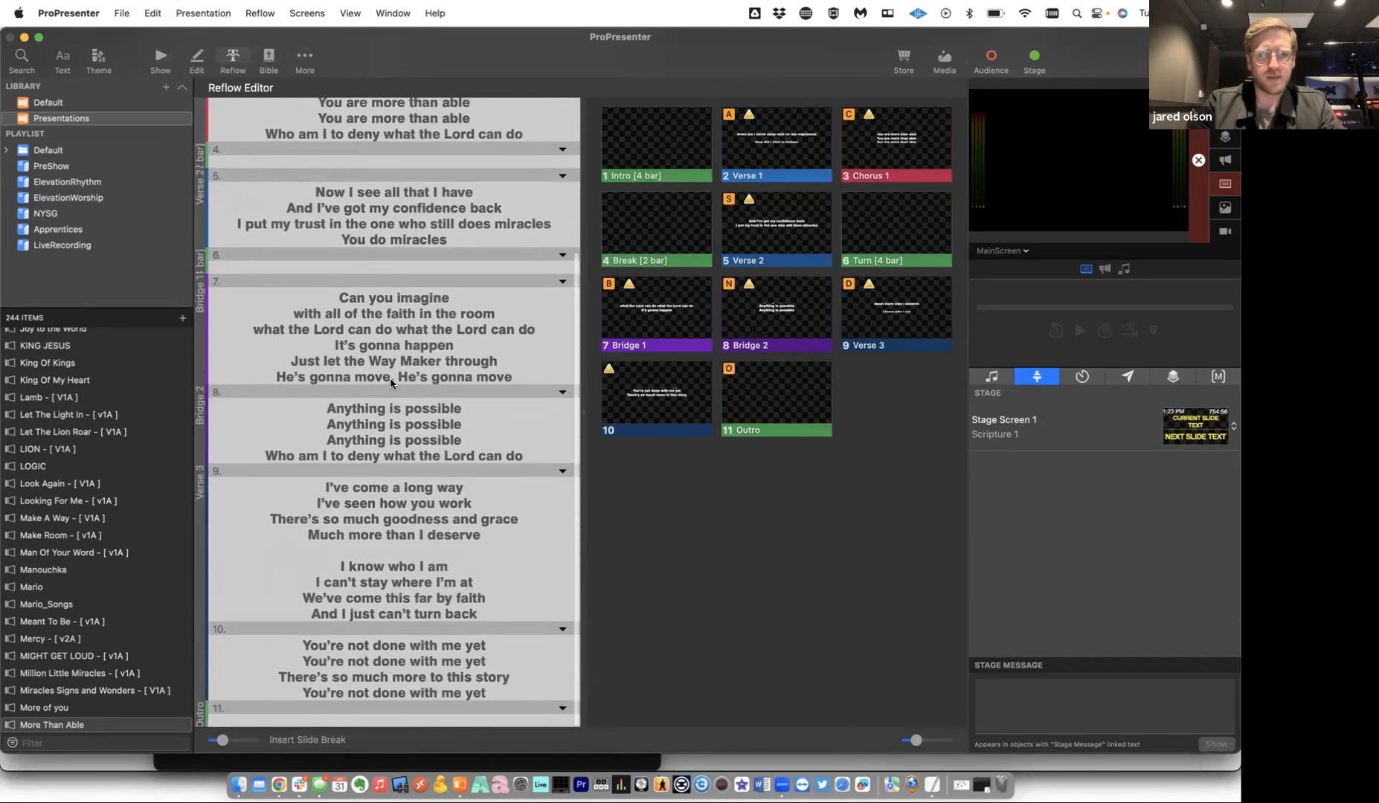
left_click(391, 378)
key("BackSpace")
scroll(395, 350, "up", 6)
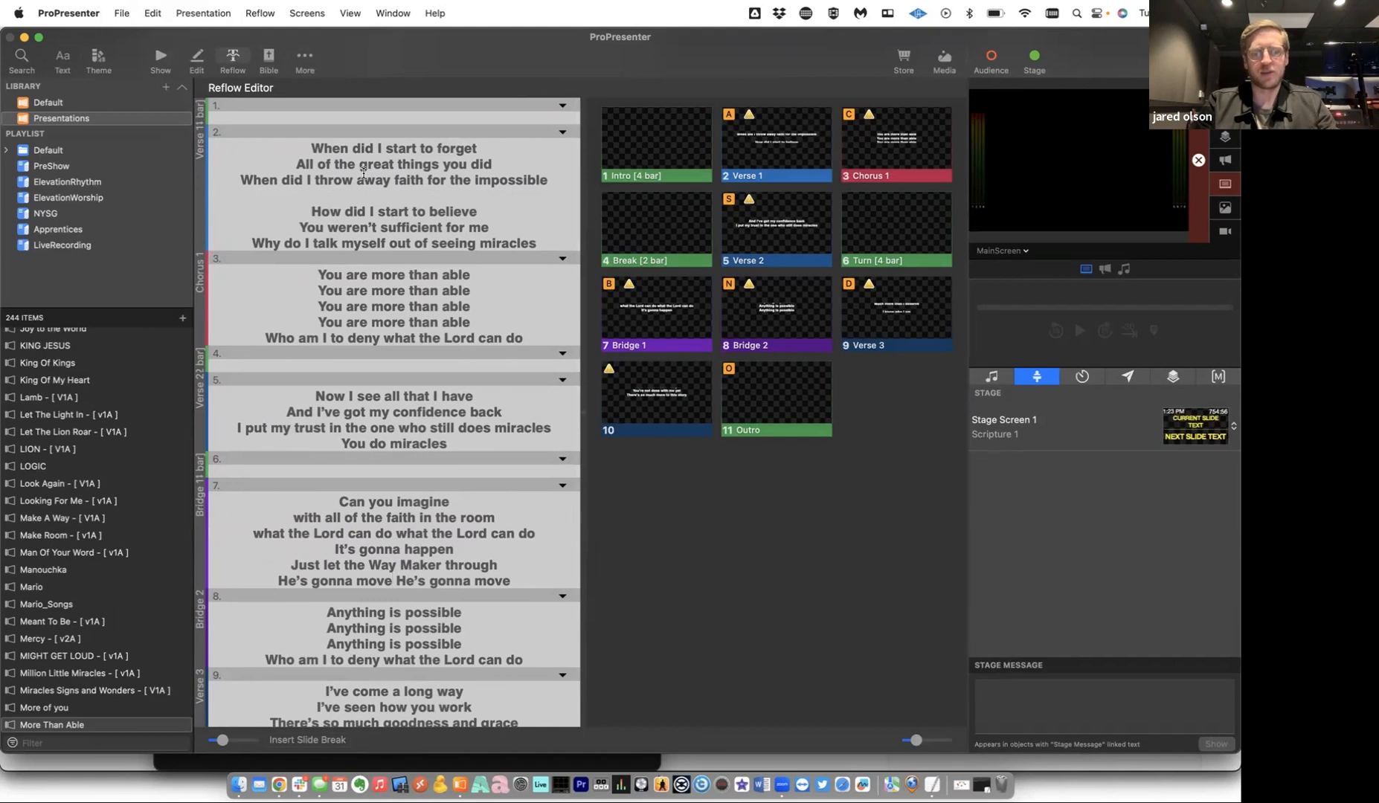
Split Verse 1 into new slides at "When did I throw away" and "How did I start to believe", removing the empty line between them.
left_click(239, 180)
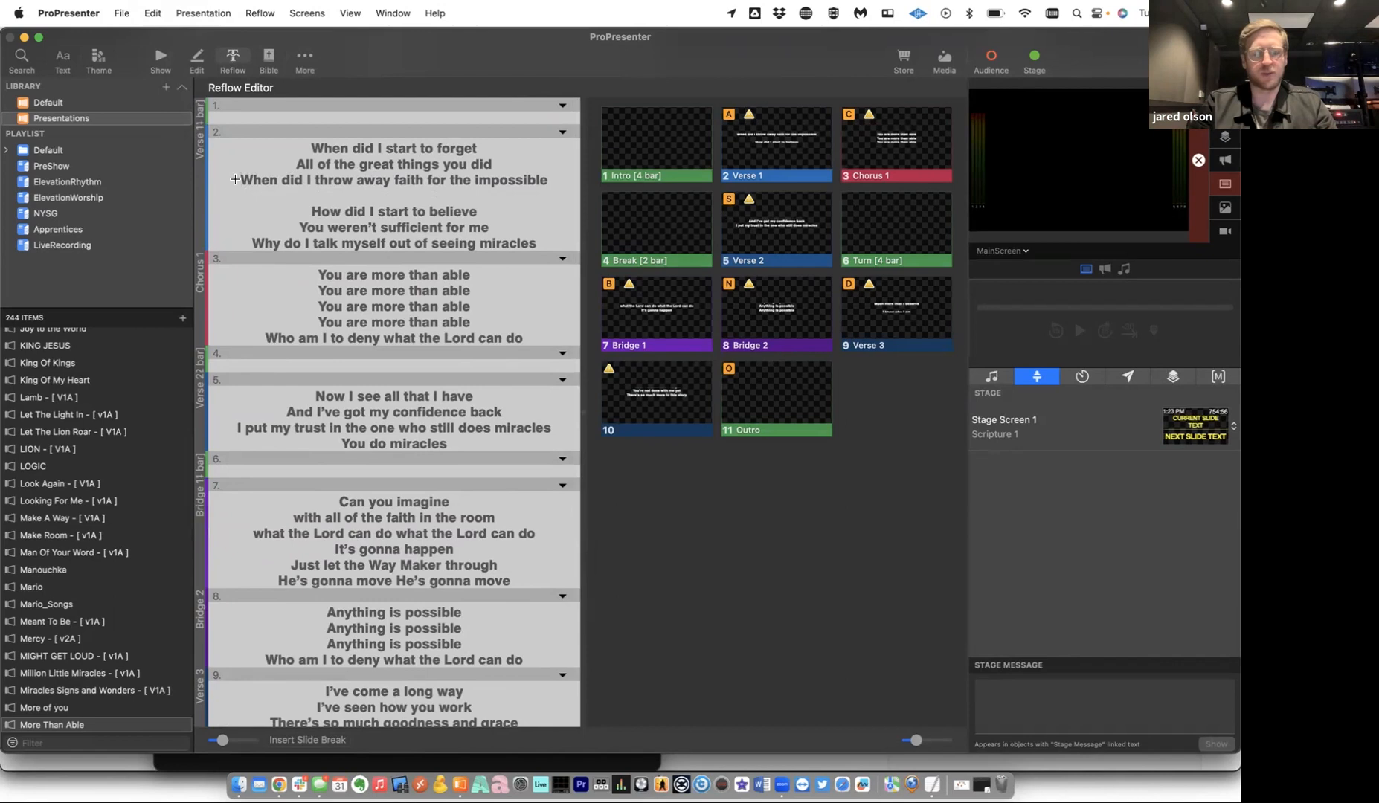
key("super+Return")
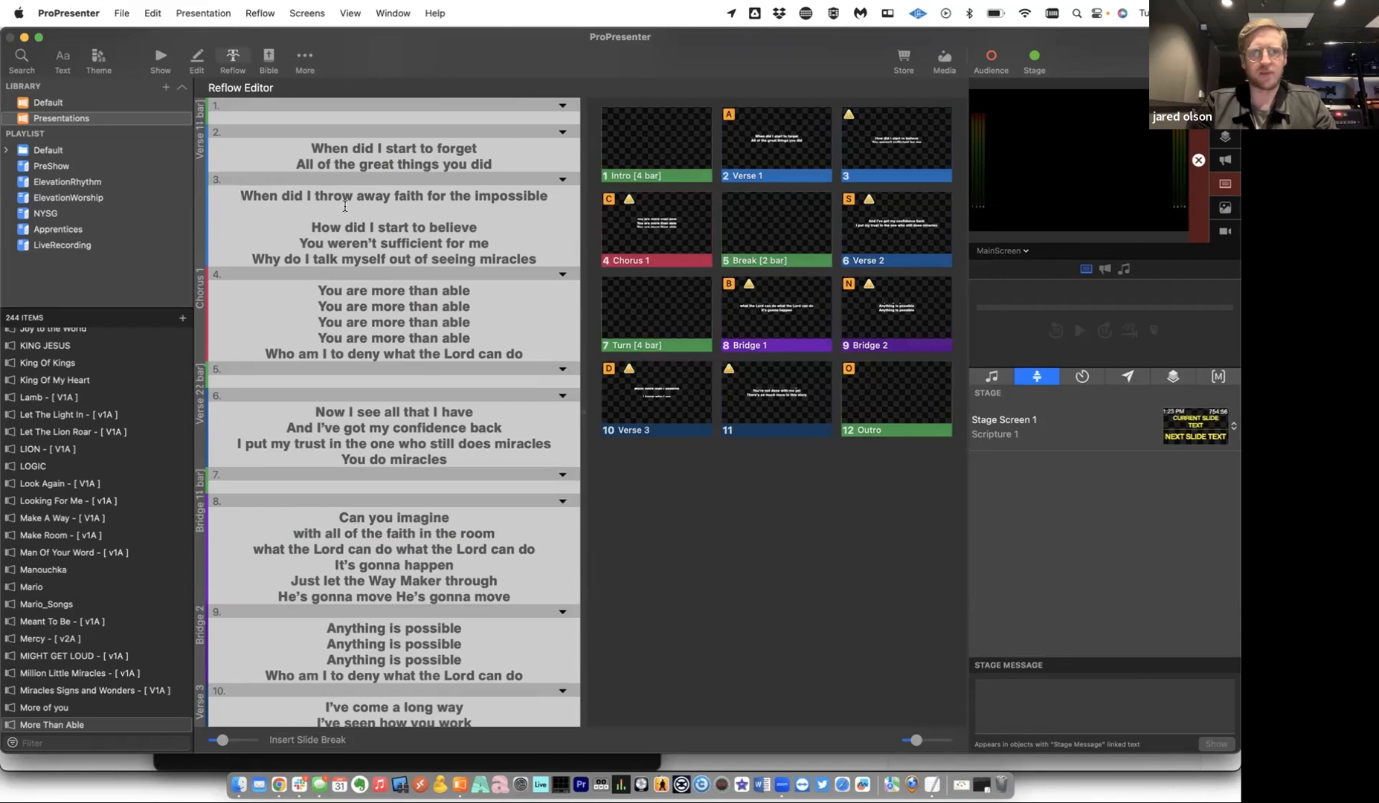
left_click(390, 212)
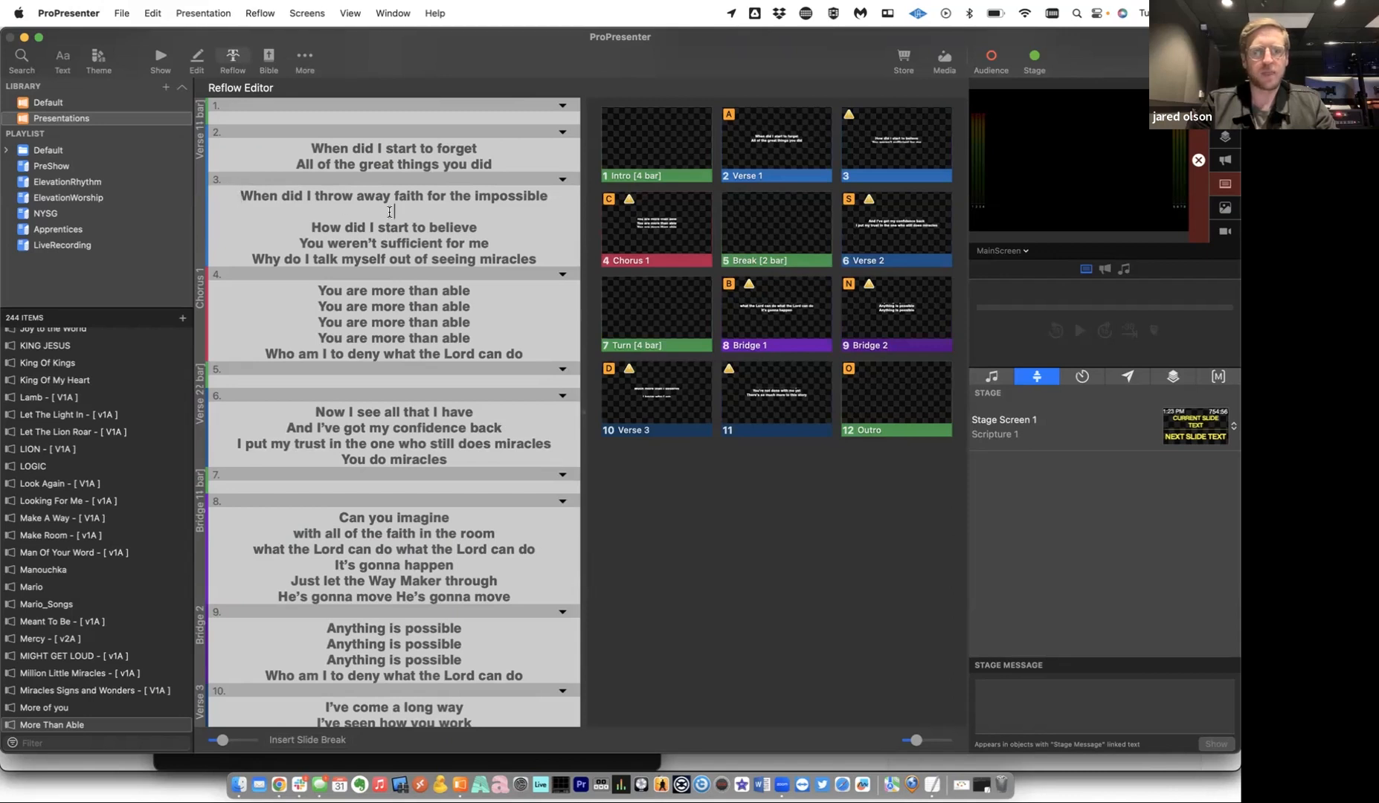
key("BackSpace")
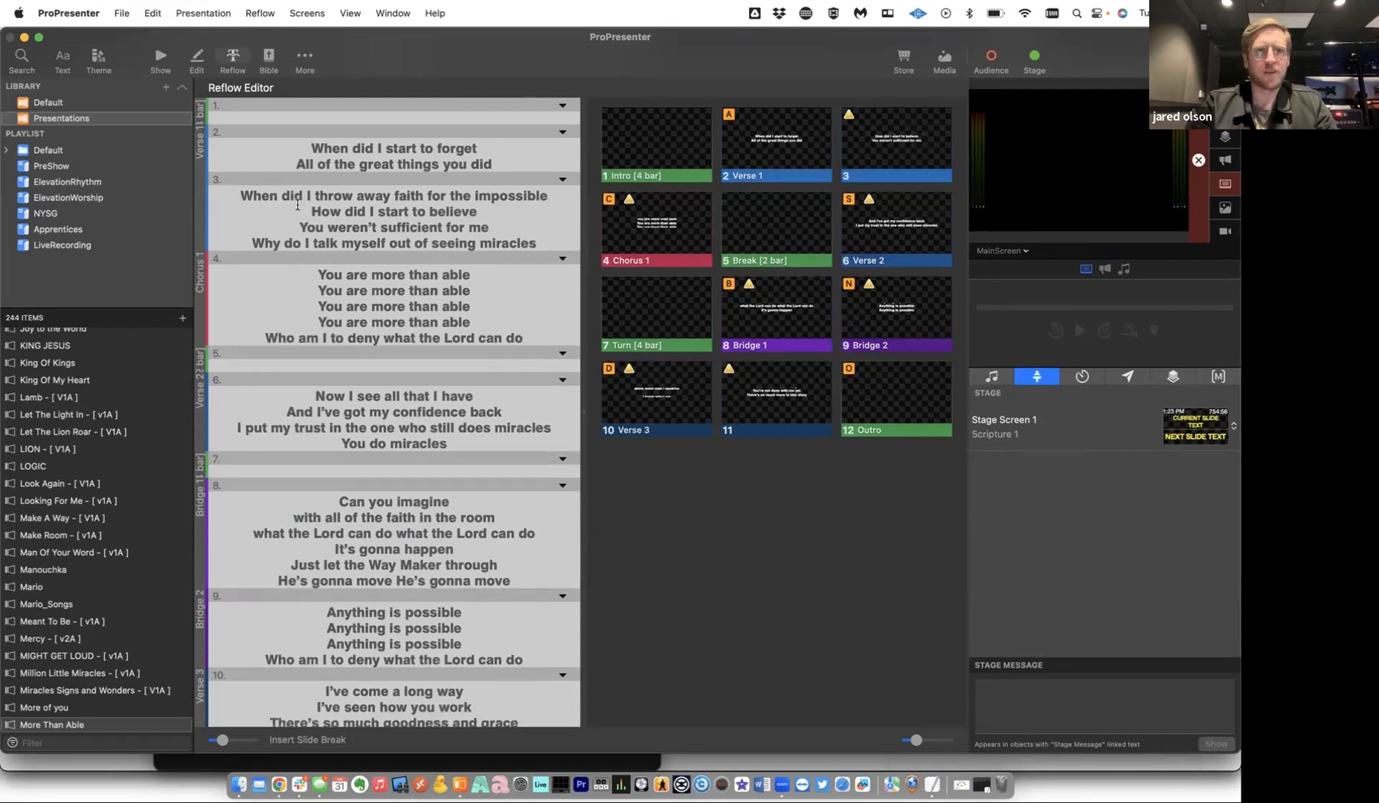
key("Return")
key("Return")
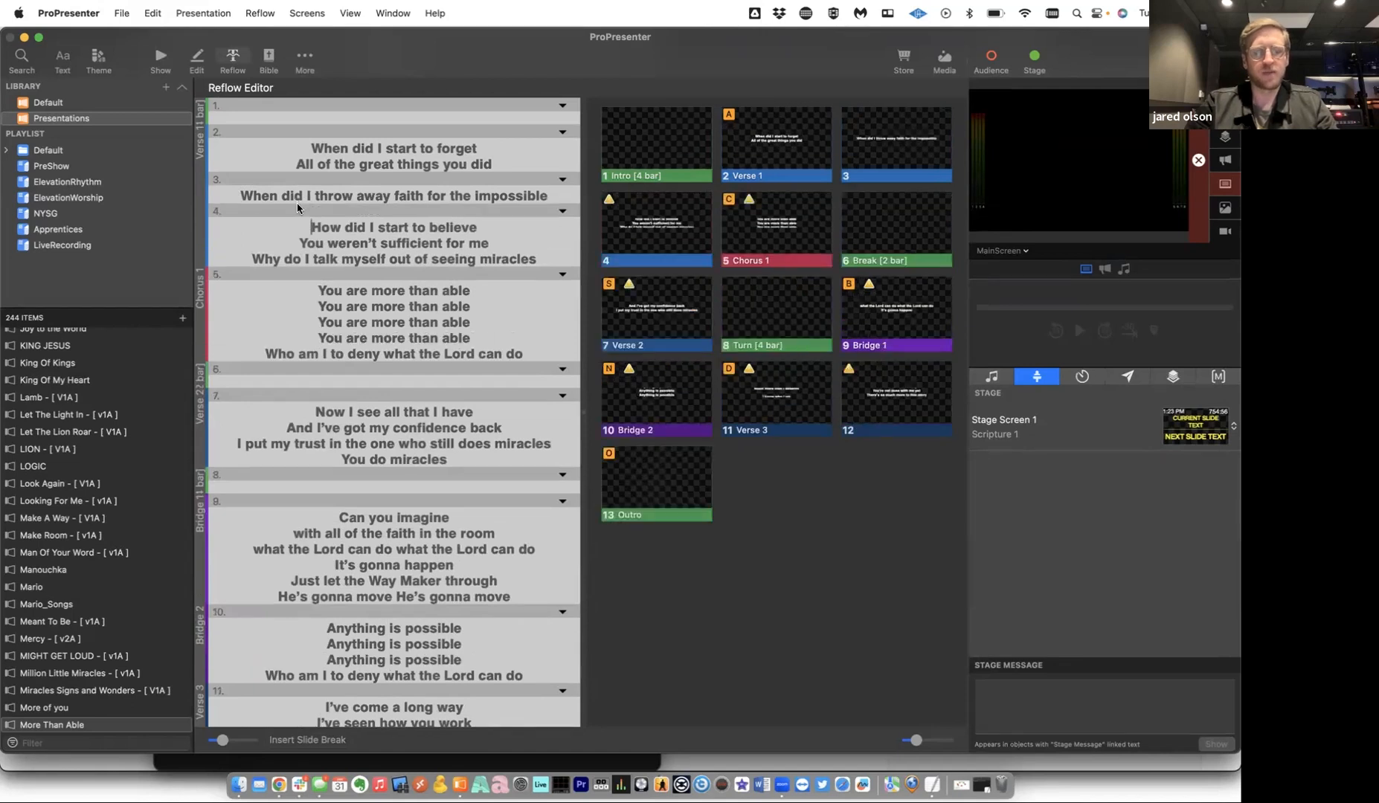
Start a new slide at "Why do I talk myself", and add line breaks before "faith for the impossible" and "out of seeing miracles".
left_click(252, 259)
key("Return")
key("Return")
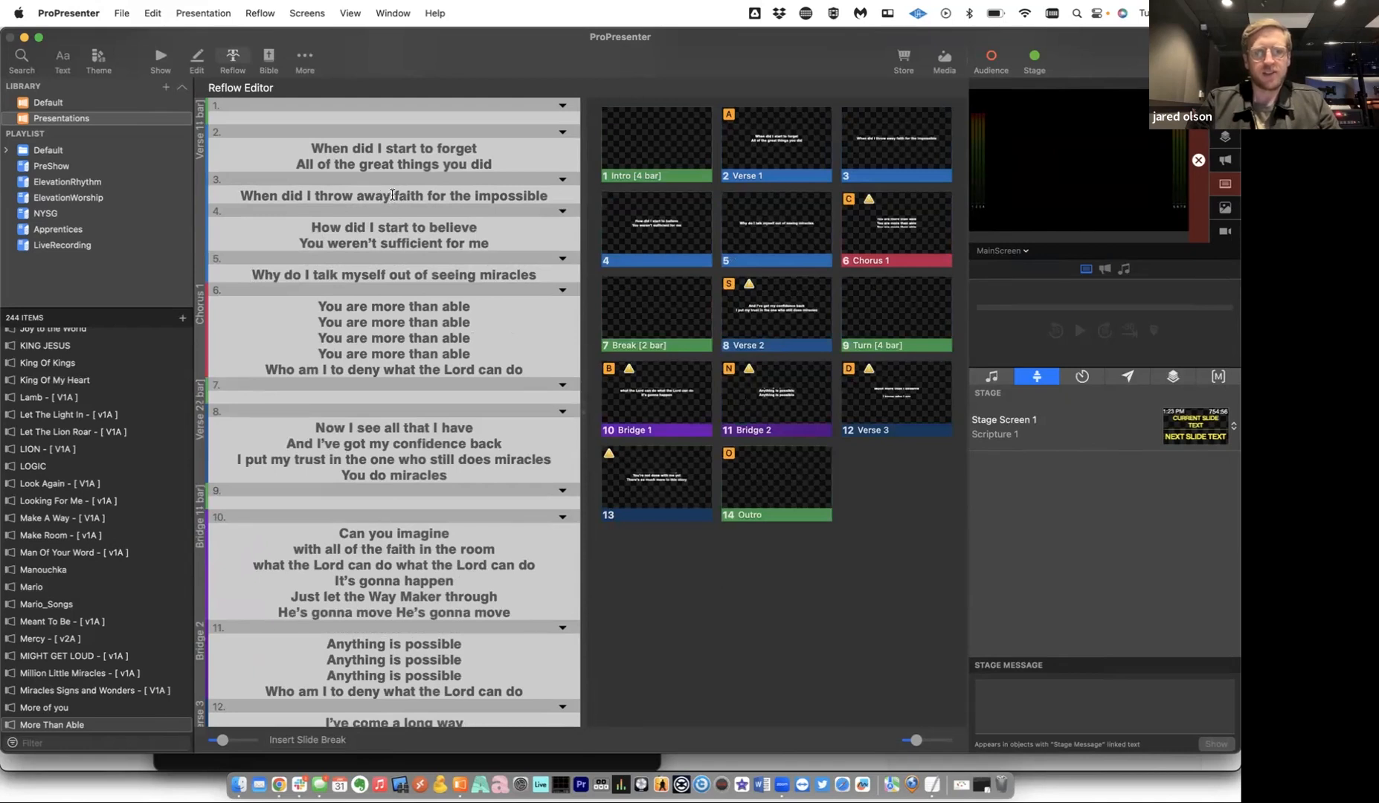
key("Return")
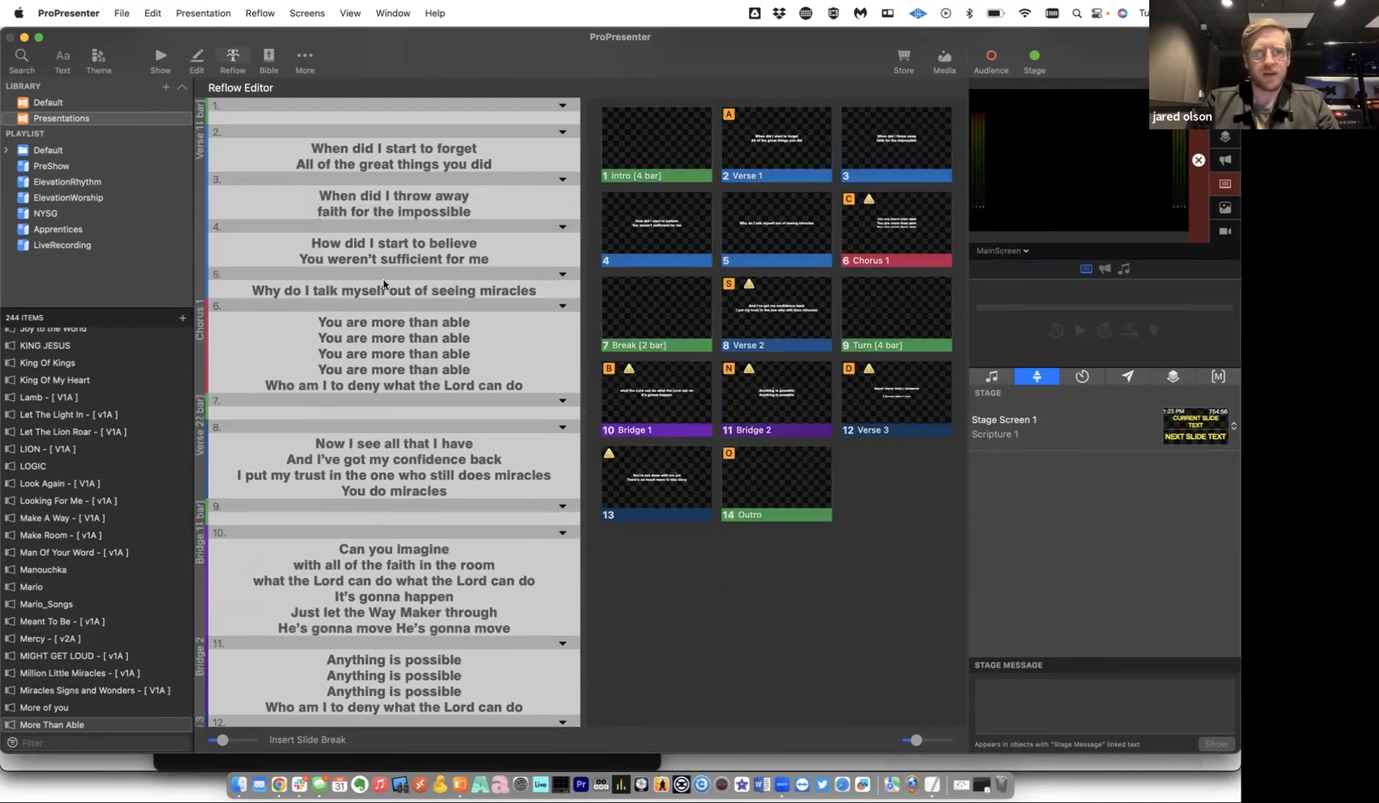
key("Return")
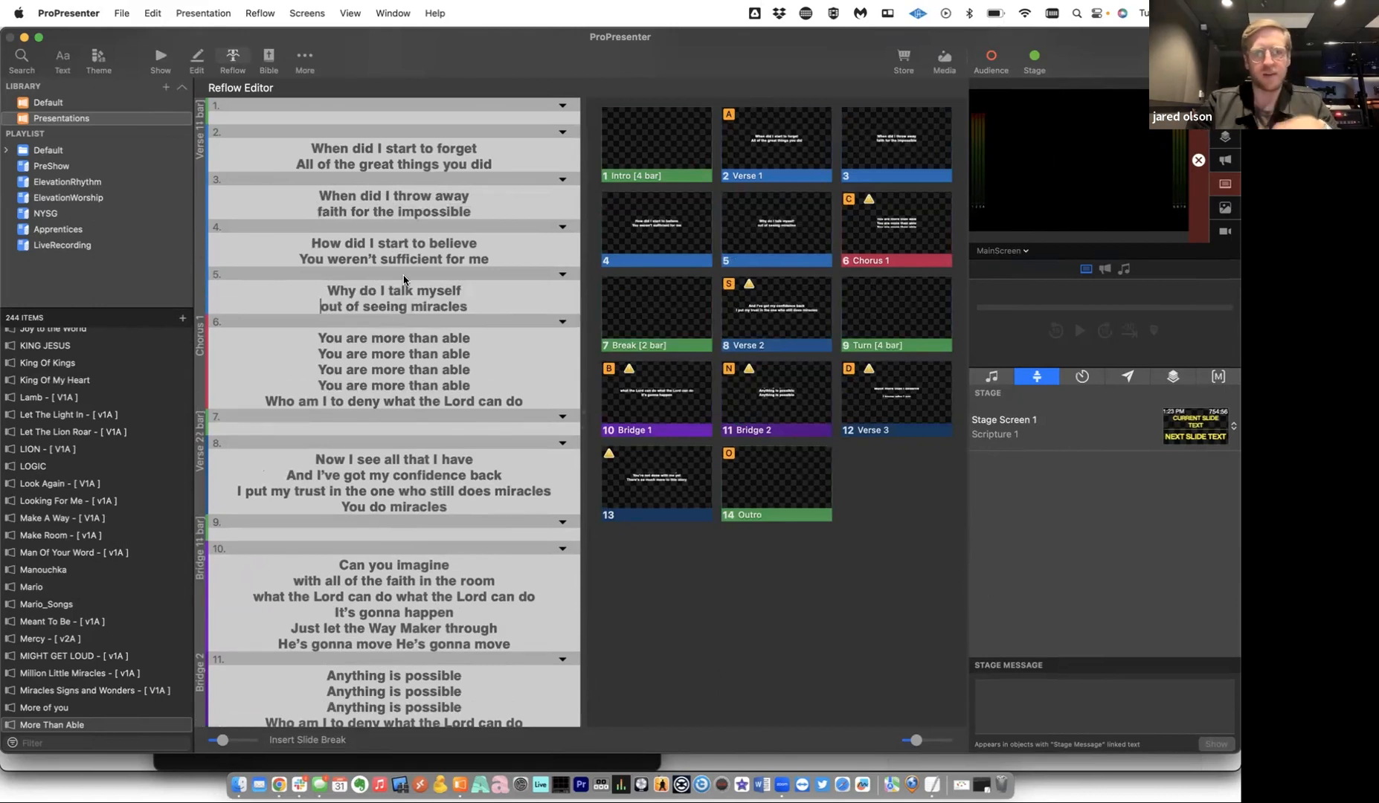
Split Chorus 1 into one slide per lyric line, and add a line break before "what the Lord can do" on its last slide.
left_click(313, 355)
key("alt+Return")
left_click(314, 387)
key("alt+Return")
left_click(314, 419)
key("alt+Return")
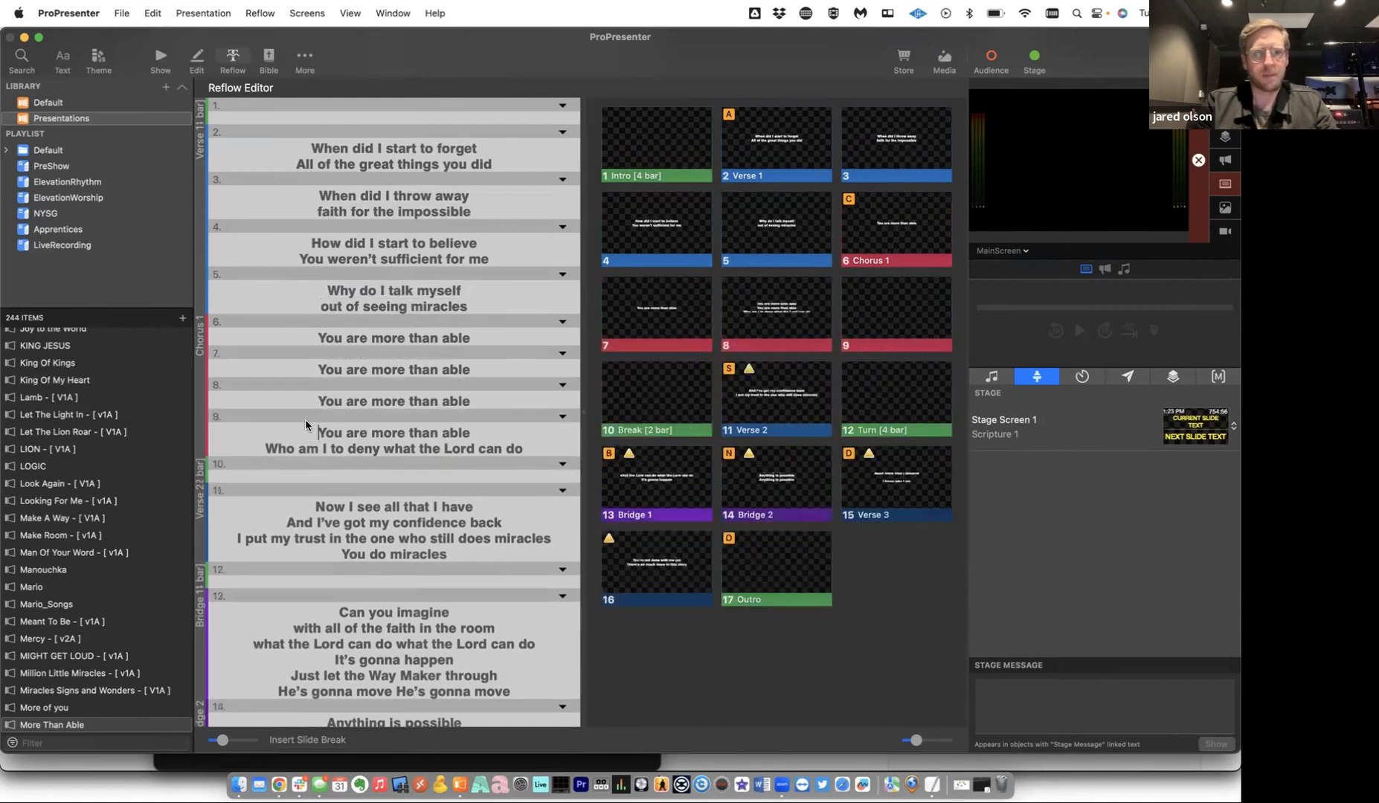
left_click(266, 449)
key("alt+Return")
left_click(383, 463)
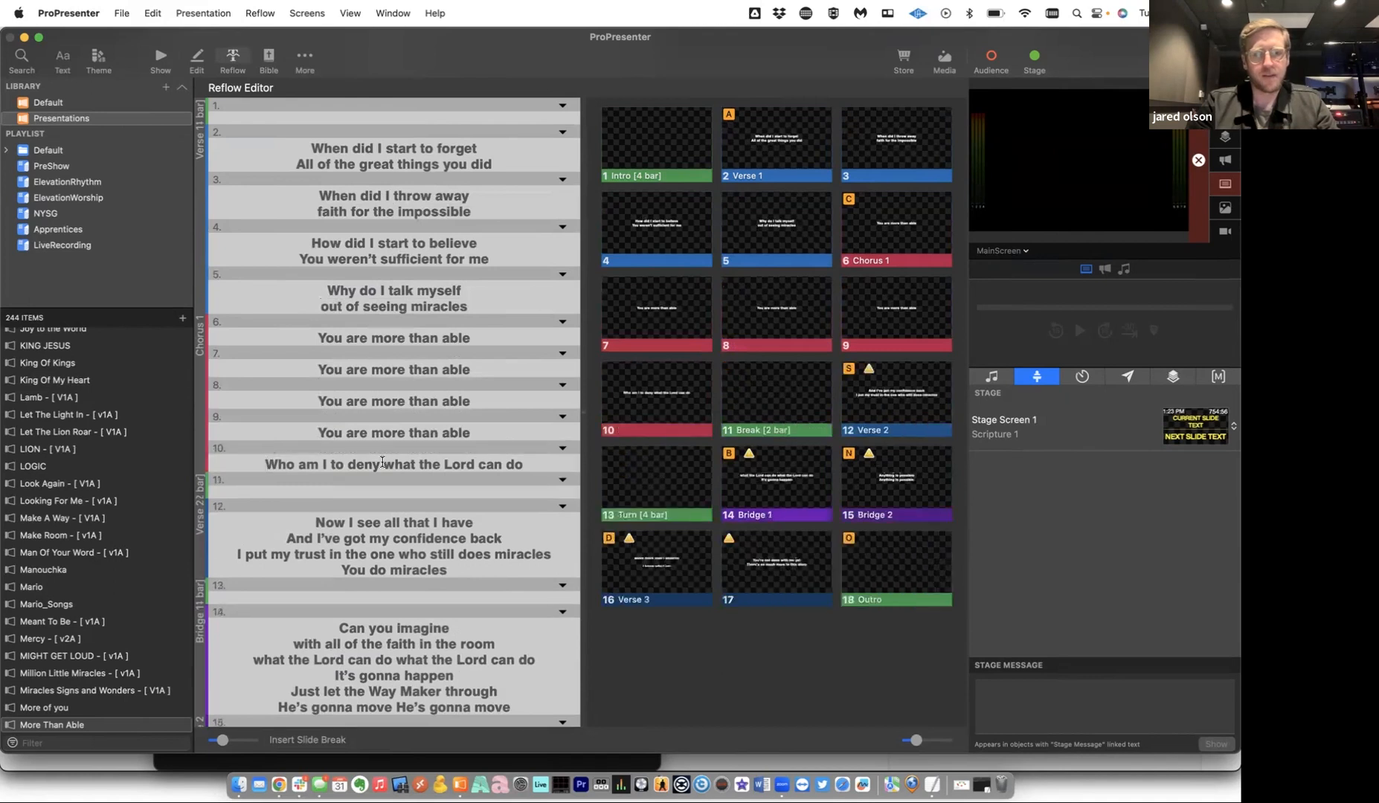
key("Return")
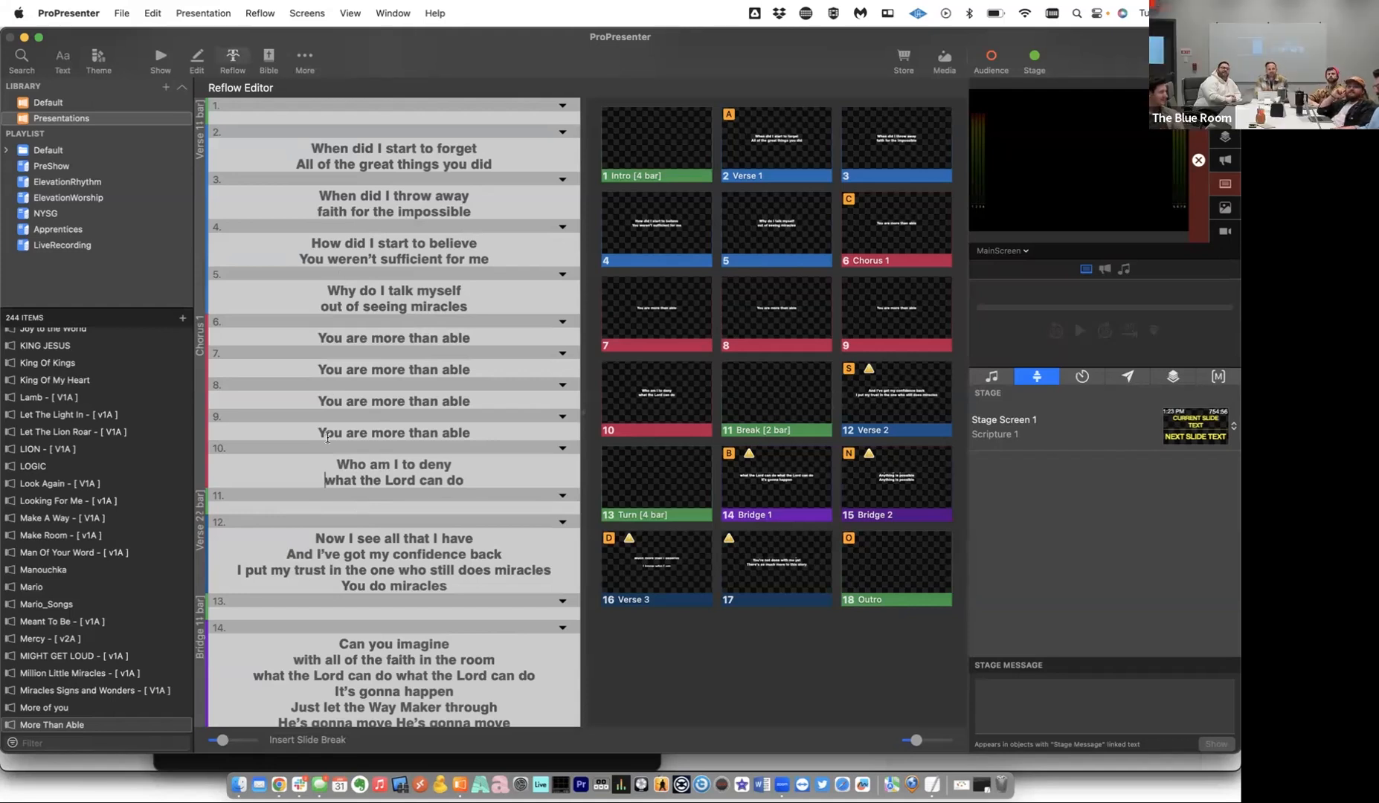
Split Verse 2 into new slides at "I put my trust in" and "You do miracles", with a line break before "the one who still does miracles".
scroll(325, 481, "down", 3)
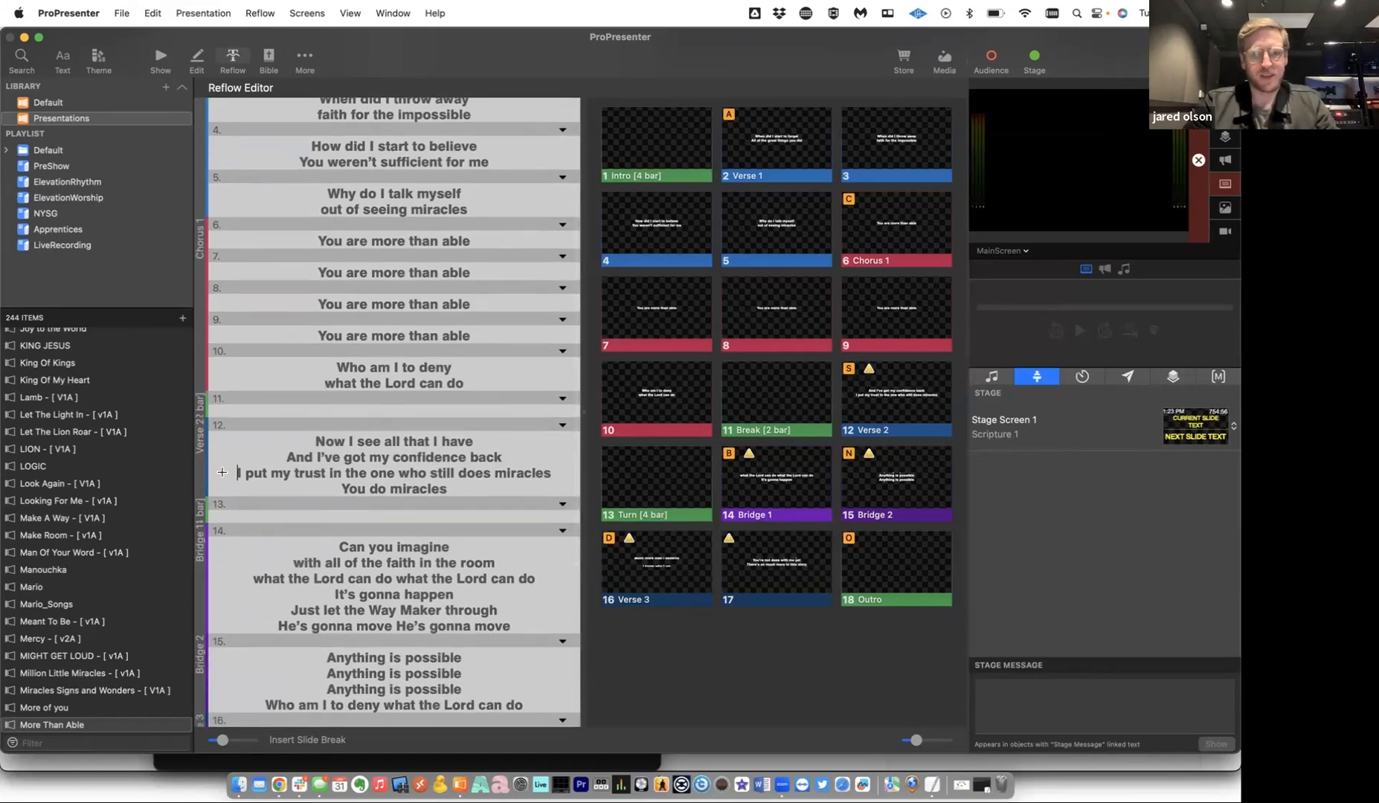
key("super+Return")
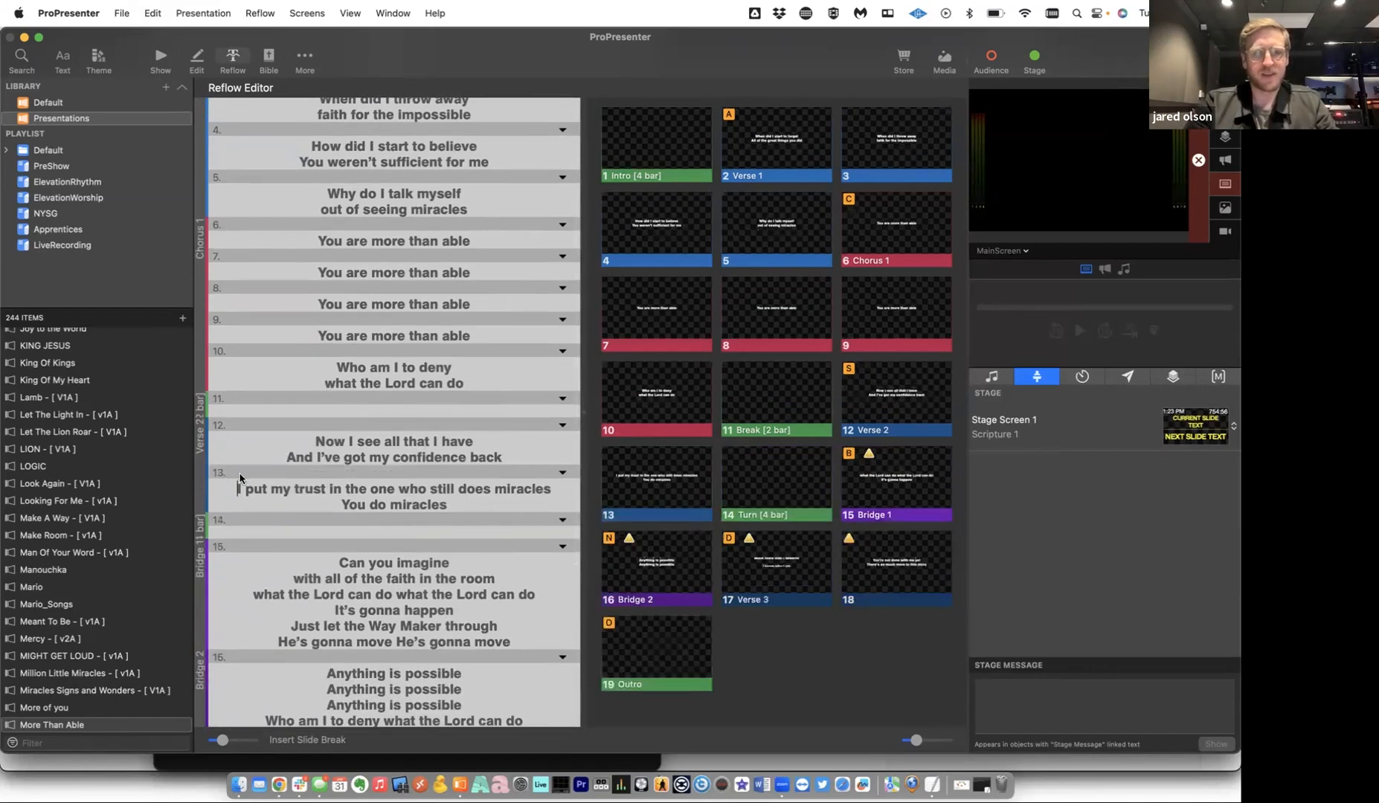
left_click(347, 490)
key("Return")
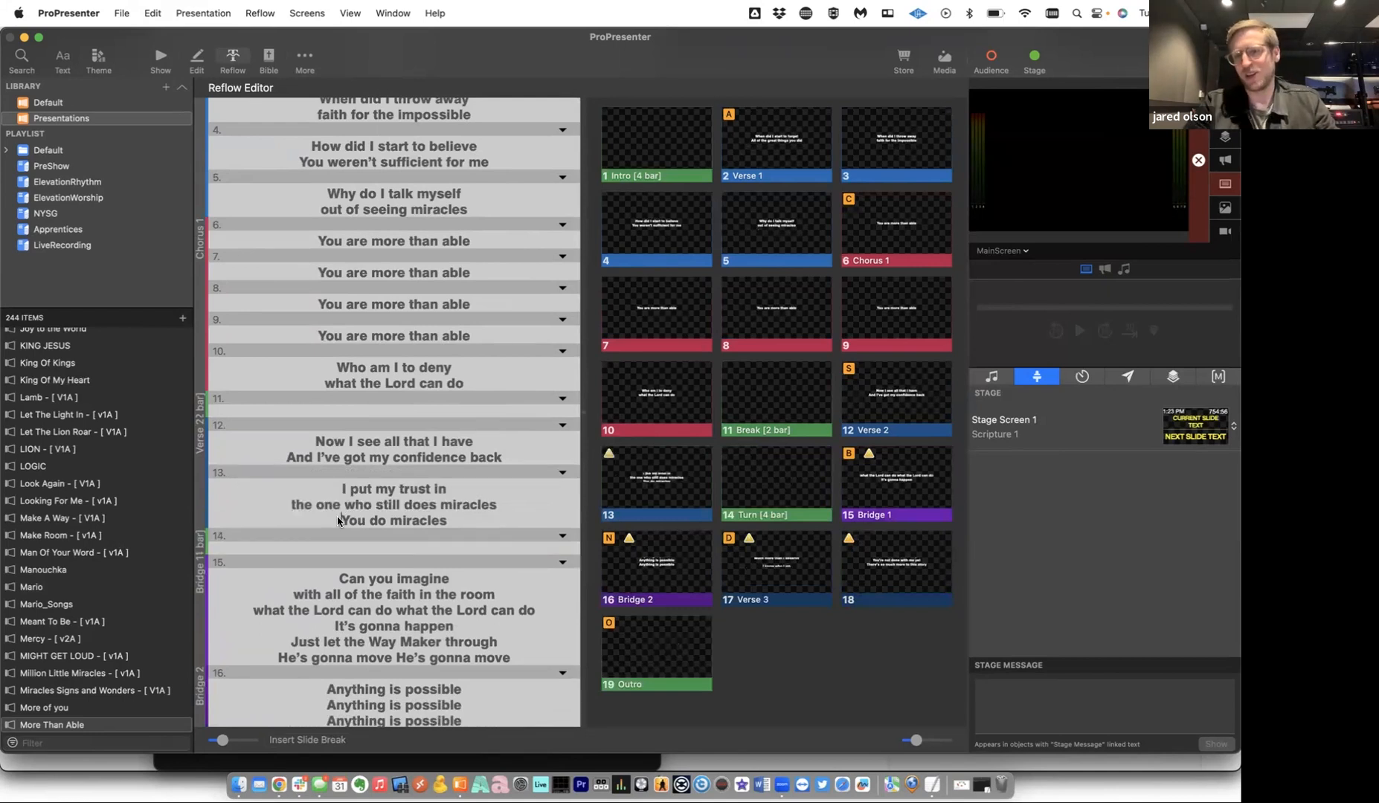
key("super+Return")
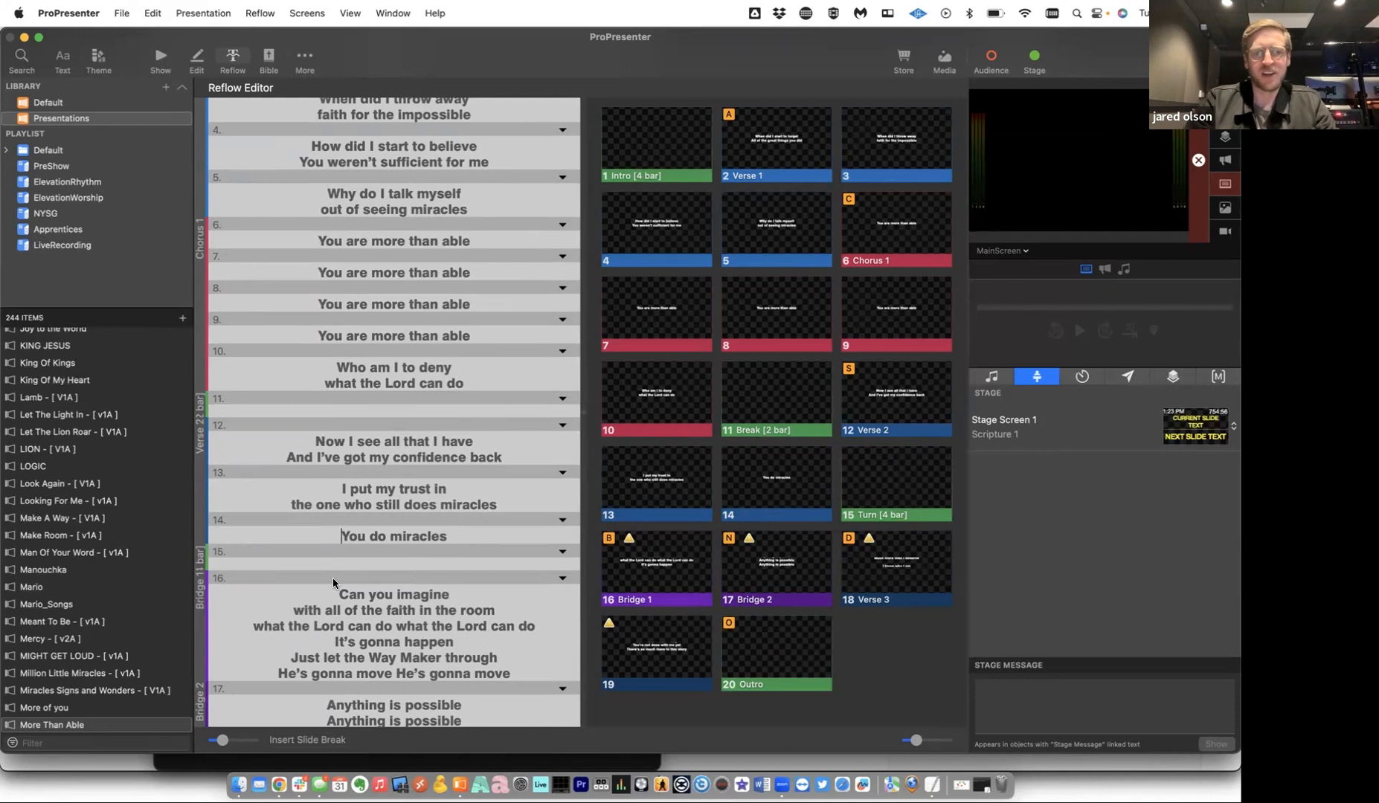
Split Bridge 1 into new slides at "what the Lord can do", "It's gonna happen" and "He's gonna move", putting repeated phrases on separate lines.
scroll(333, 577, "down", 5)
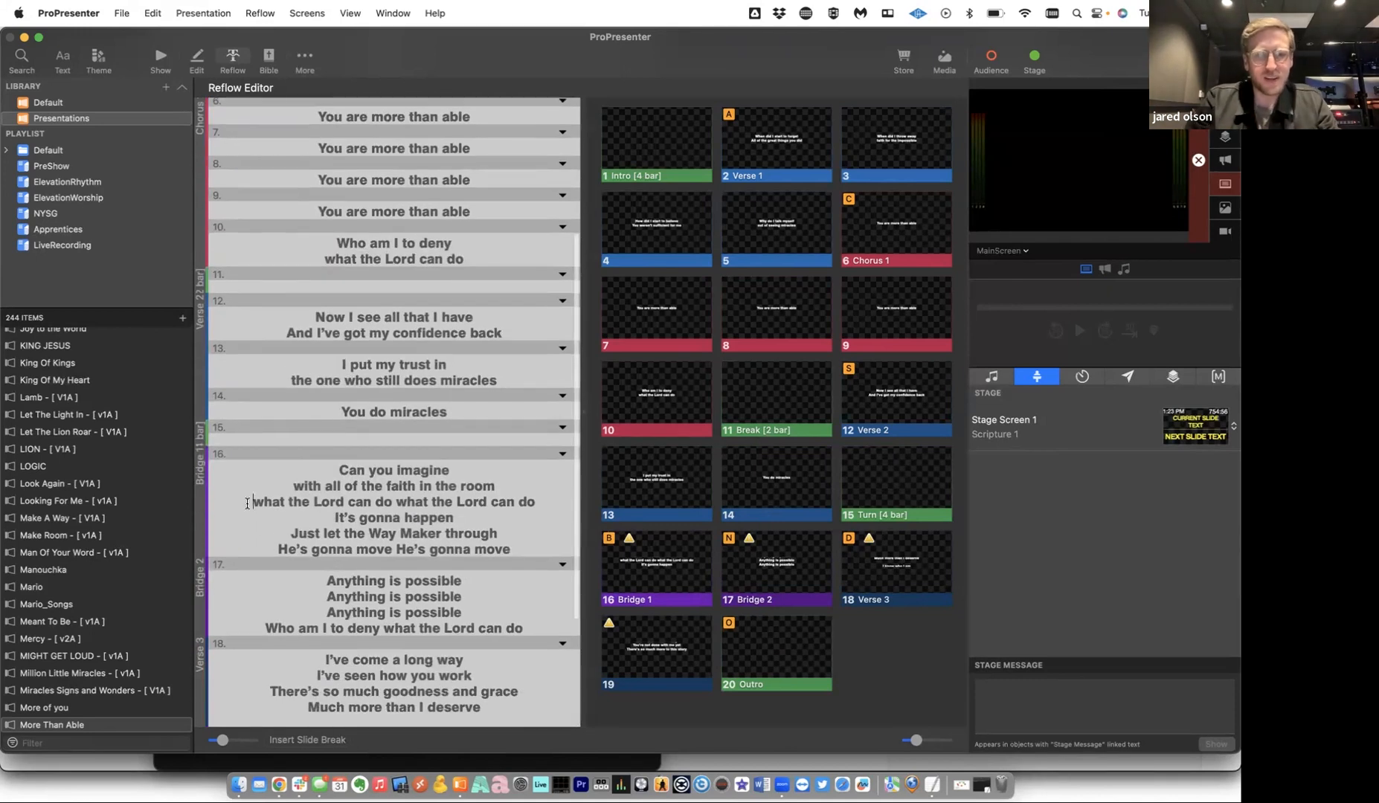
key("Return")
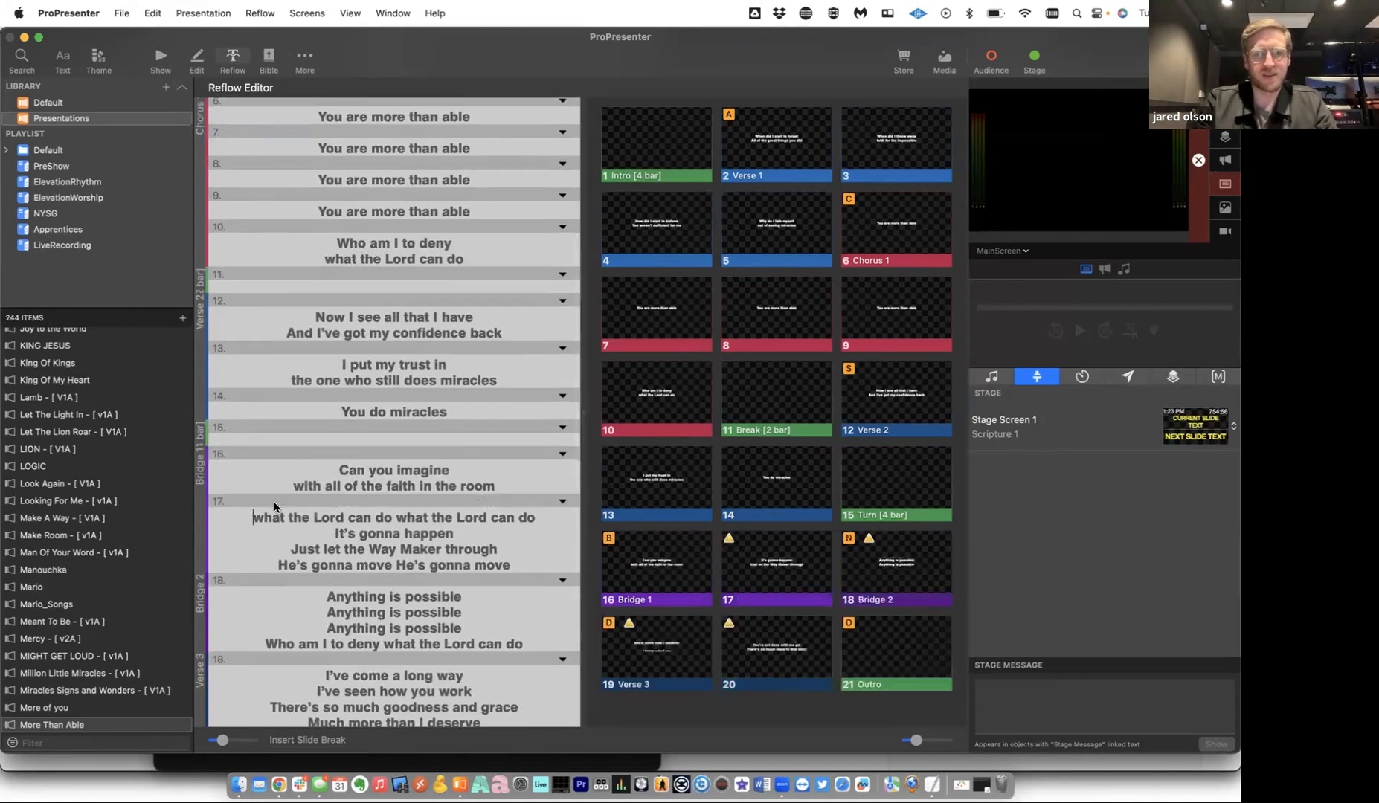
left_click(396, 517)
key("Return")
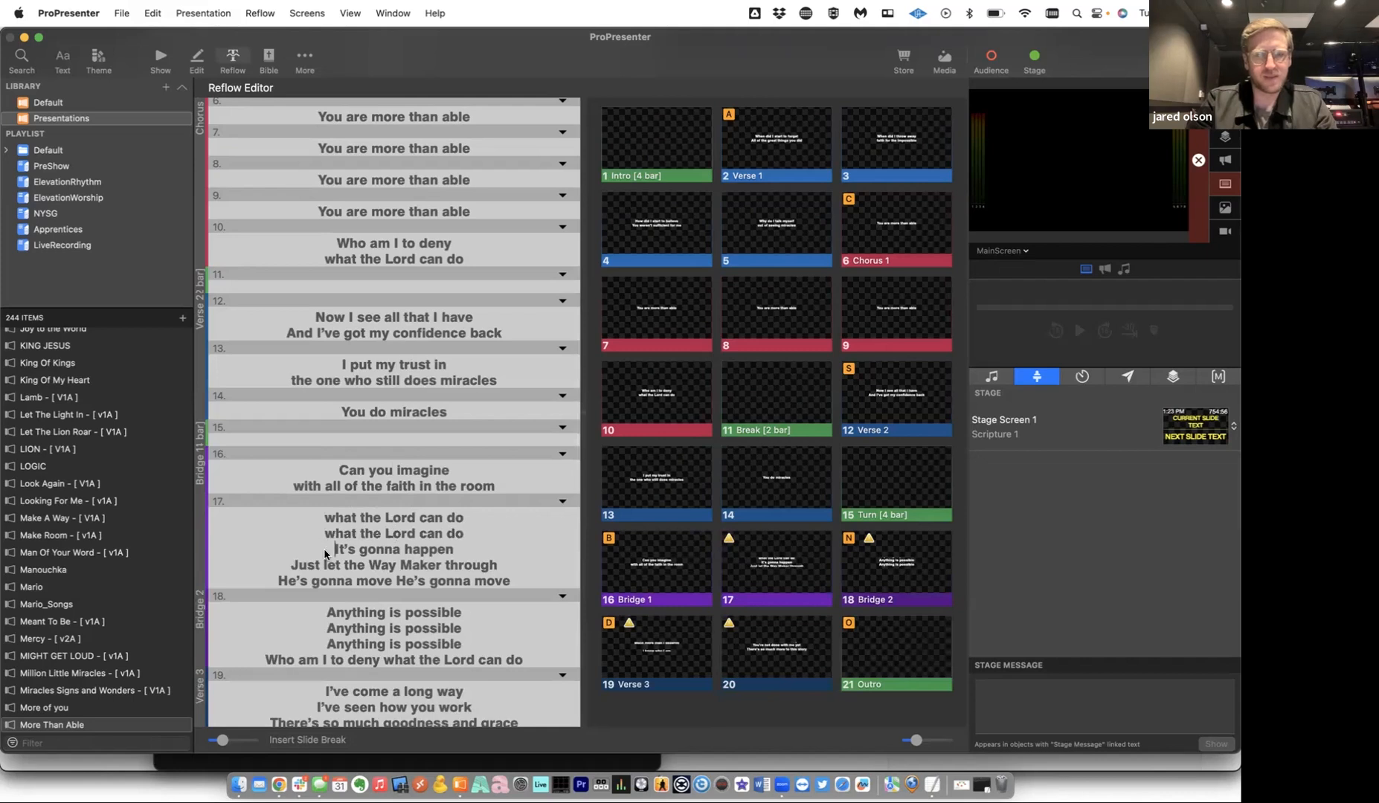
key("Return")
left_click(273, 596)
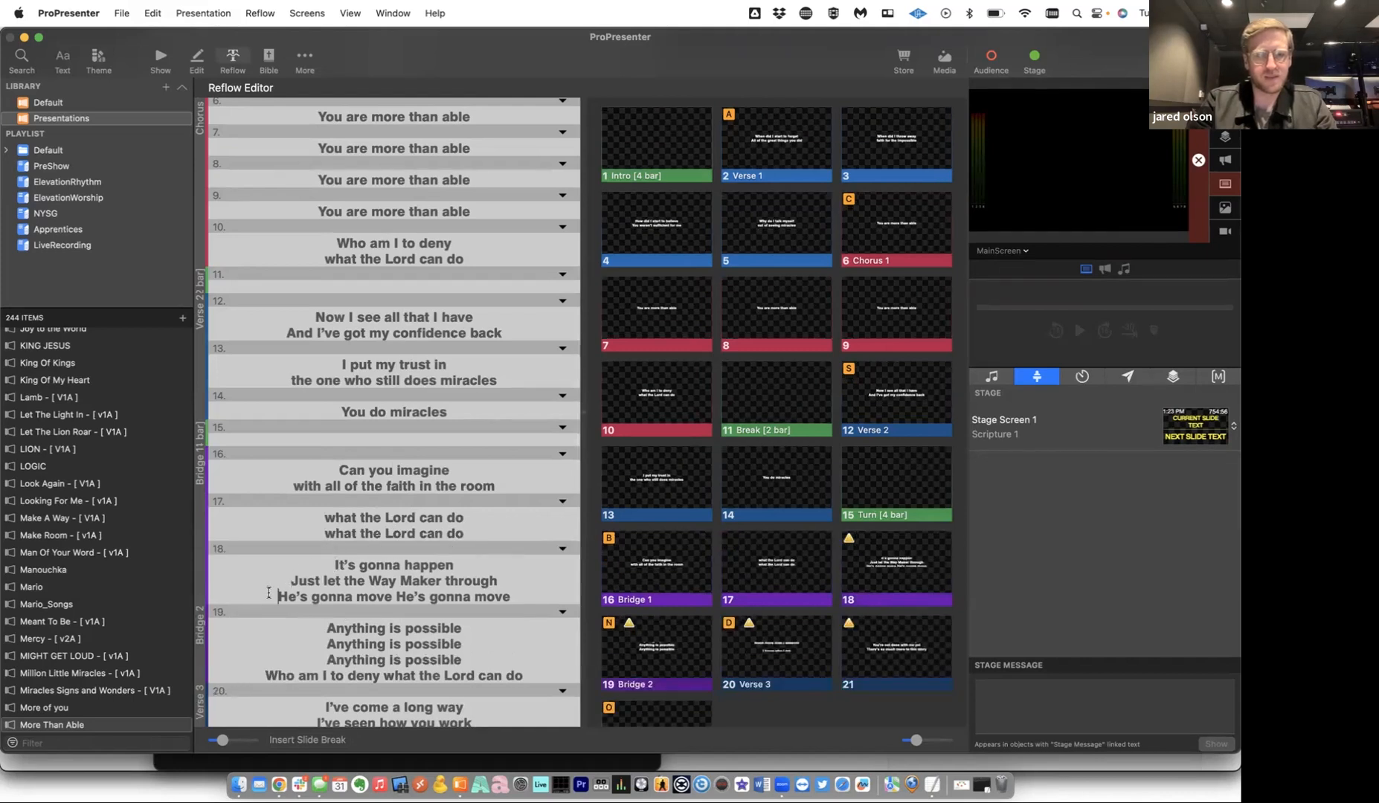
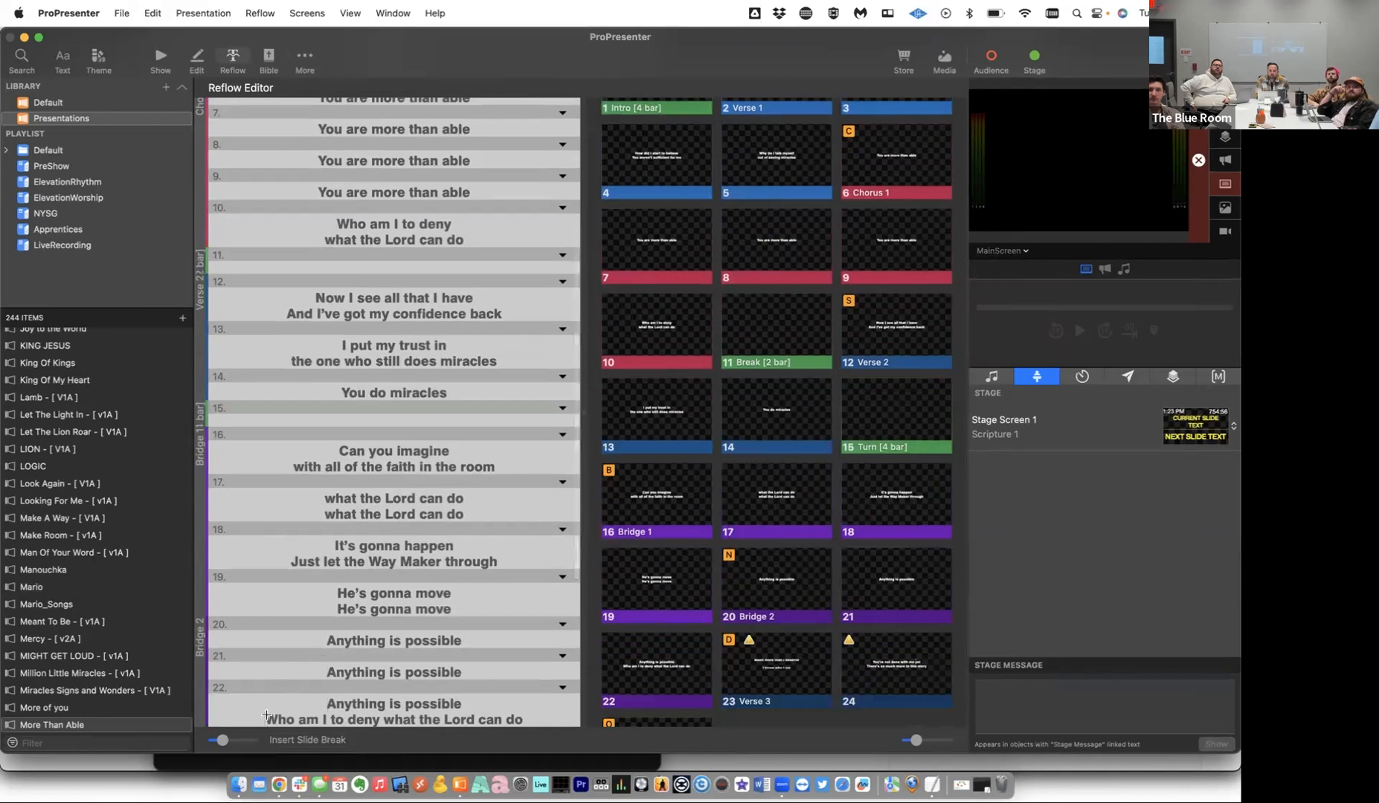
Start a new Bridge 2 slide at "Who am I to deny", with a line break before "what the Lord can do".
key("Return")
scroll(266, 716, "down", 3)
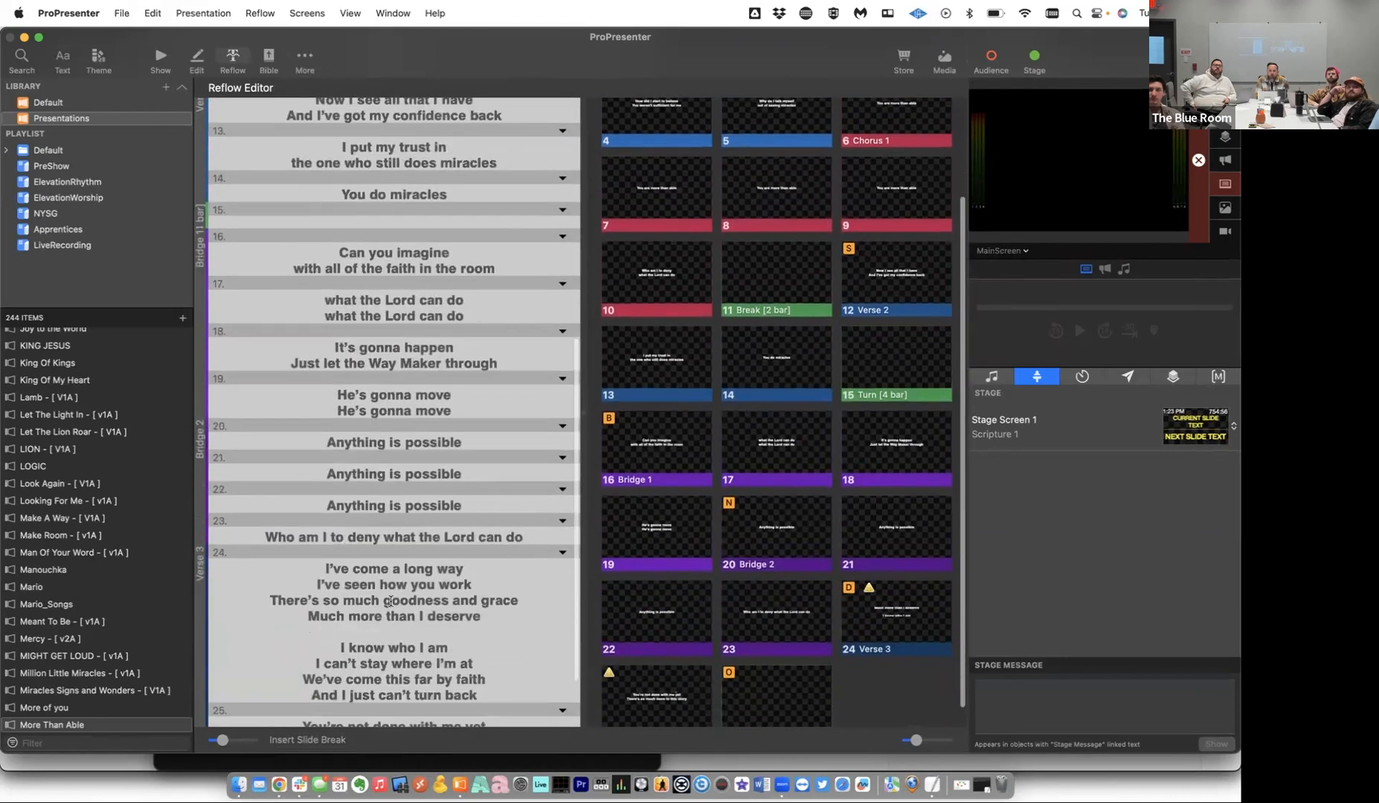
left_click(382, 536)
key("Return")
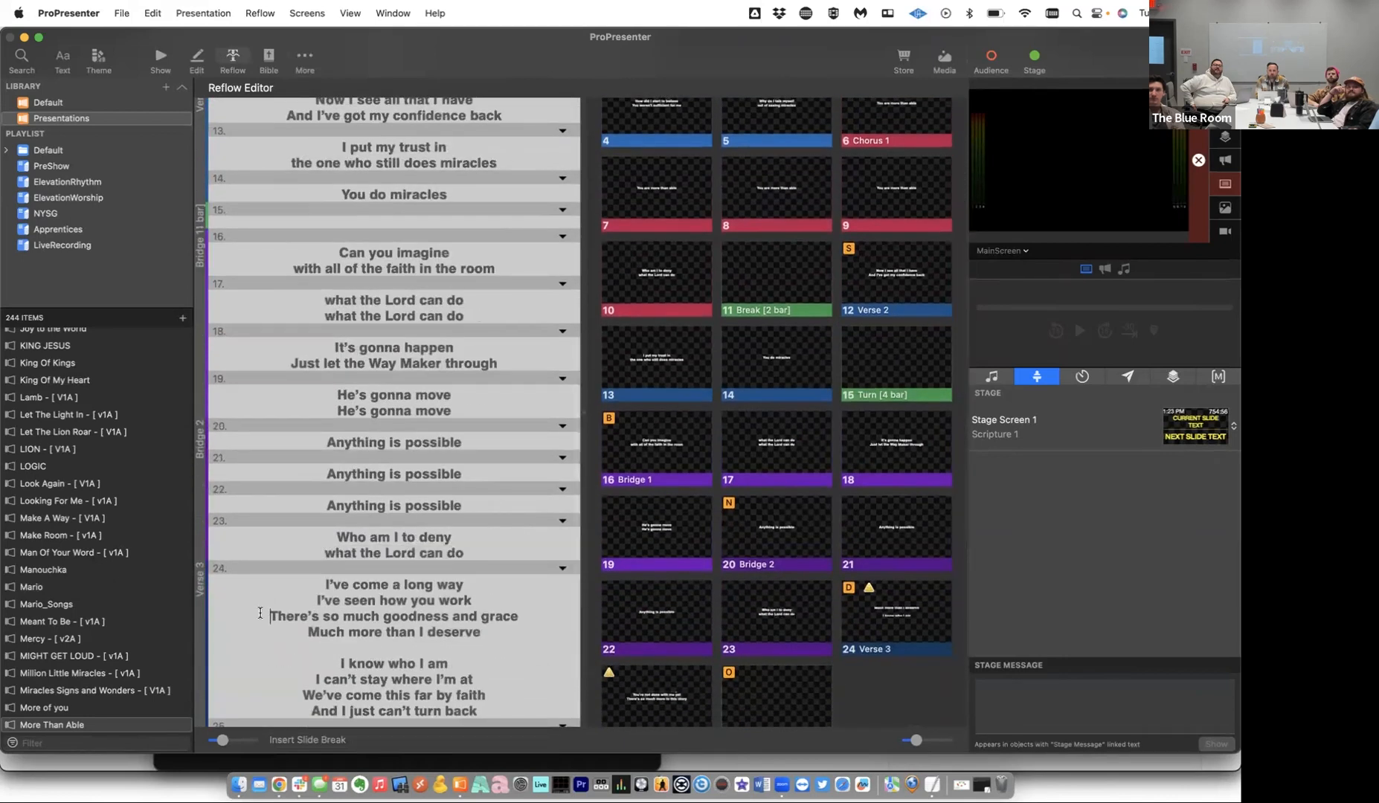
Split Verse 3 into new slides at "There's so much goodness and grace" and "I know who I am", removing the empty line between them.
key("Return")
scroll(435, 554, "down", 3)
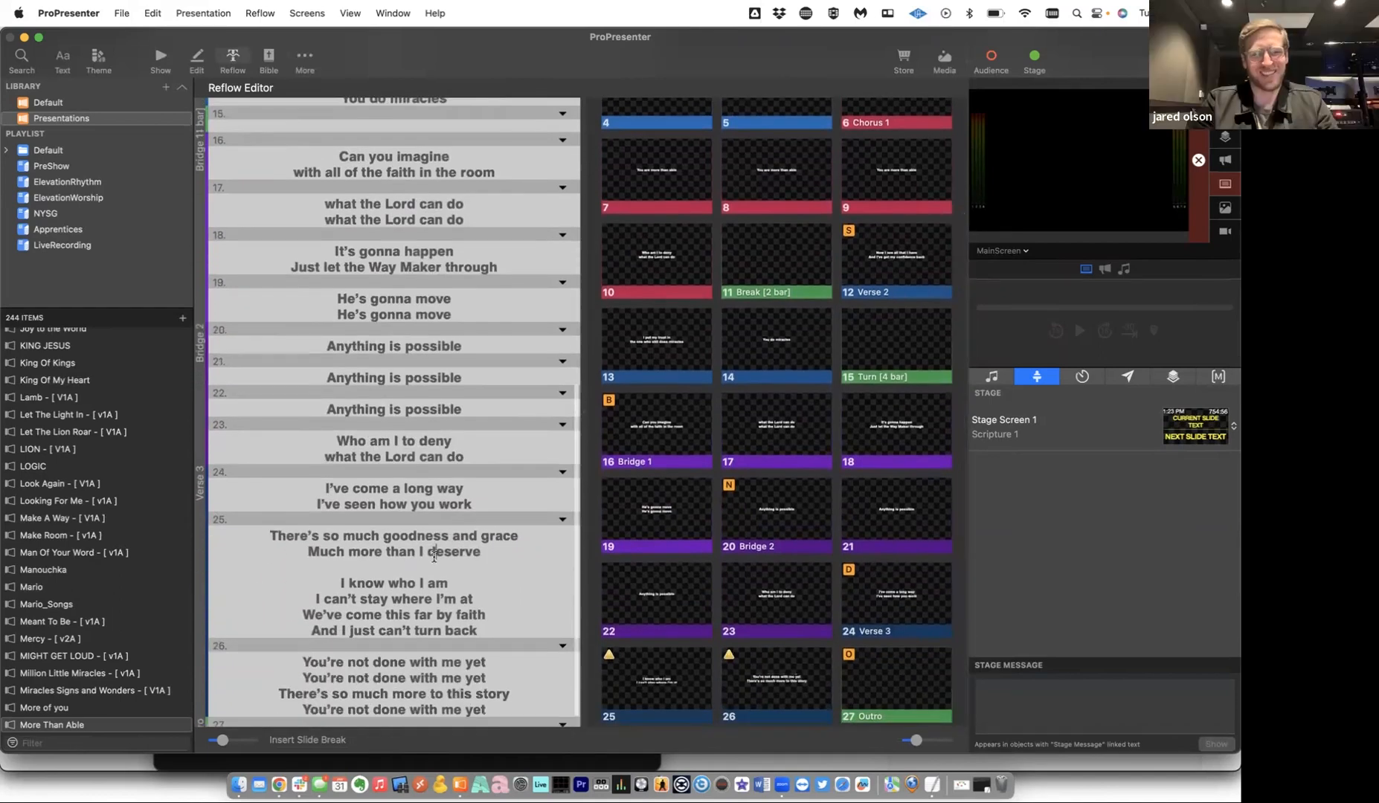
left_click(395, 568)
key("BackSpace")
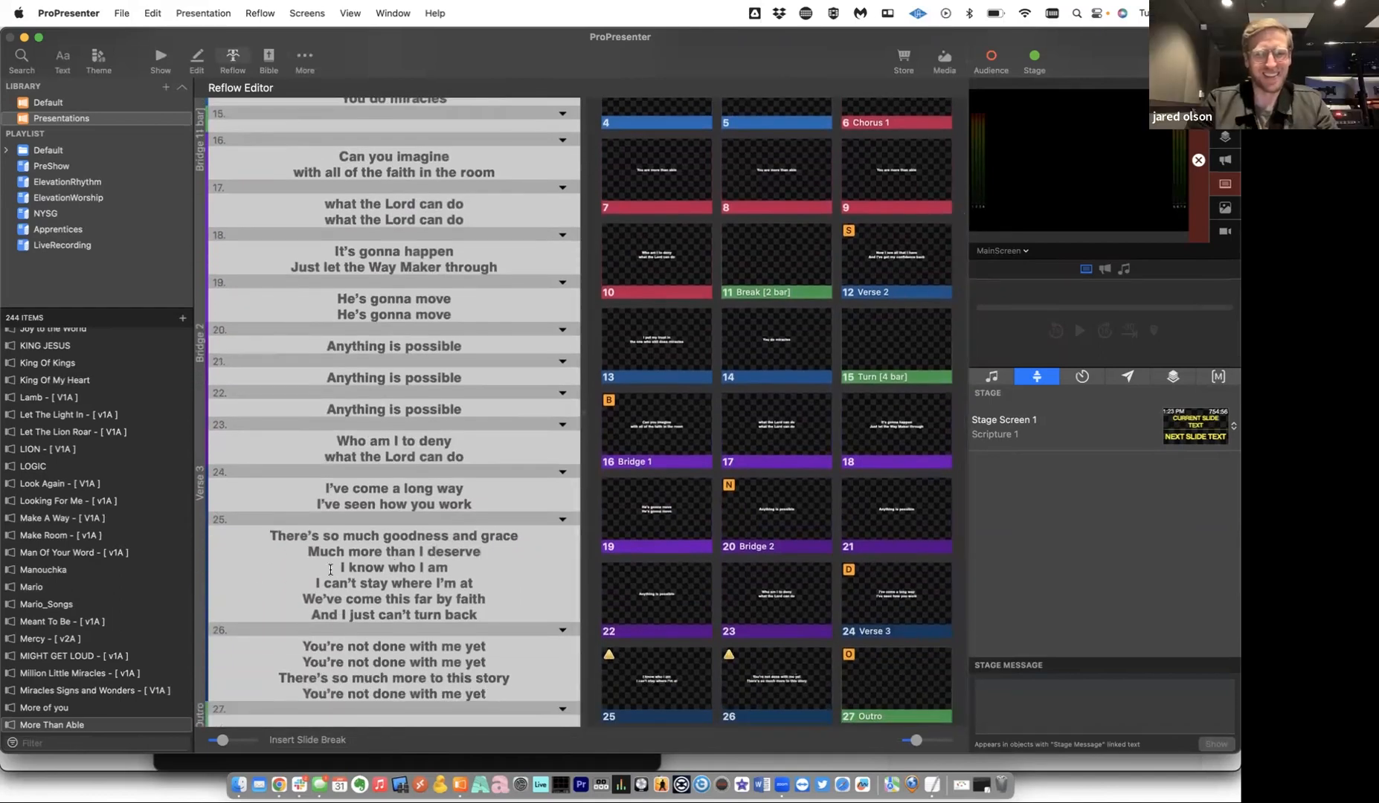
key("Return")
Split the rest of Verse 3 into new slides at "We've come this far by faith" and "There's so much more to this story".
scroll(305, 640, "down", 2)
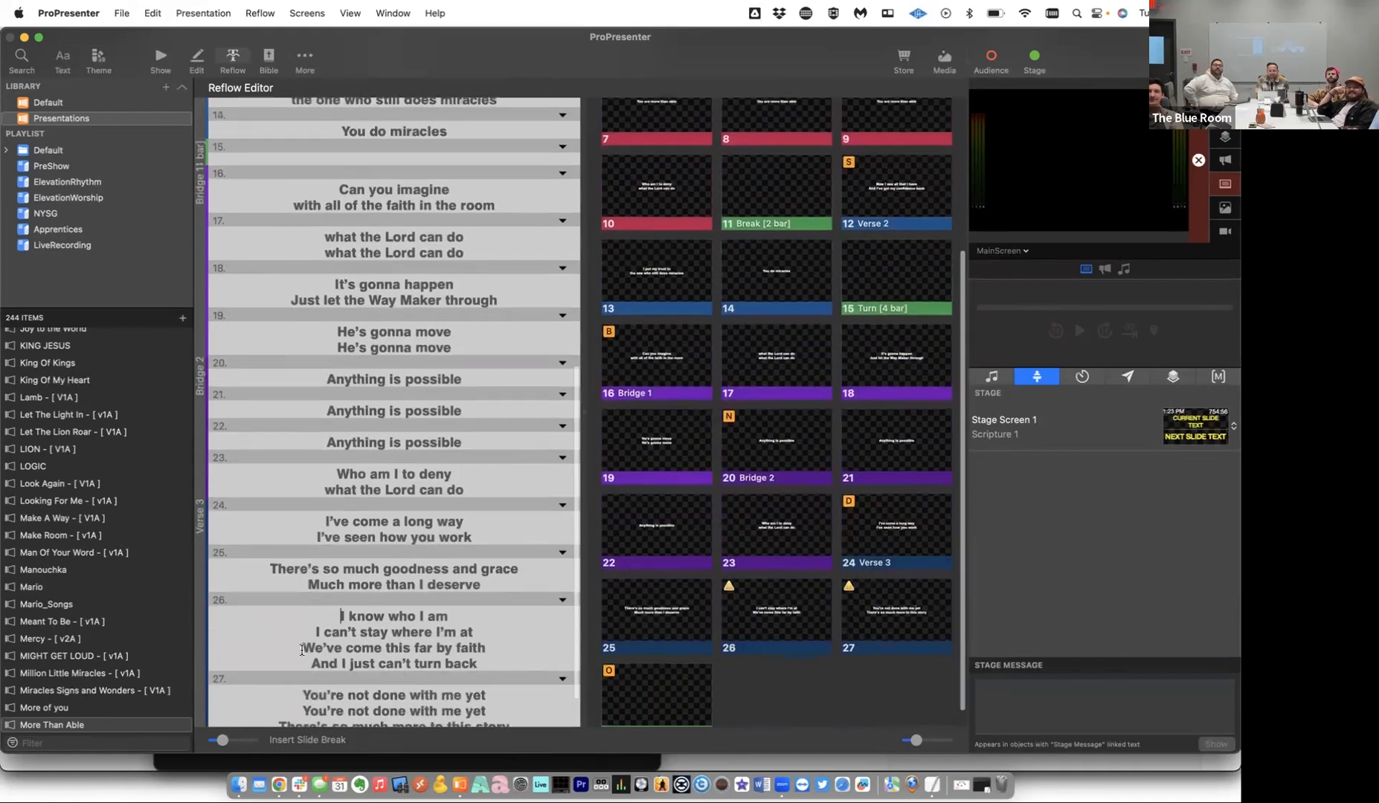
left_click(303, 652)
key("Return")
scroll(302, 658, "down", 2)
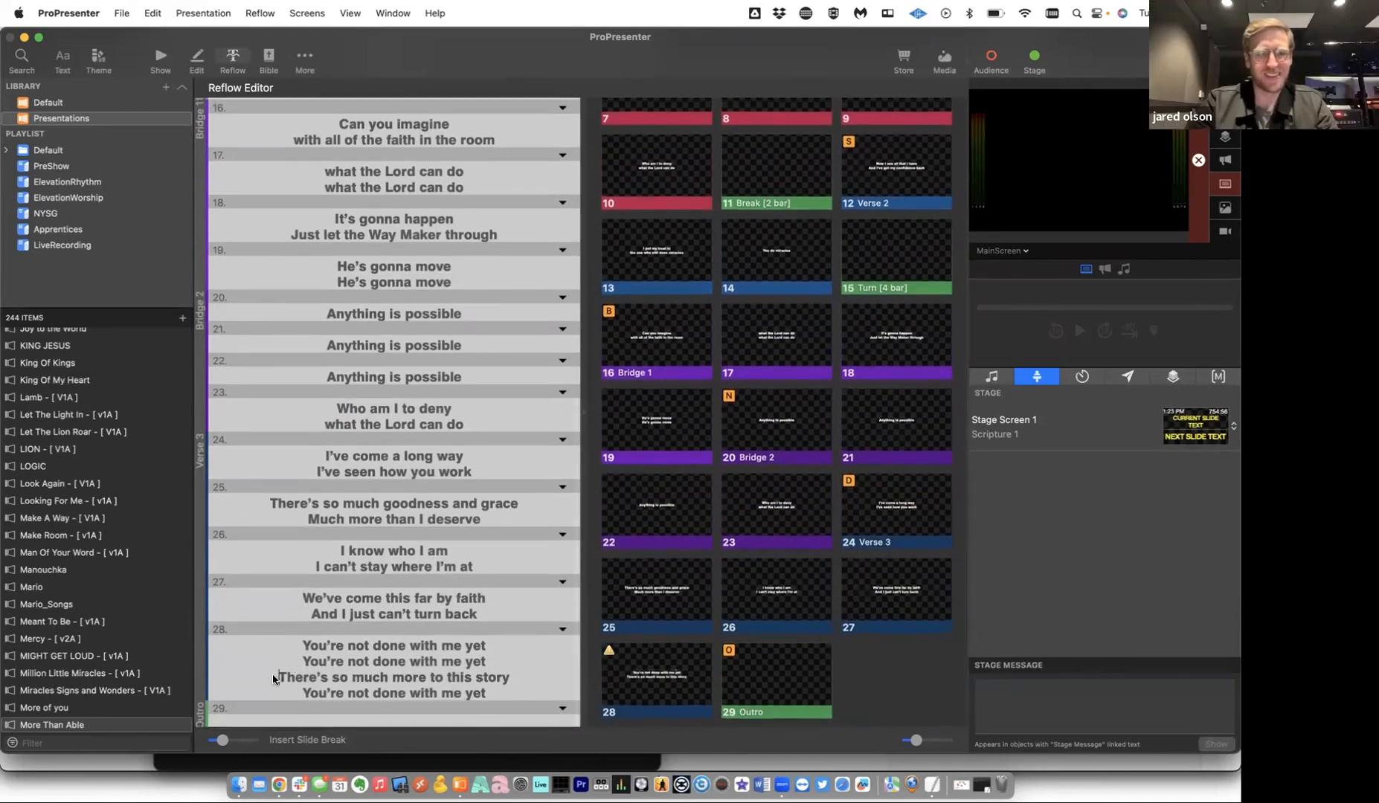
key("Return")
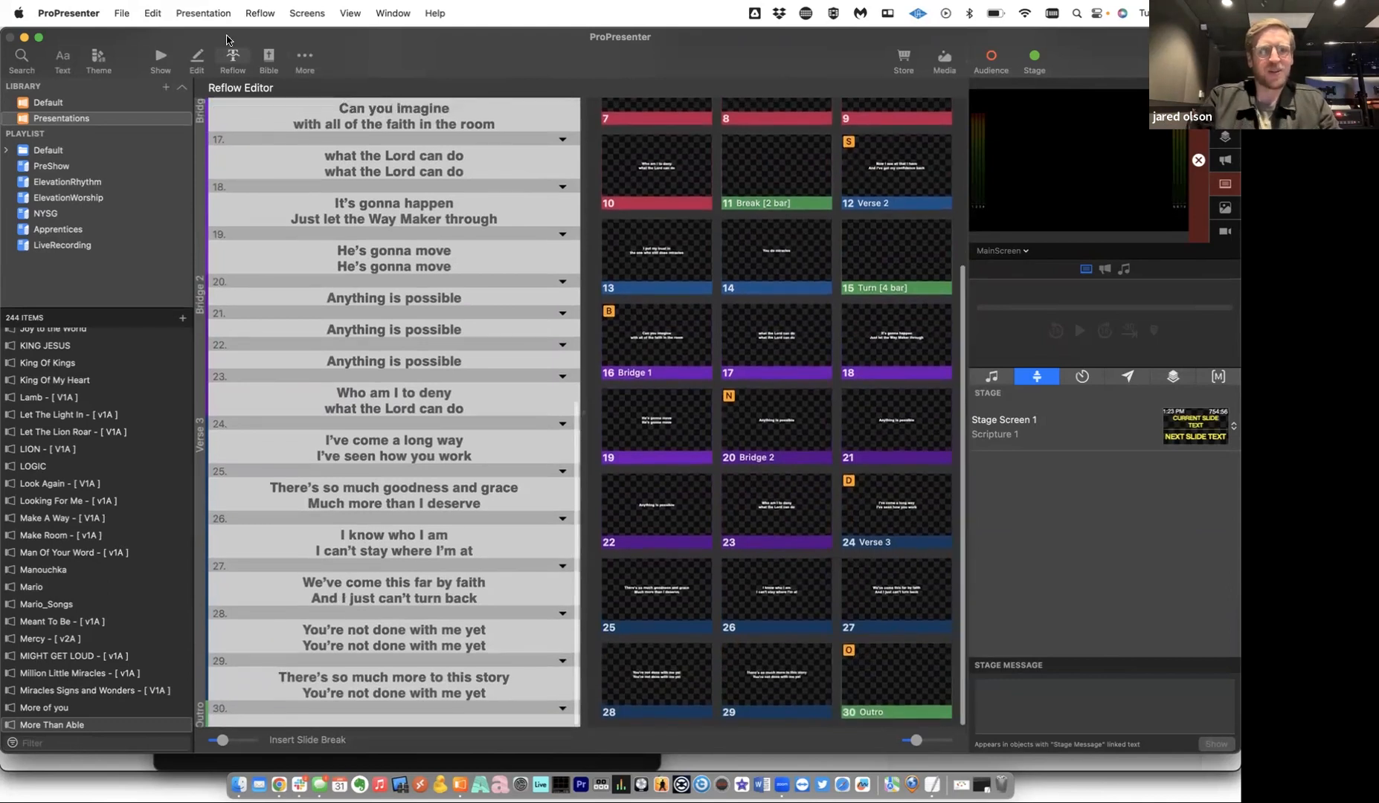
Leave the reflow editor, look over all the slides, and create a new arrangement named V1A.
left_click(161, 60)
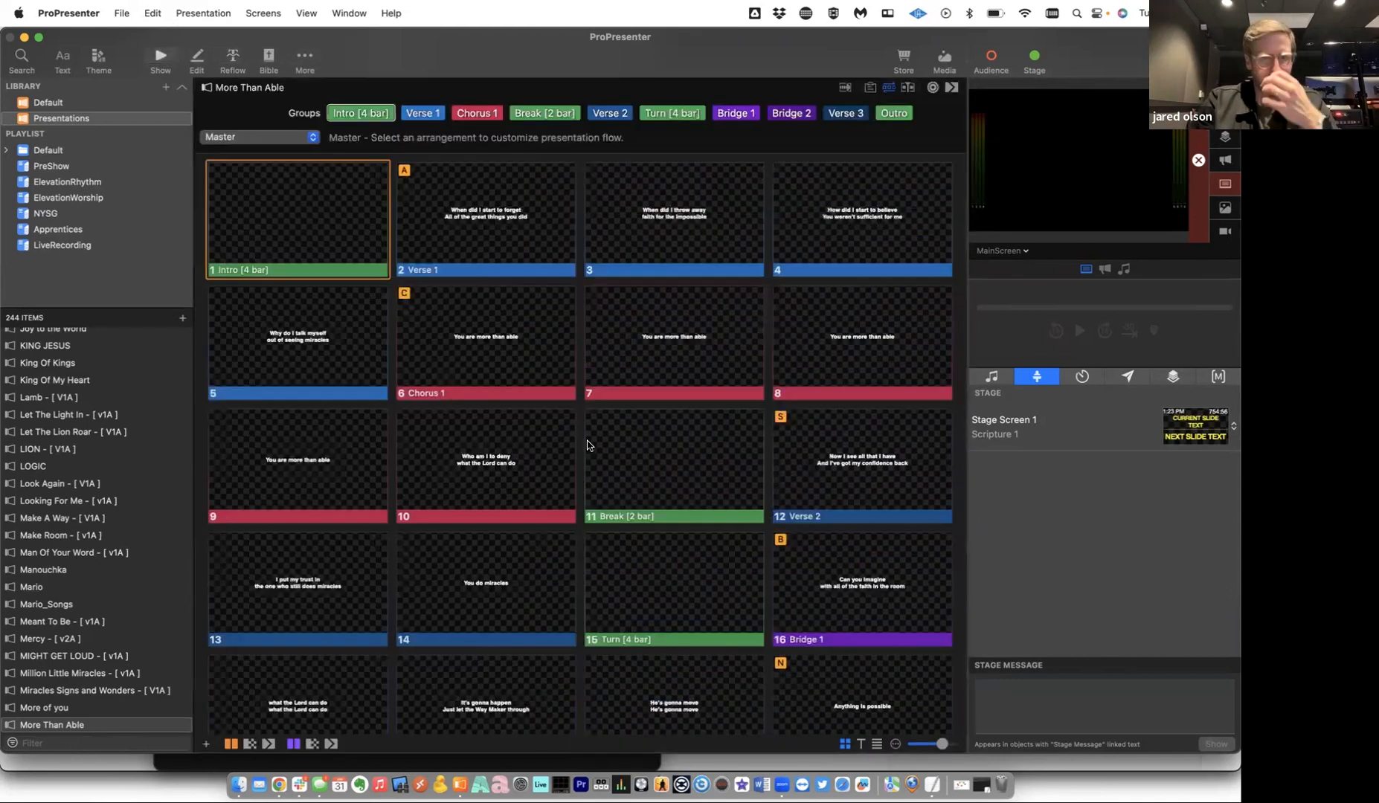
scroll(509, 324, "down", 3)
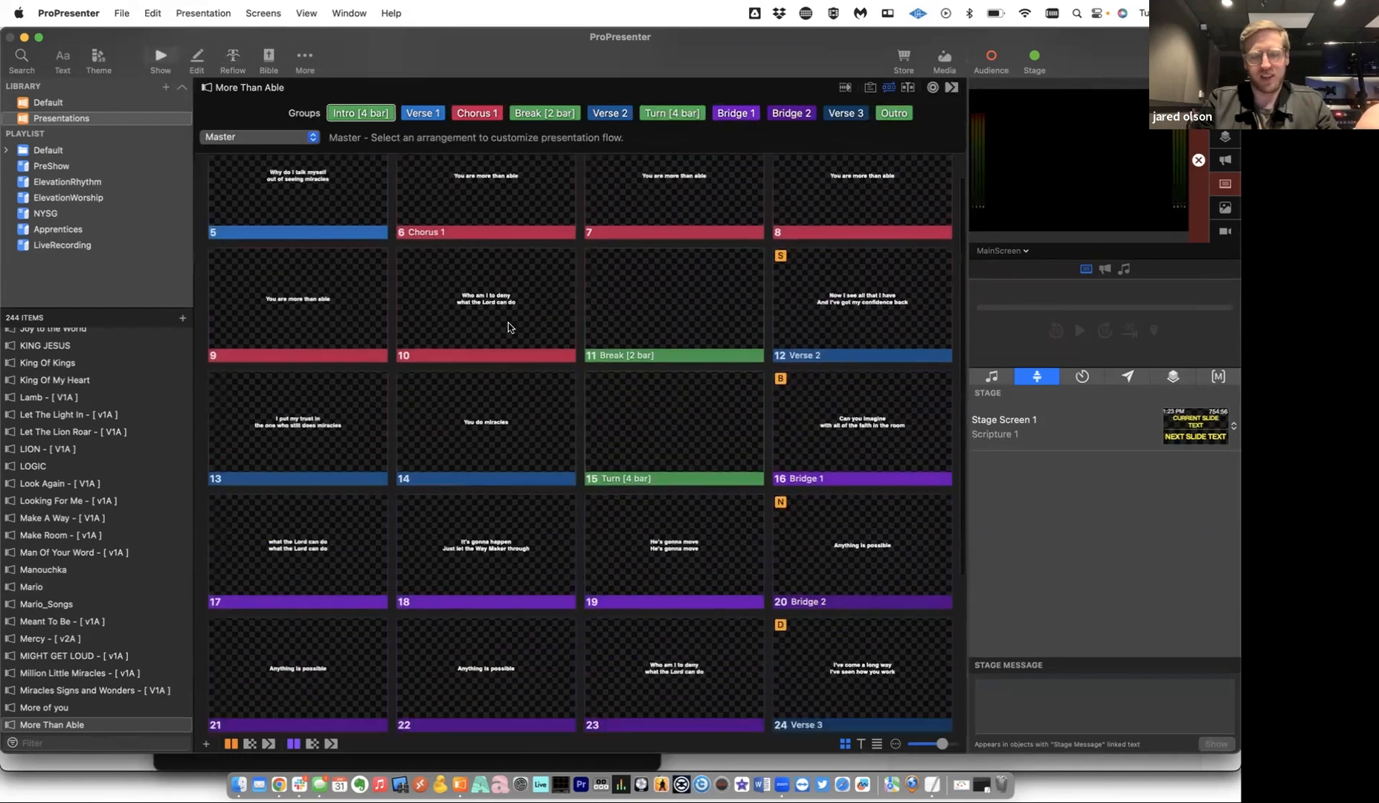
scroll(509, 328, "down", 6)
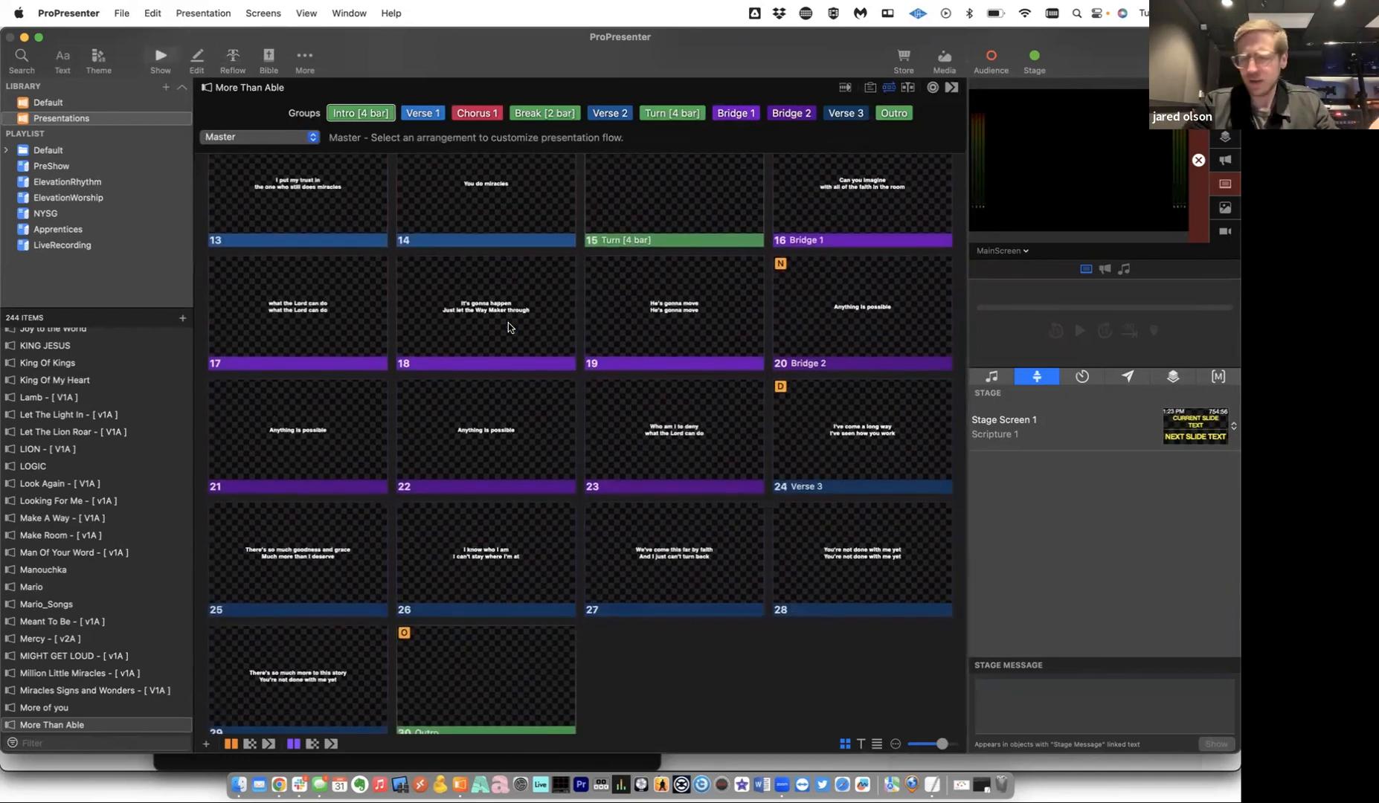
scroll(487, 437, "up", 9)
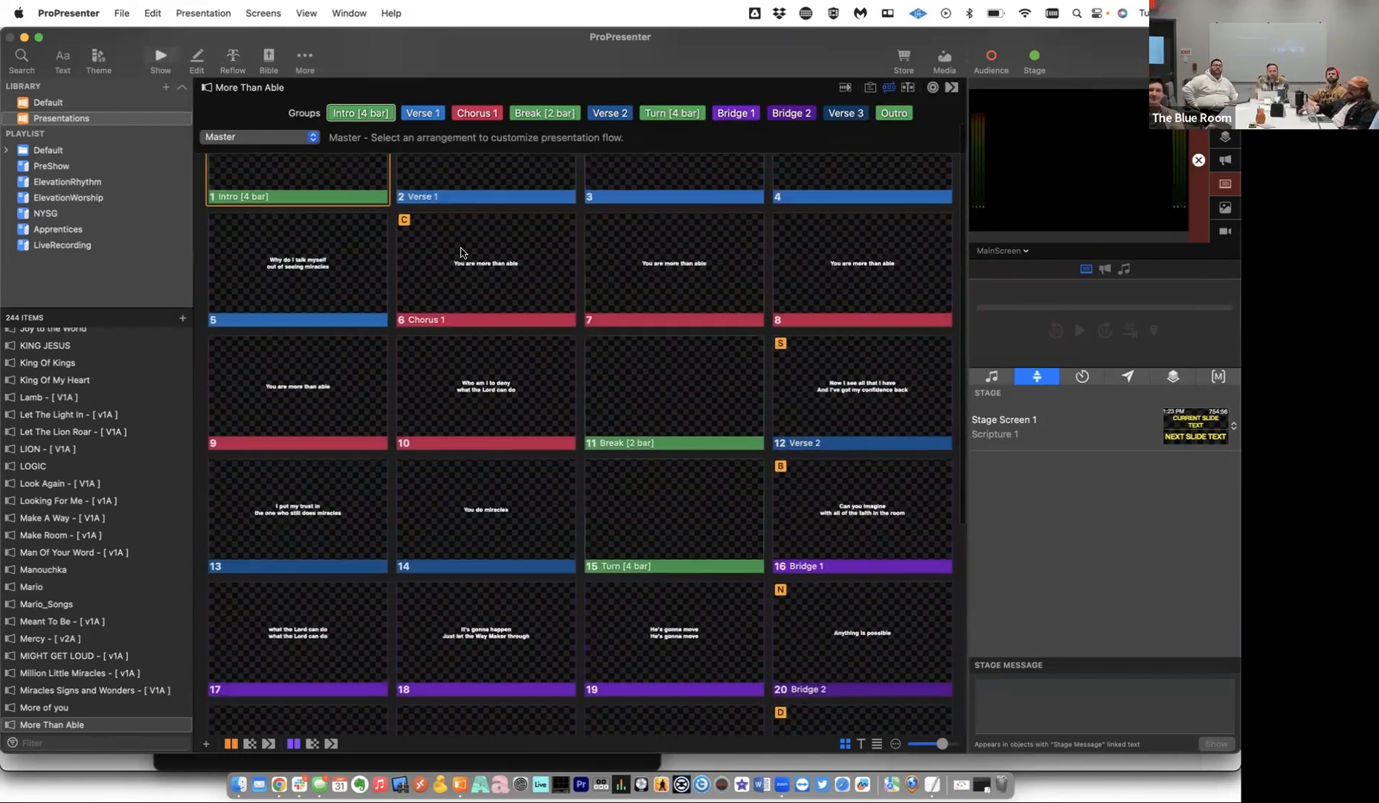
scroll(456, 246, "up", 2)
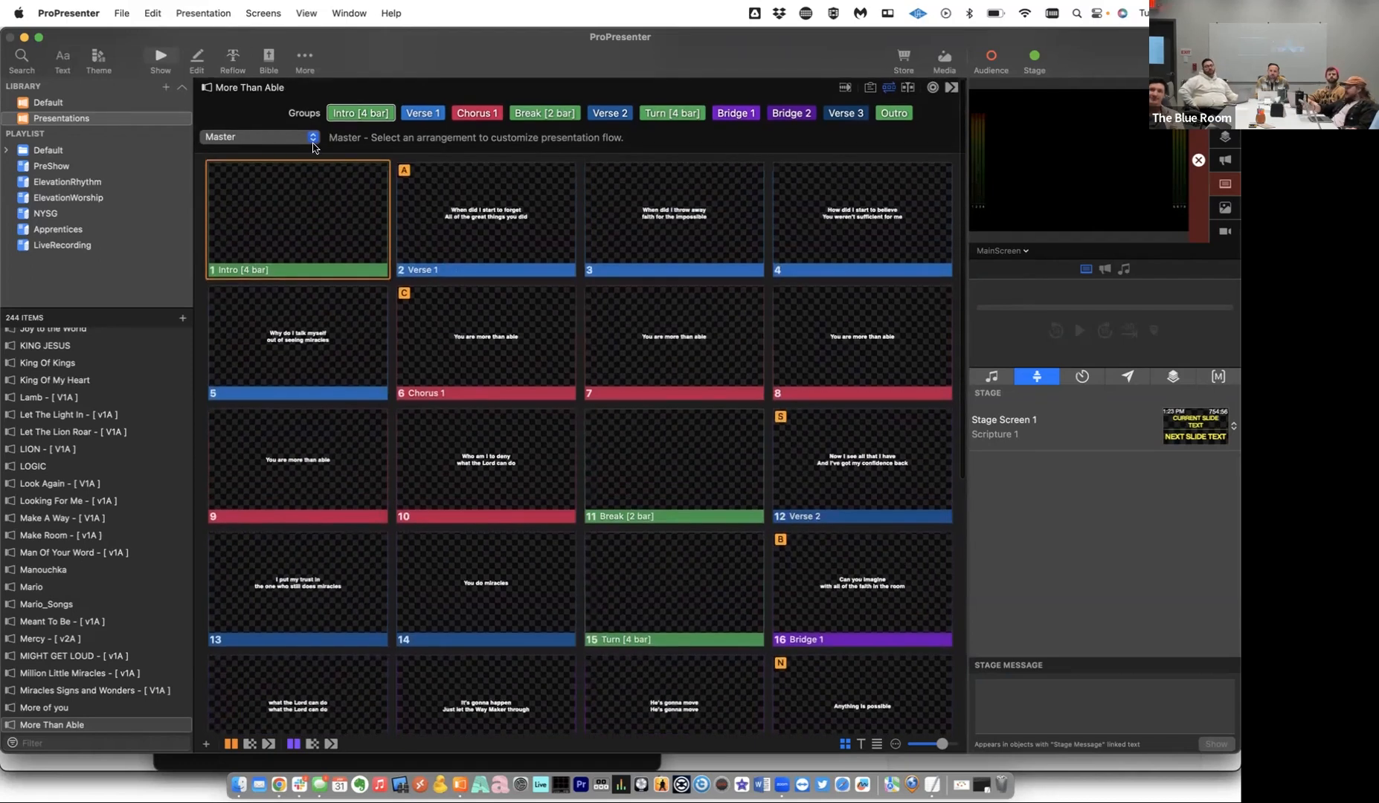
left_click(300, 141)
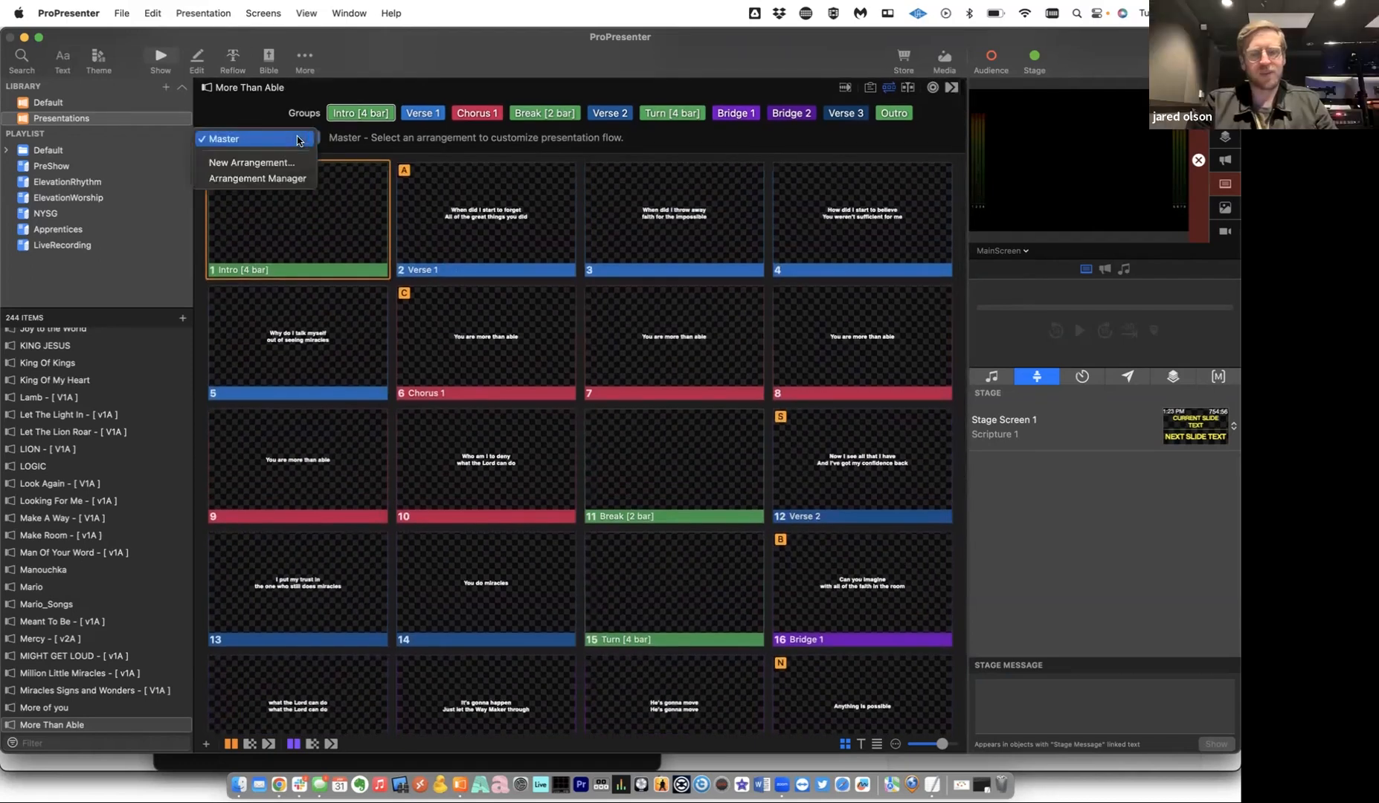
left_click(249, 164)
type("V1A")
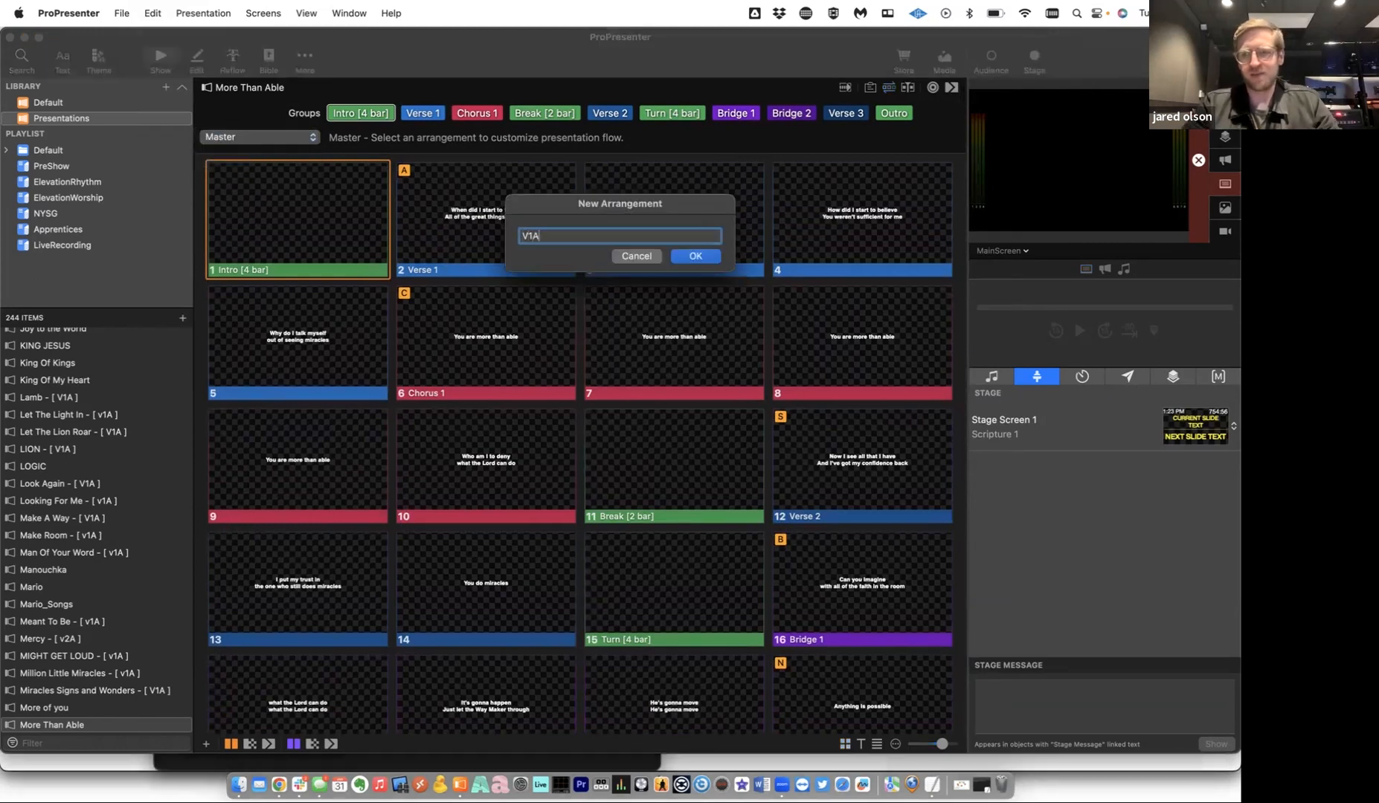
key("Return")
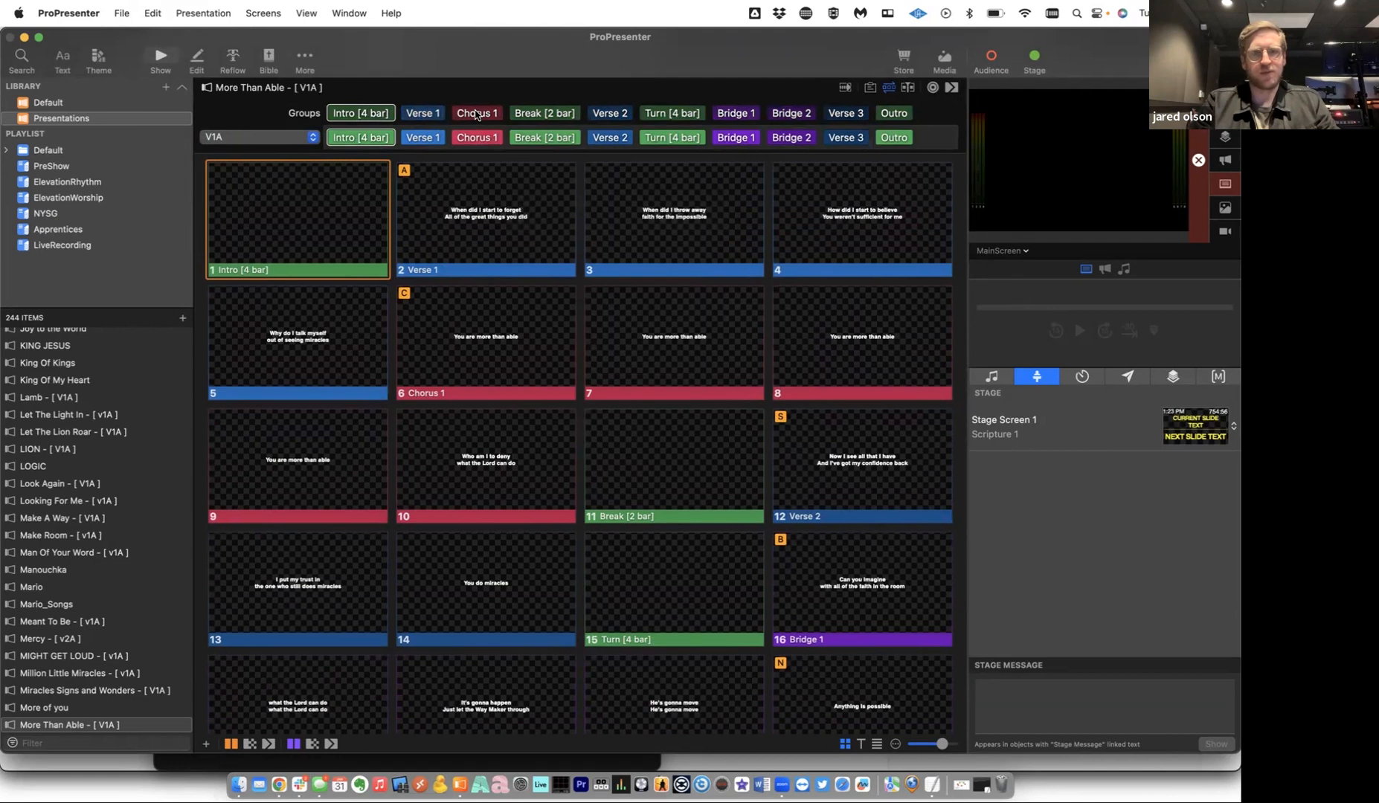
In the arrangement, add Chorus 1 twice after Verse 2 and twice after Bridge 2, followed by Turn [4 bar] before Verse 3.
left_click_drag(474, 113, 637, 143)
left_click_drag(480, 114, 712, 145)
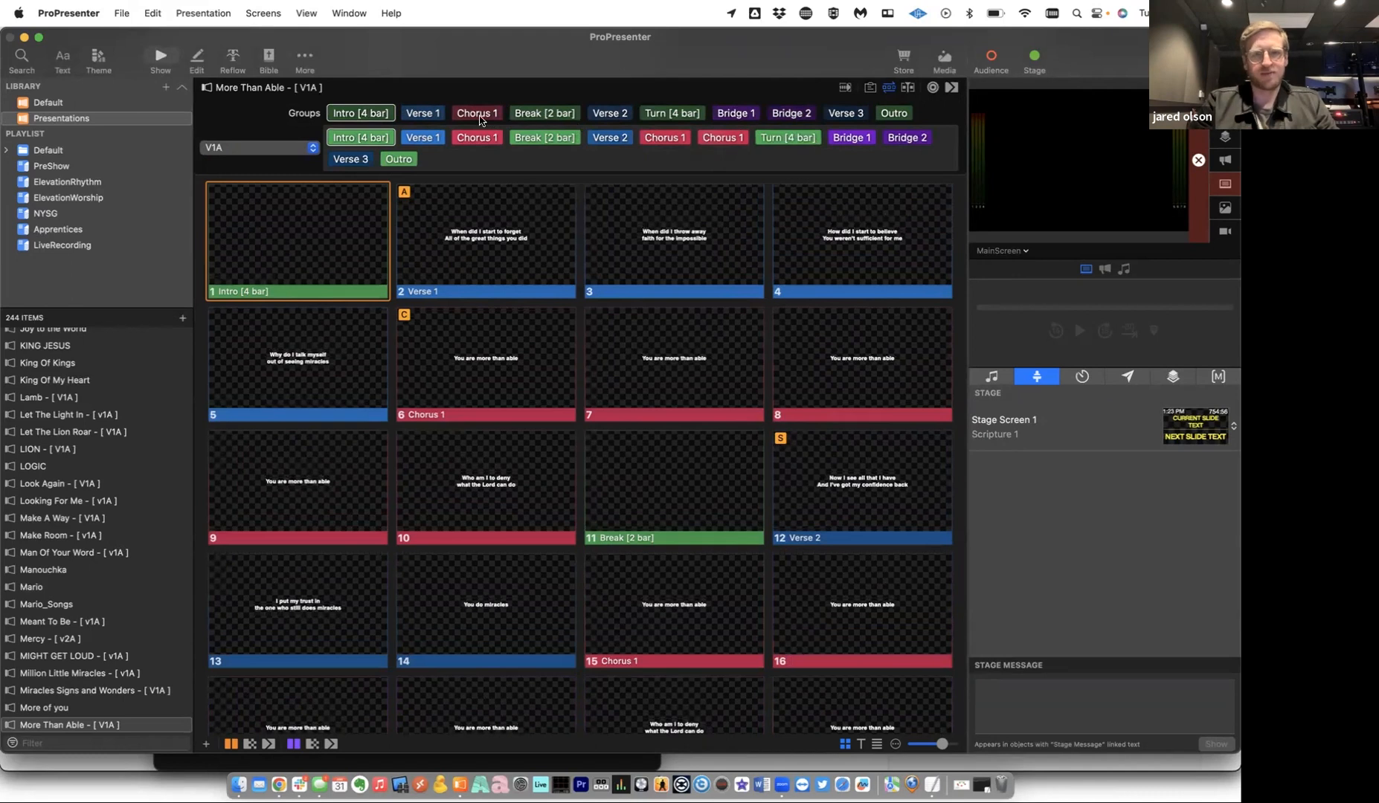
left_click_drag(479, 119, 391, 165)
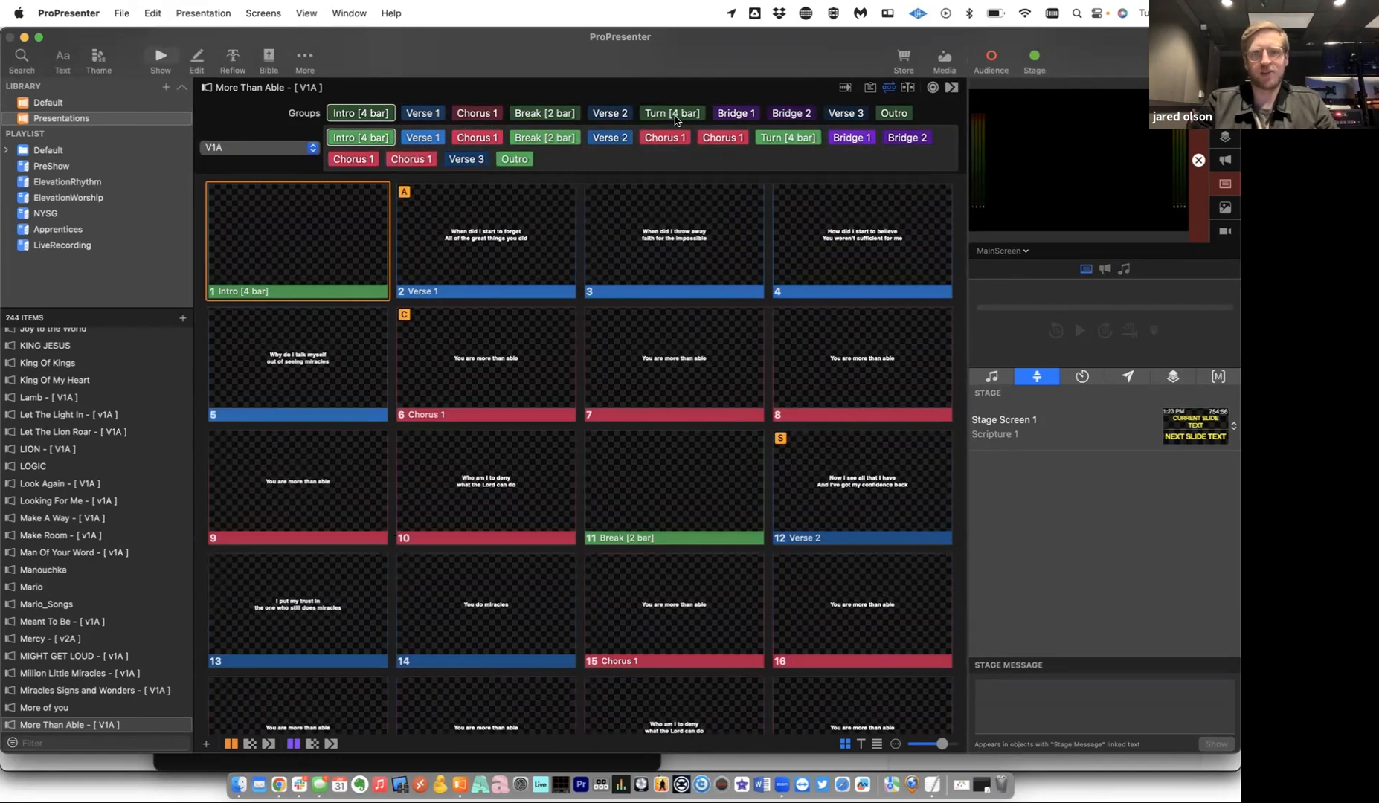
left_click_drag(674, 116, 451, 166)
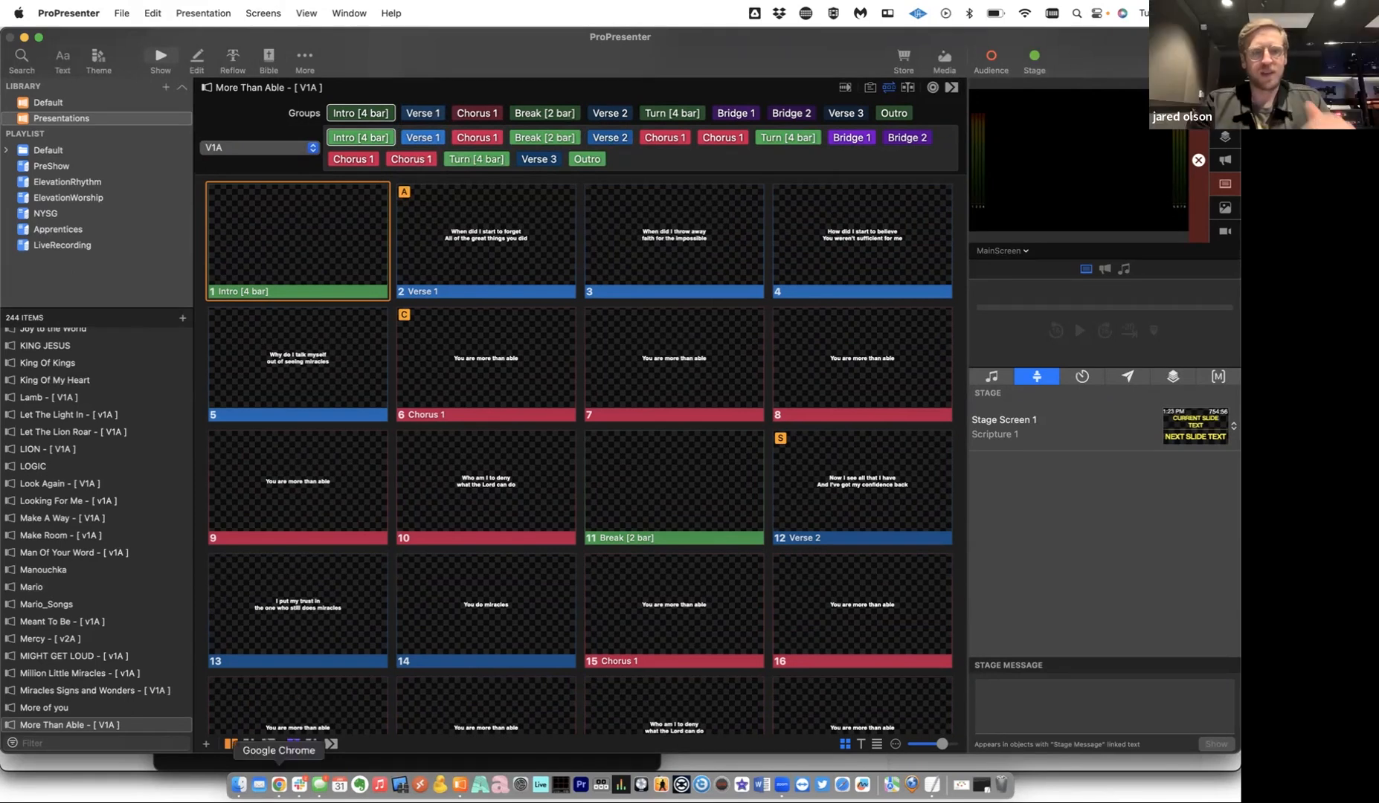
Switch to the February 5, 2023 Planning Center plan in Chrome and load MTA_v7A.m4a in its audio player.
left_click(281, 781)
left_click(193, 44)
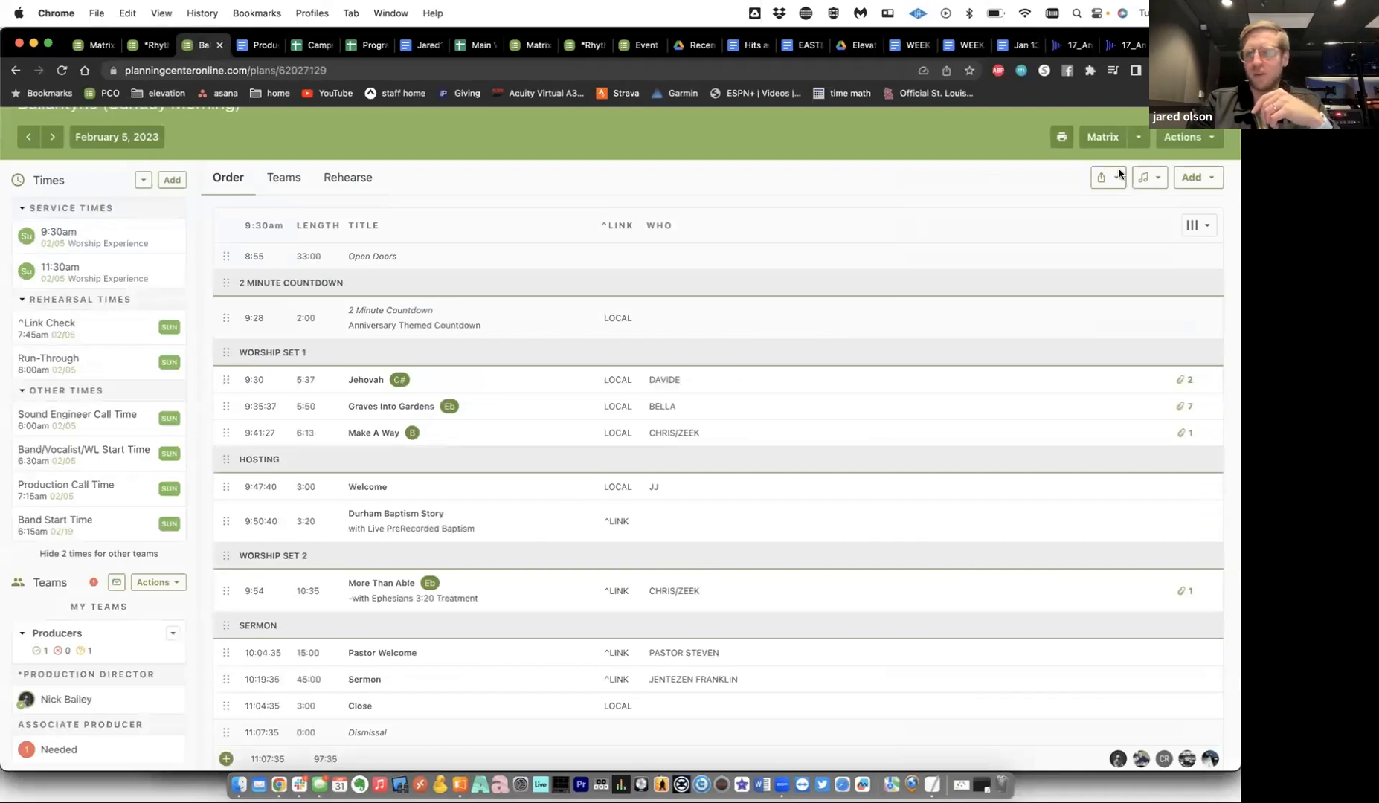
left_click(1147, 178)
left_click(1136, 208)
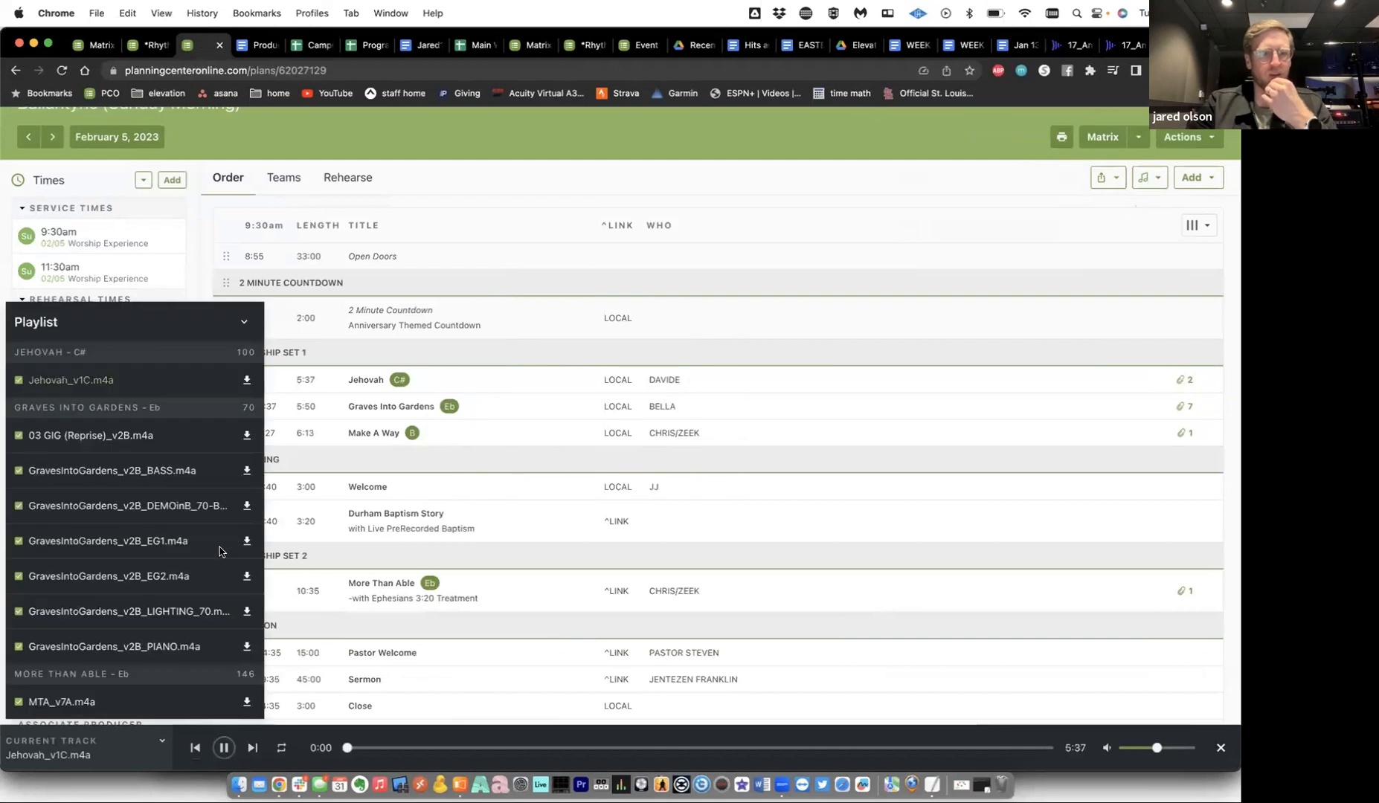
scroll(221, 552, "down", 2)
left_click(65, 703)
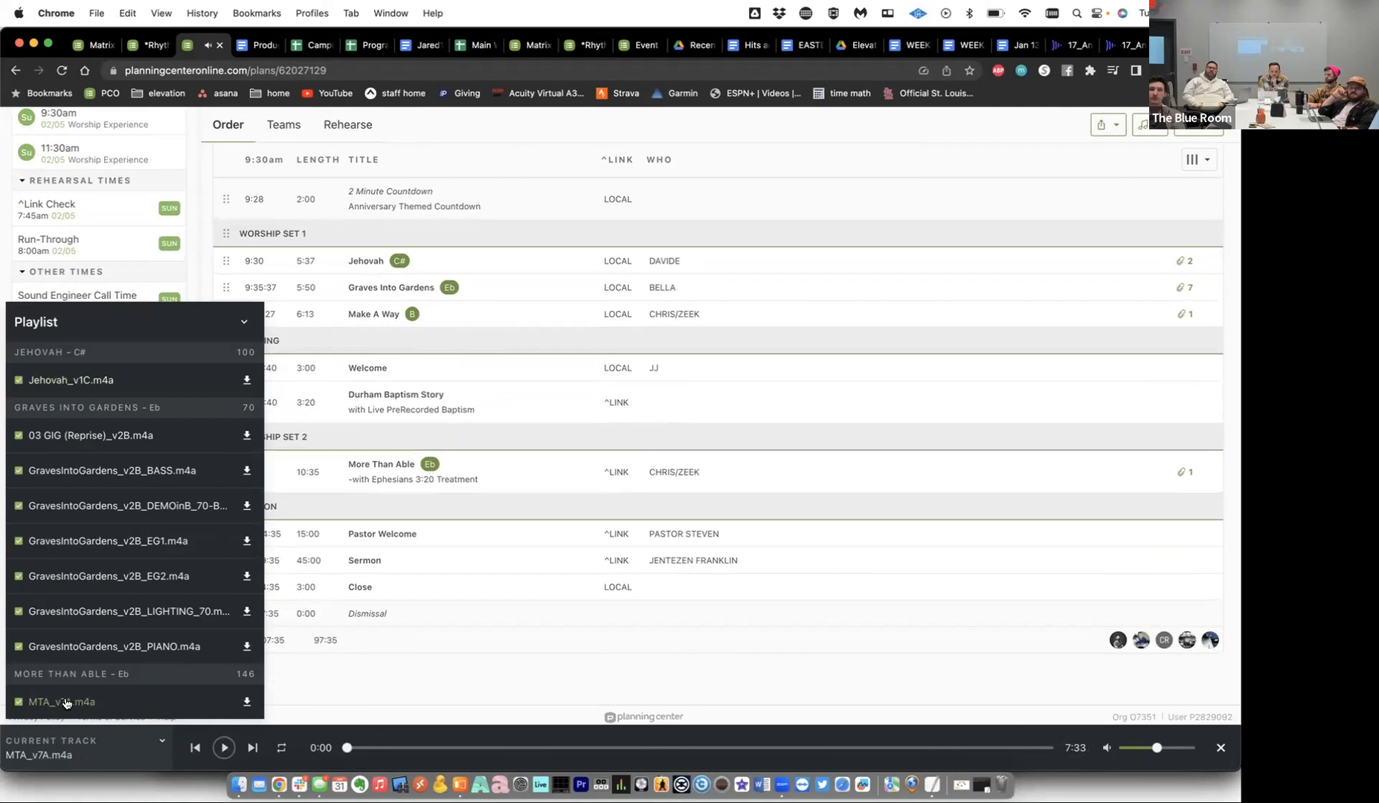
Play the start of the MTA_v7A.m4a track, pause it, and rewind it to 0:00.
left_click(224, 748)
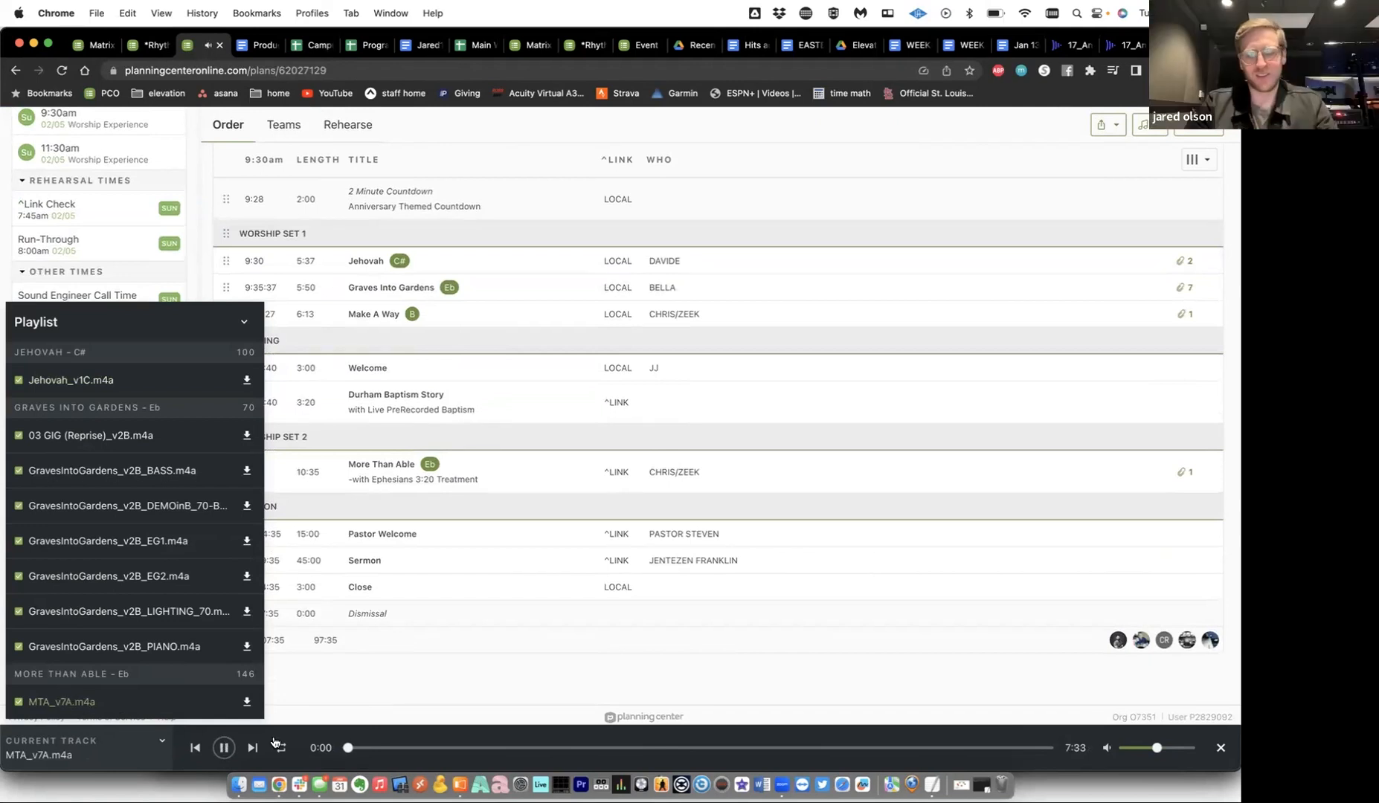
left_click(224, 747)
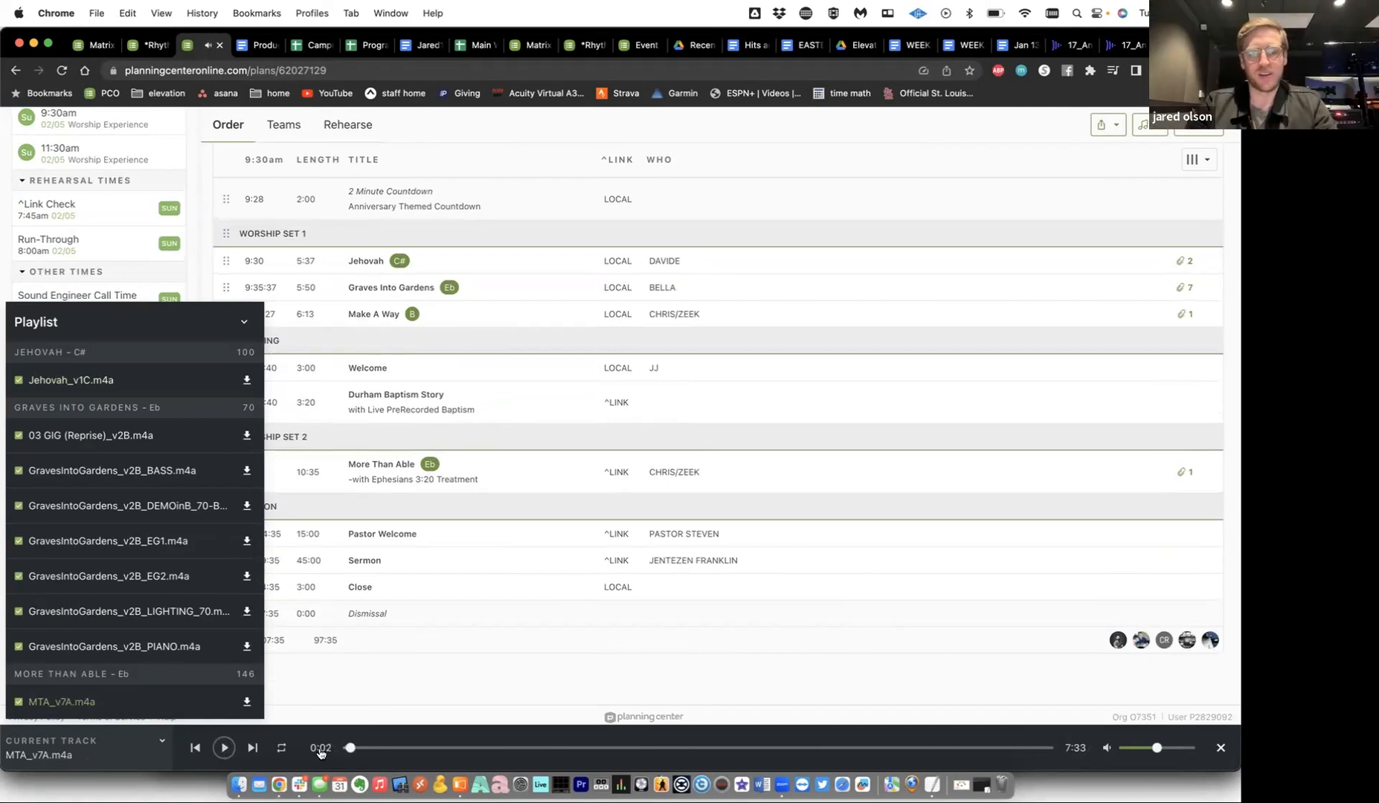
left_click_drag(350, 750, 314, 746)
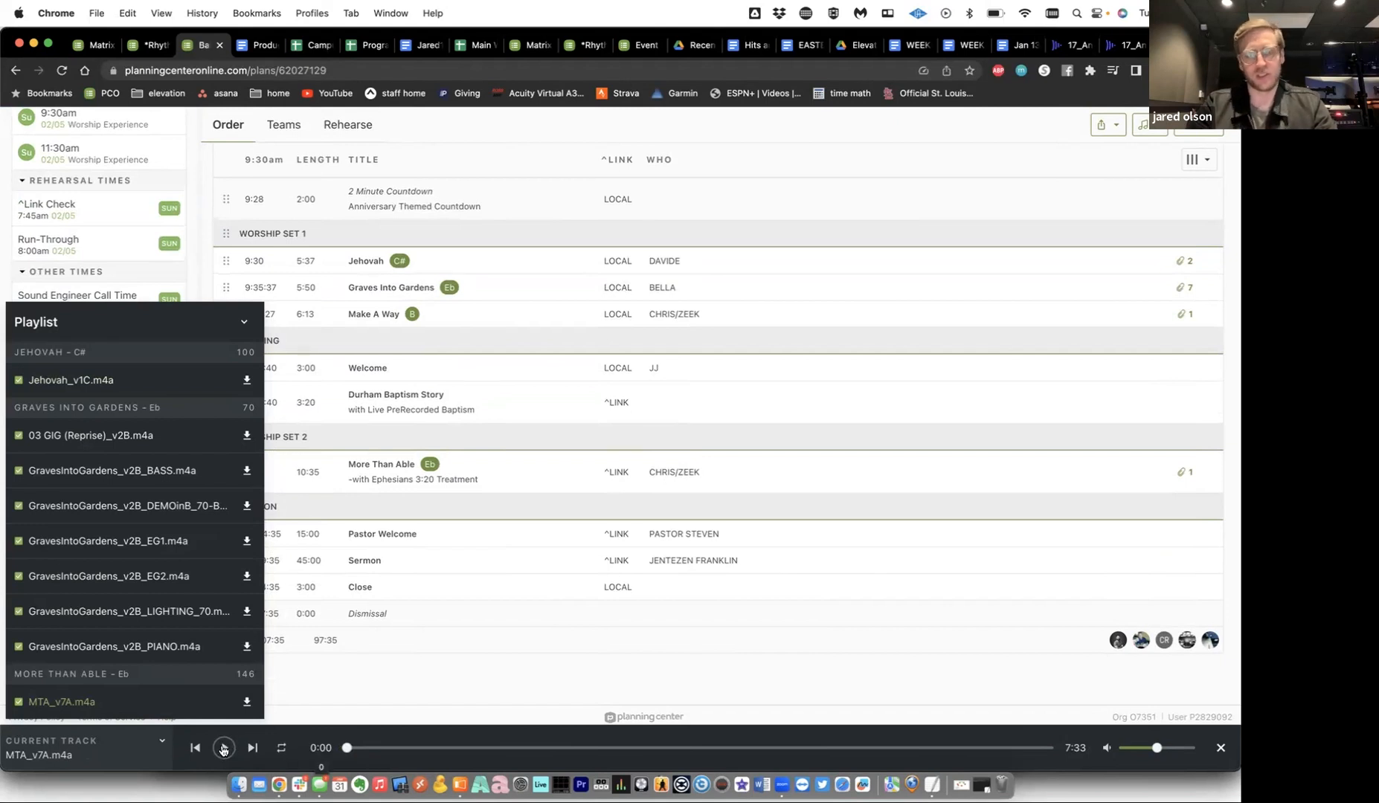
Switch back to ProPresenter, select the Master arrangement, and change the first slide's group to Intro [8 bar].
key("super+Tab")
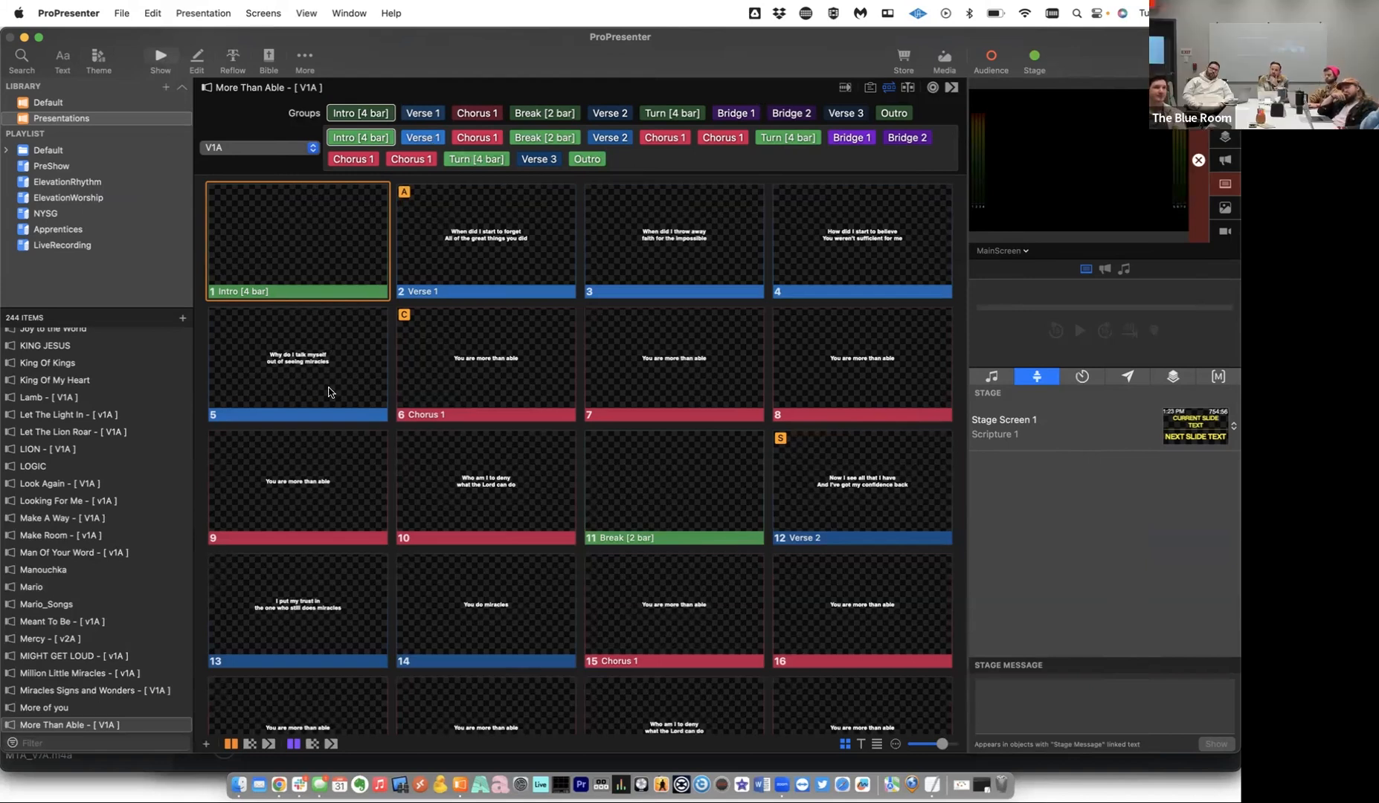
left_click(233, 60)
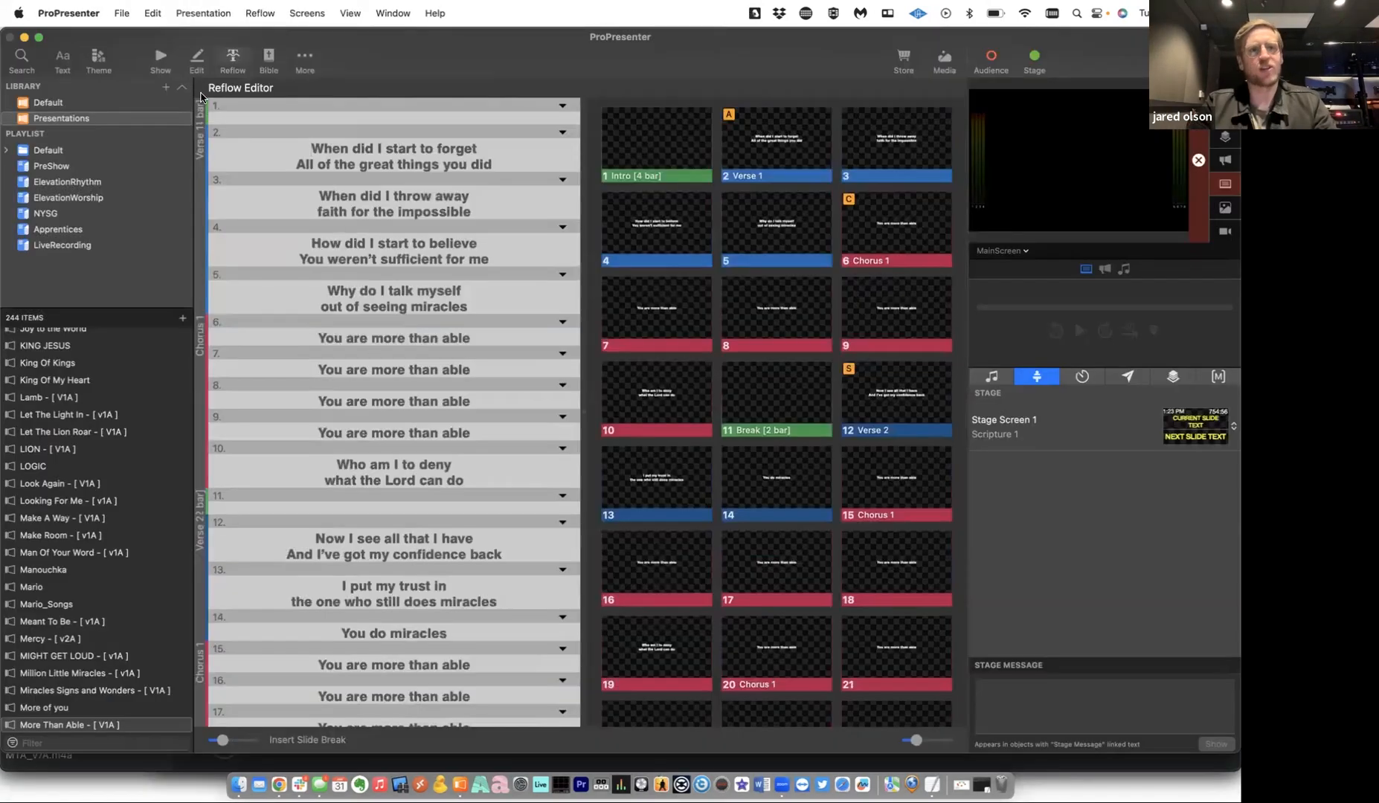
left_click(160, 58)
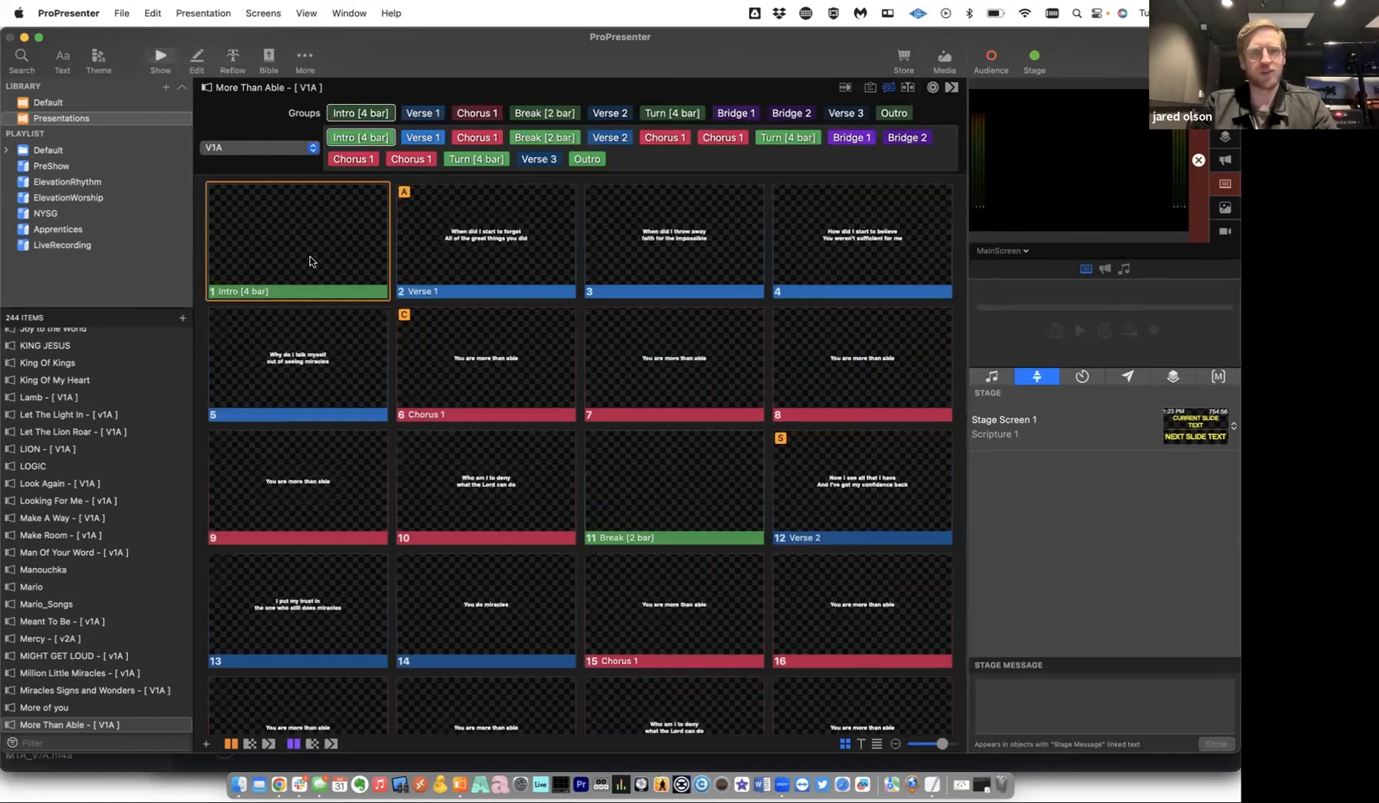
left_click(282, 145)
left_click(281, 125)
right_click(330, 228)
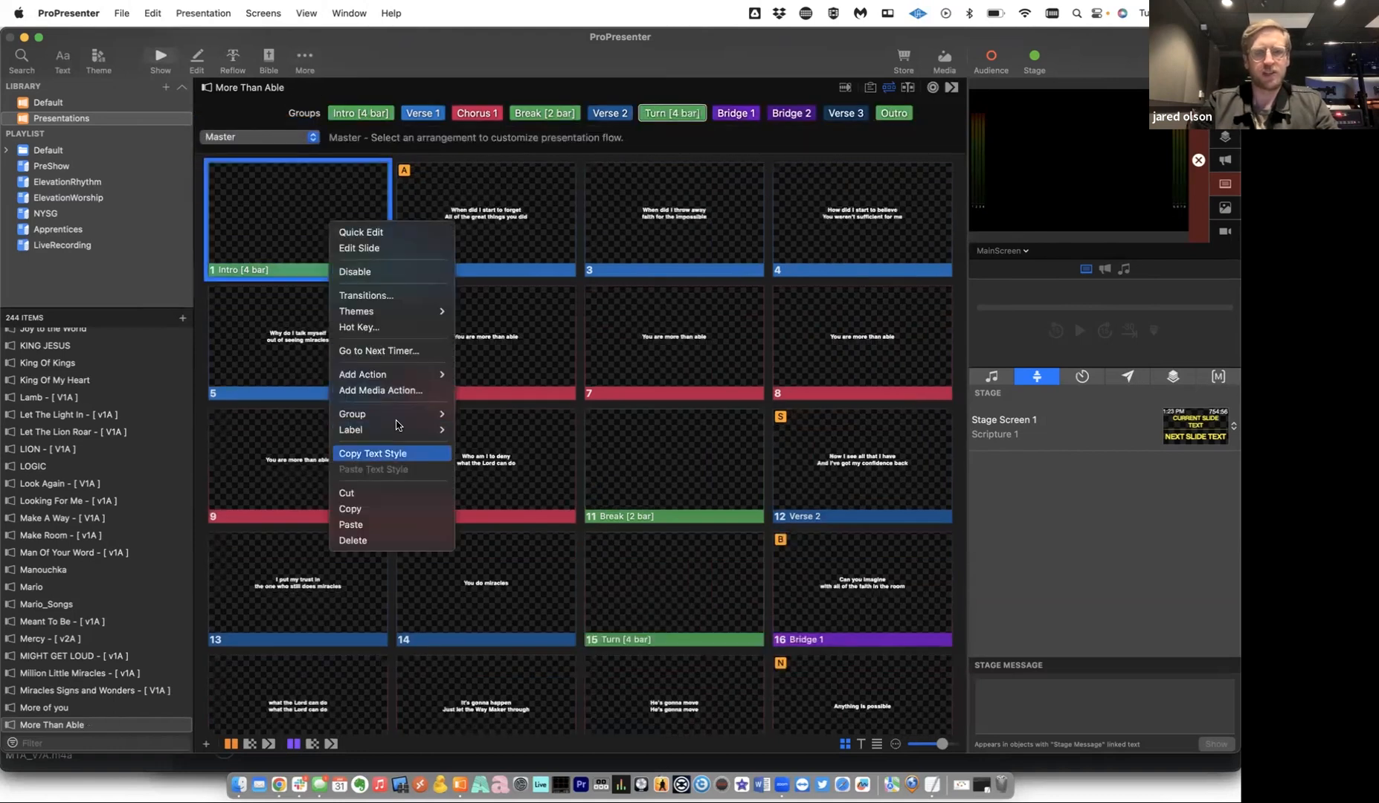
mouse_move(395, 415)
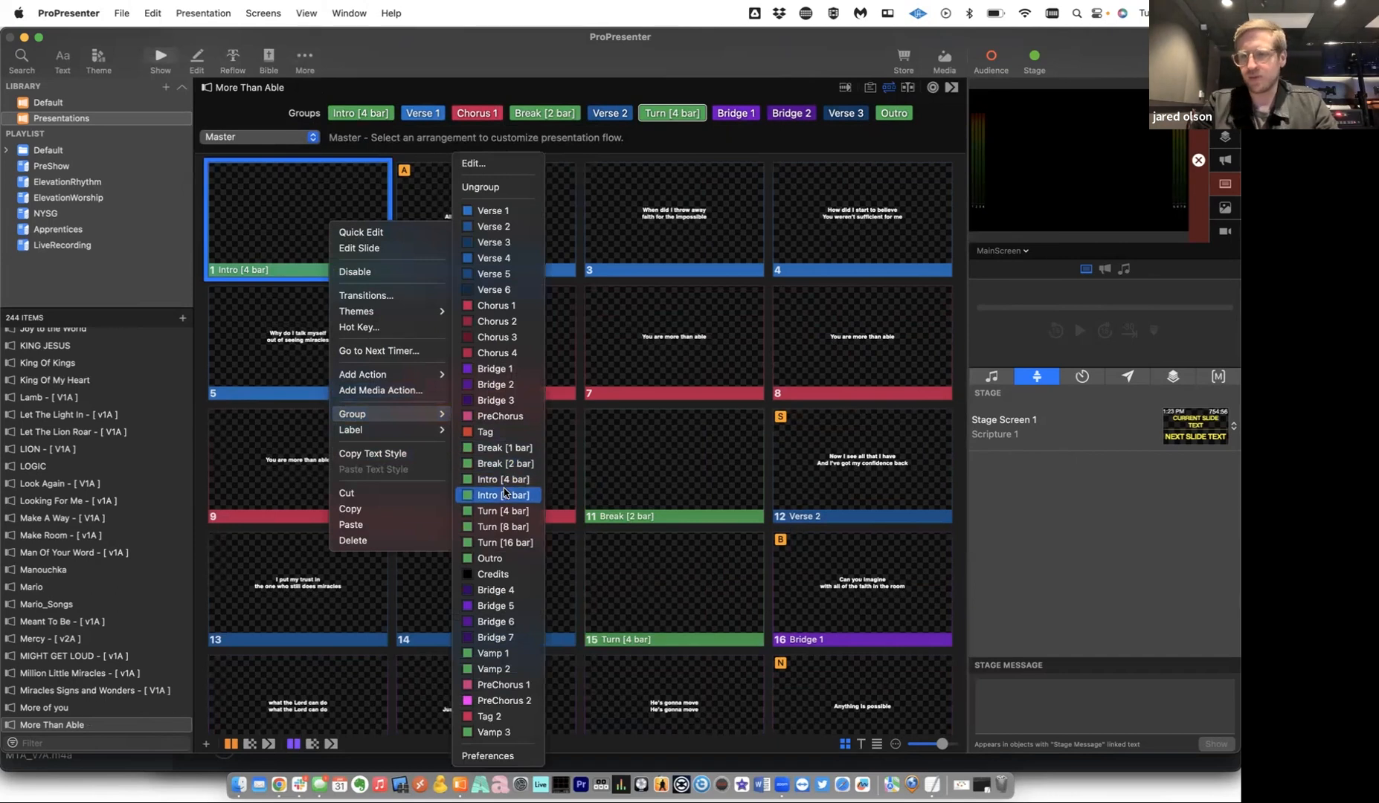
left_click(505, 494)
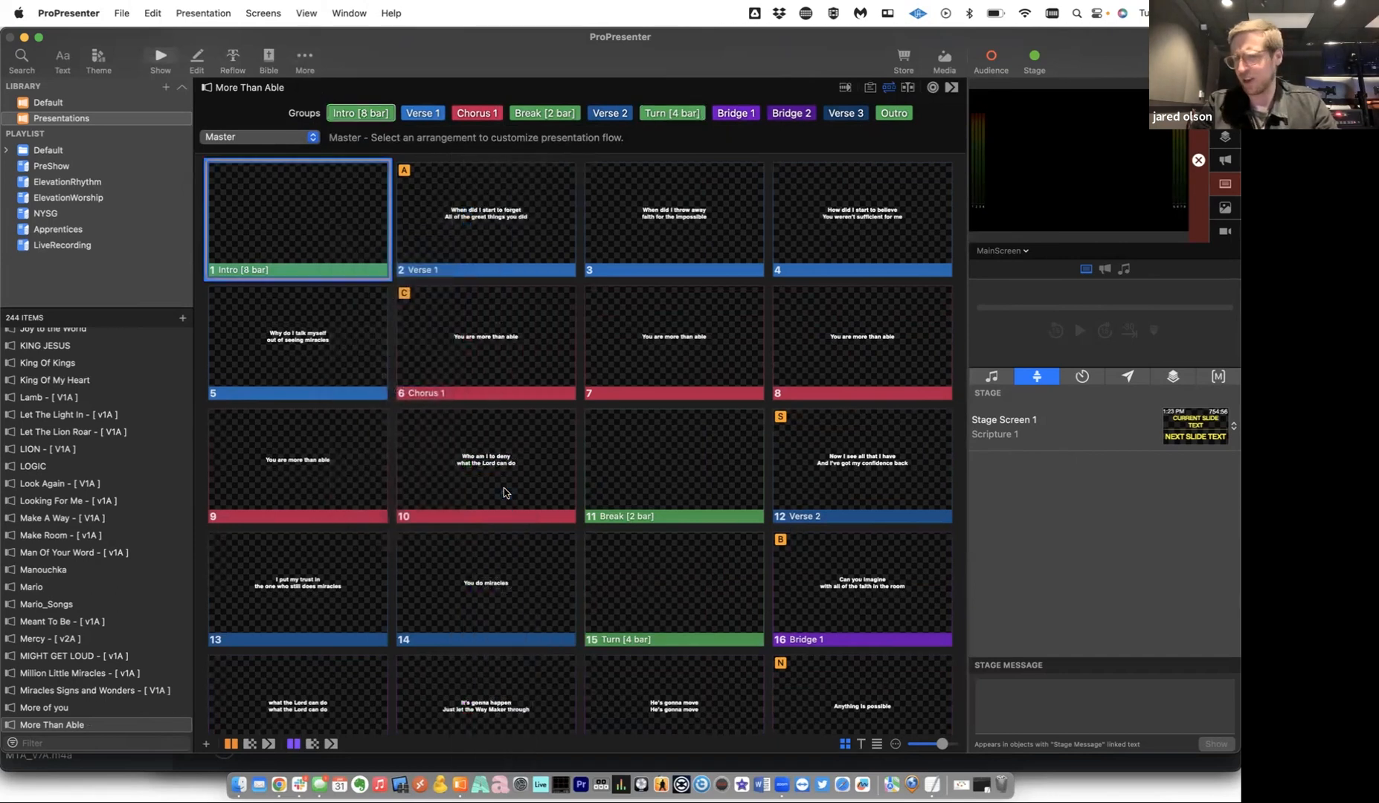
Switch the More Than Able presentation from the Master arrangement to V1A.
left_click(284, 138)
left_click(275, 163)
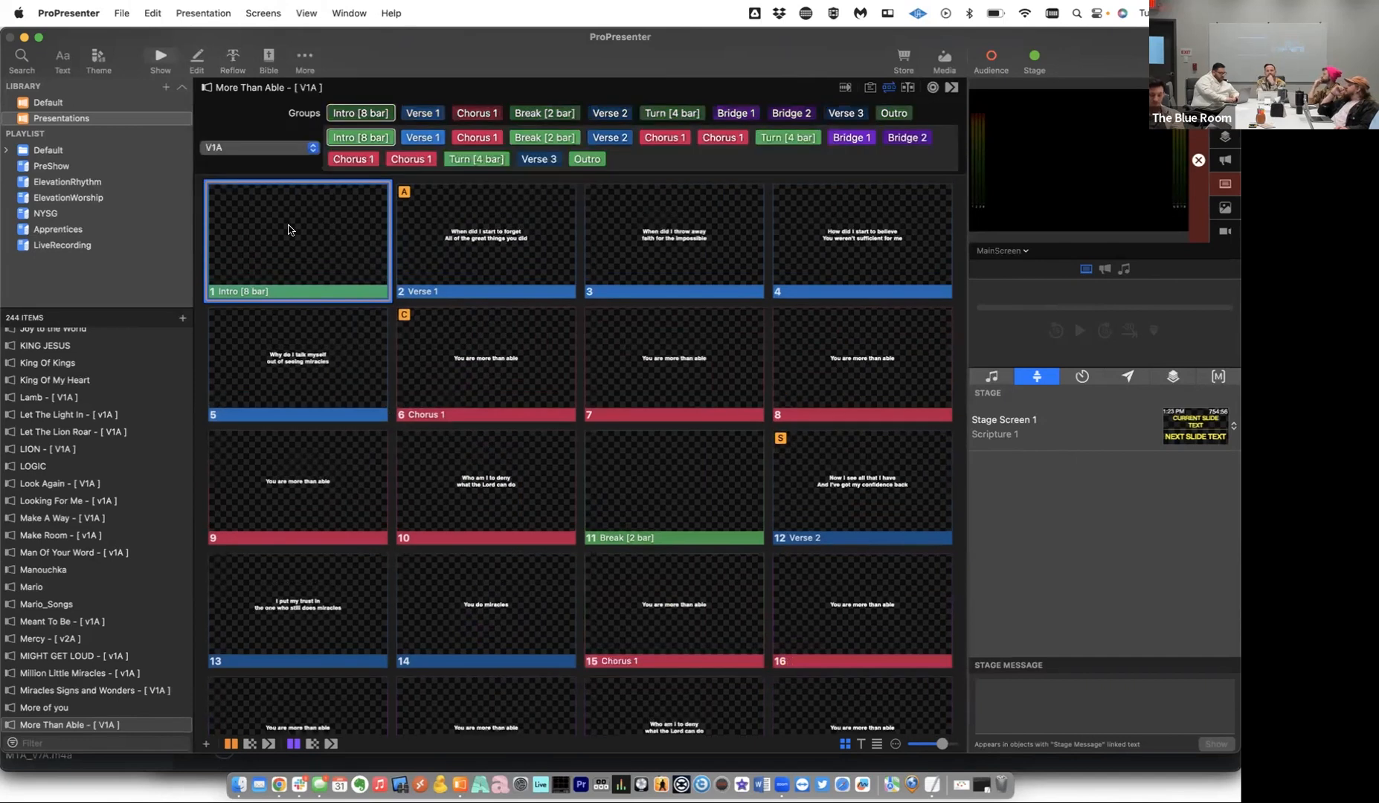
Resume MTA_v7A.m4a in Chrome's Planning Center player, return to ProPresenter to open the song in the Reflow Editor, and raise the volume.
key("super+Tab")
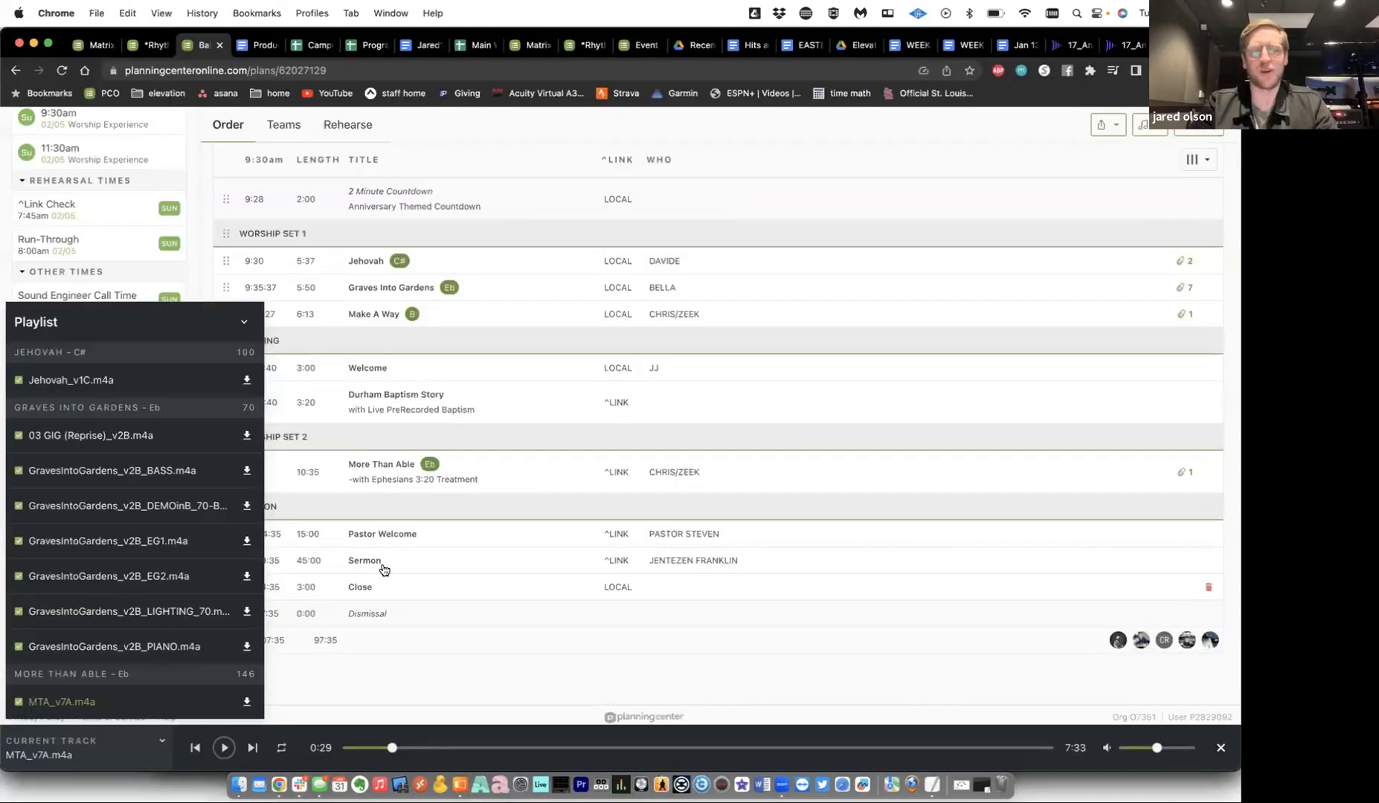
left_click(223, 748)
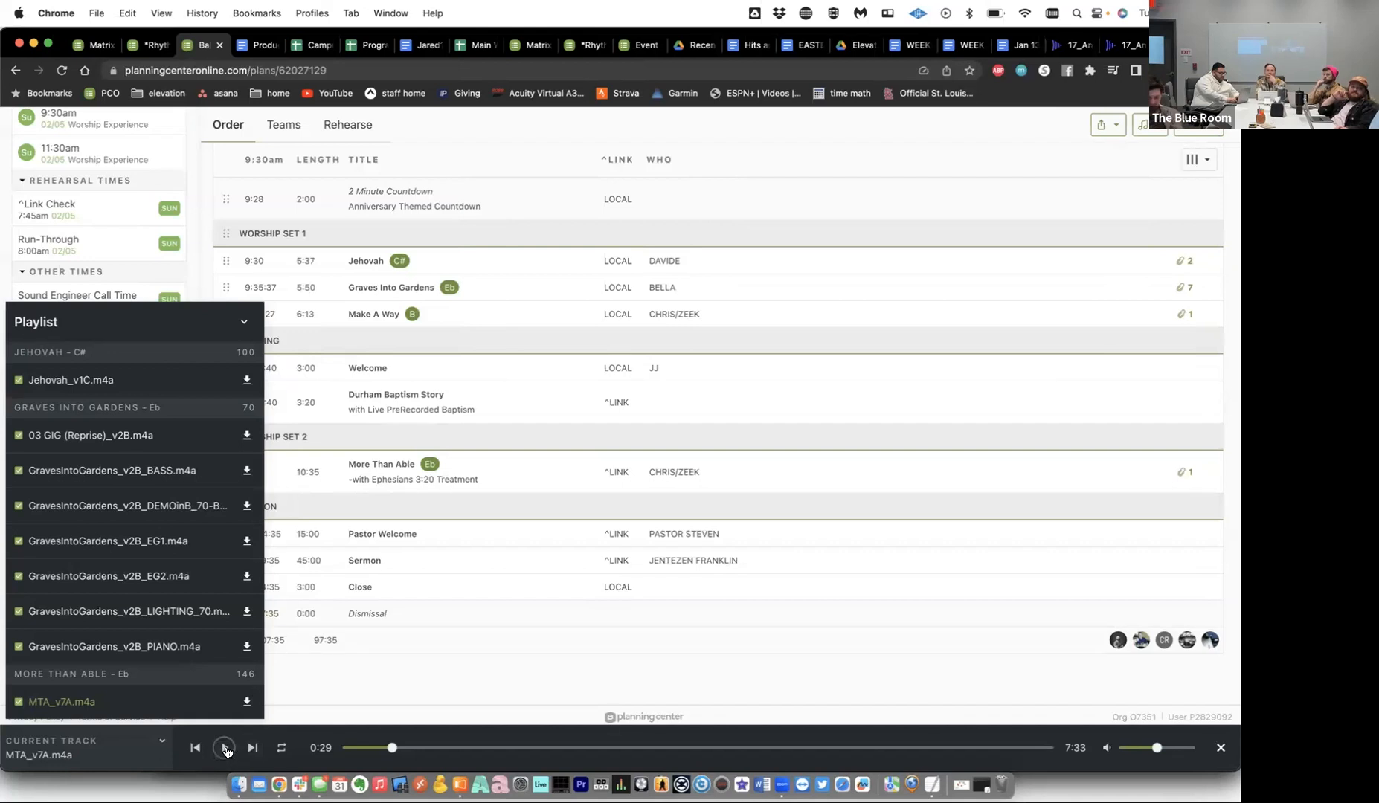
key("super+Tab")
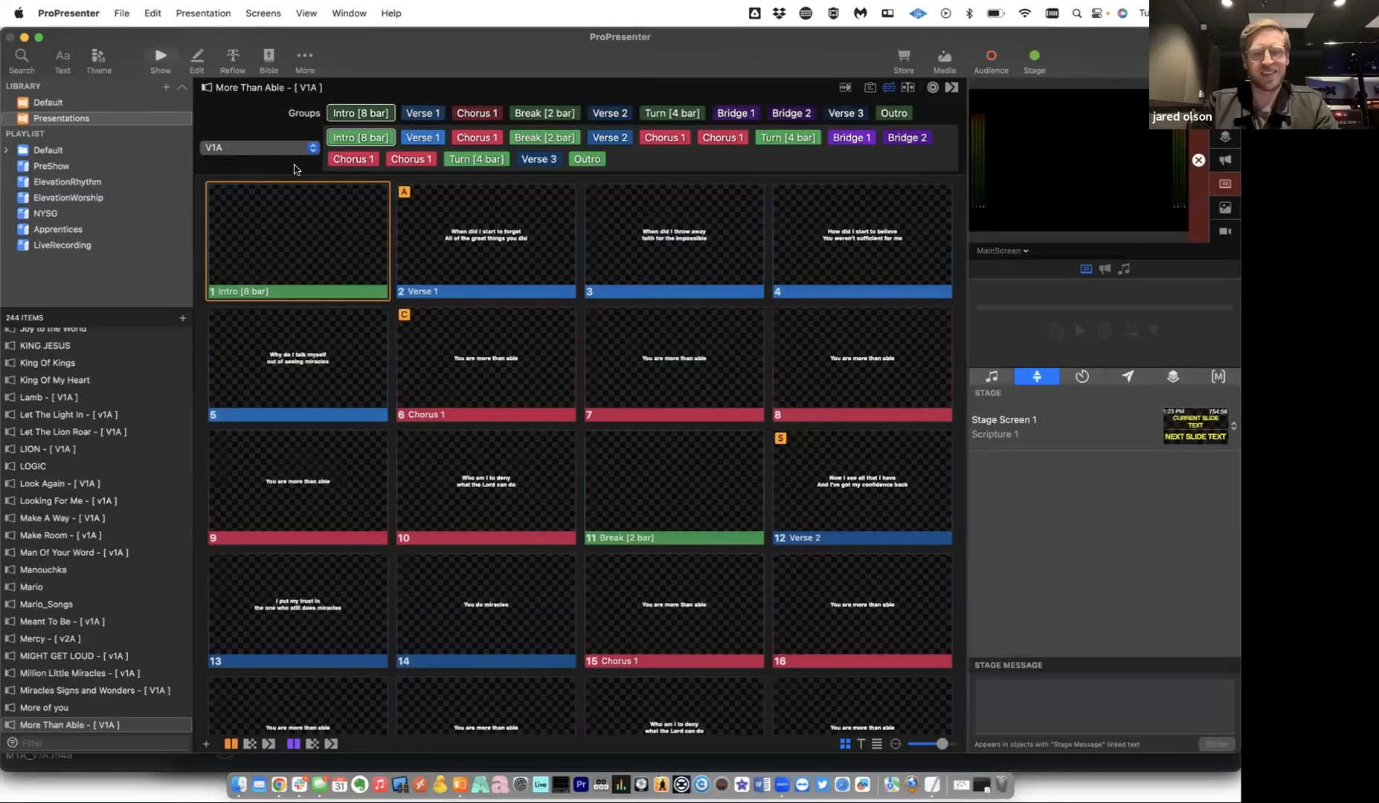
left_click(233, 58)
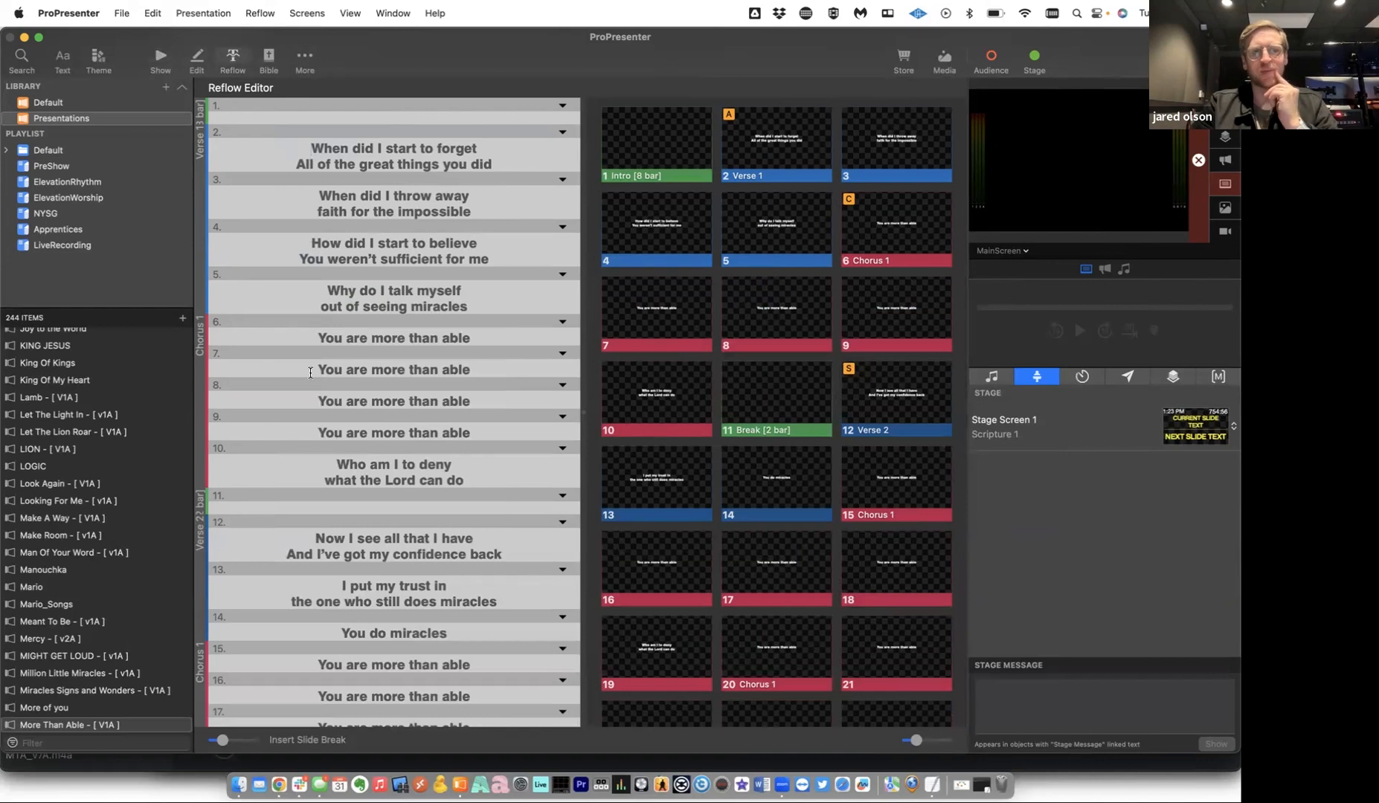
key("XF86AudioRaiseVolume")
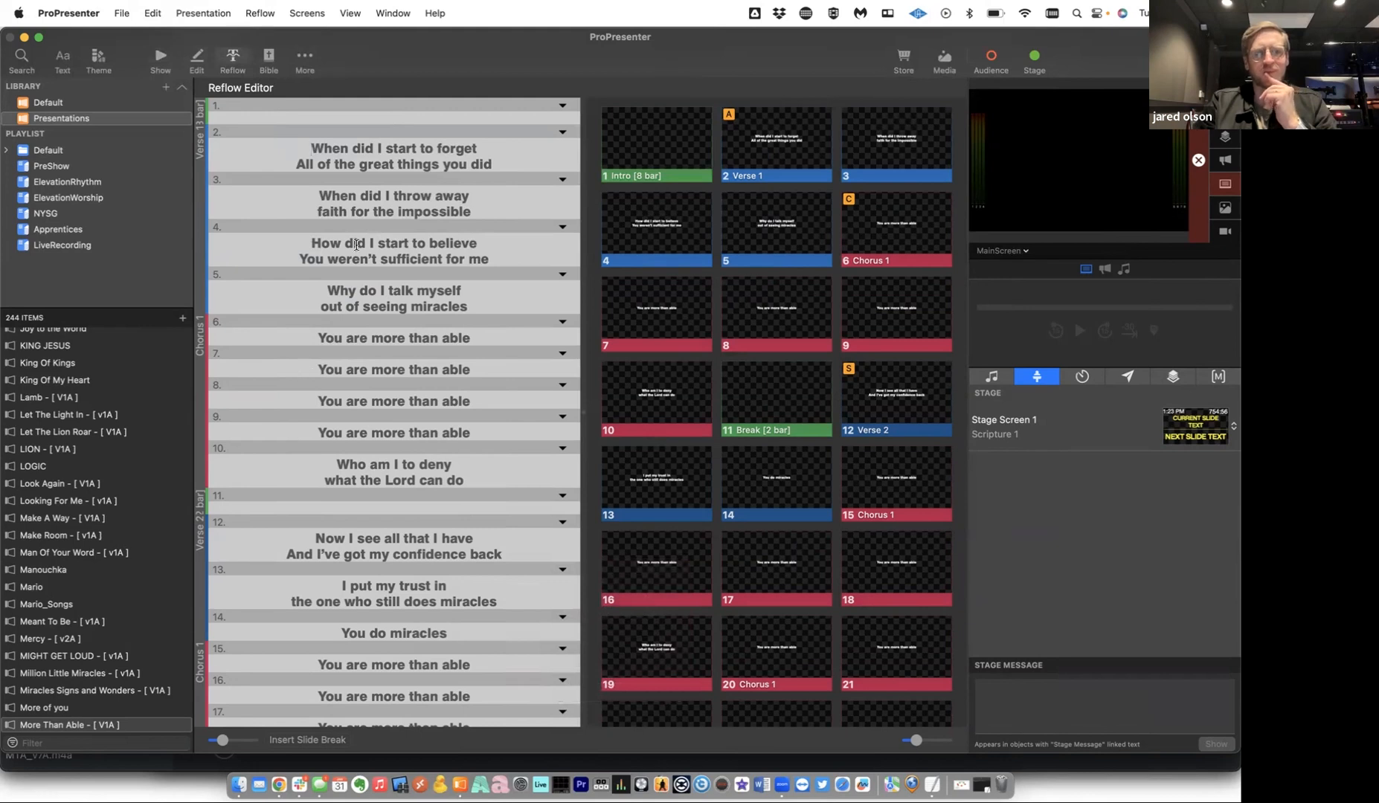
Switch to Chrome, pause the MTA_v7A.m4a track, and collapse the player's playlist to show the service plan.
left_click(279, 785)
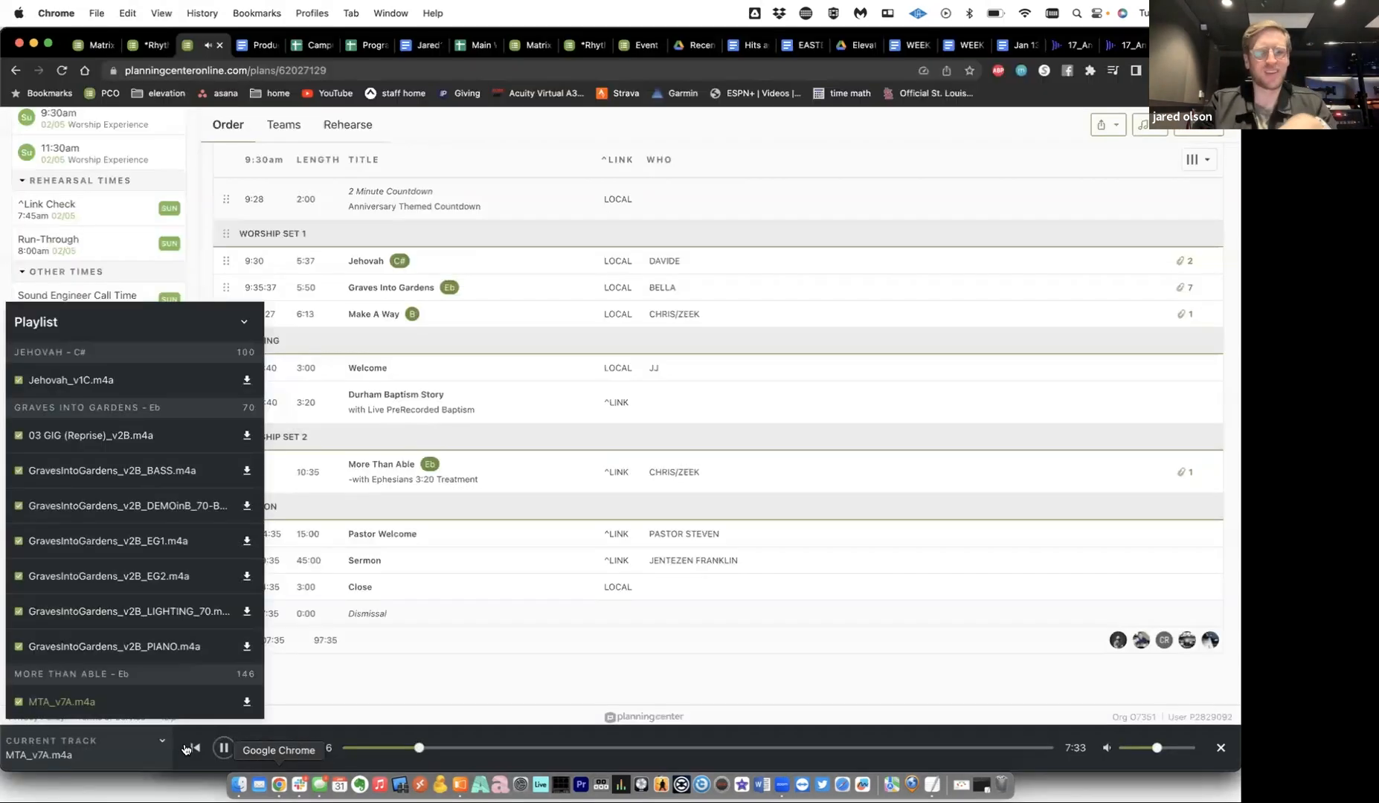
left_click(223, 749)
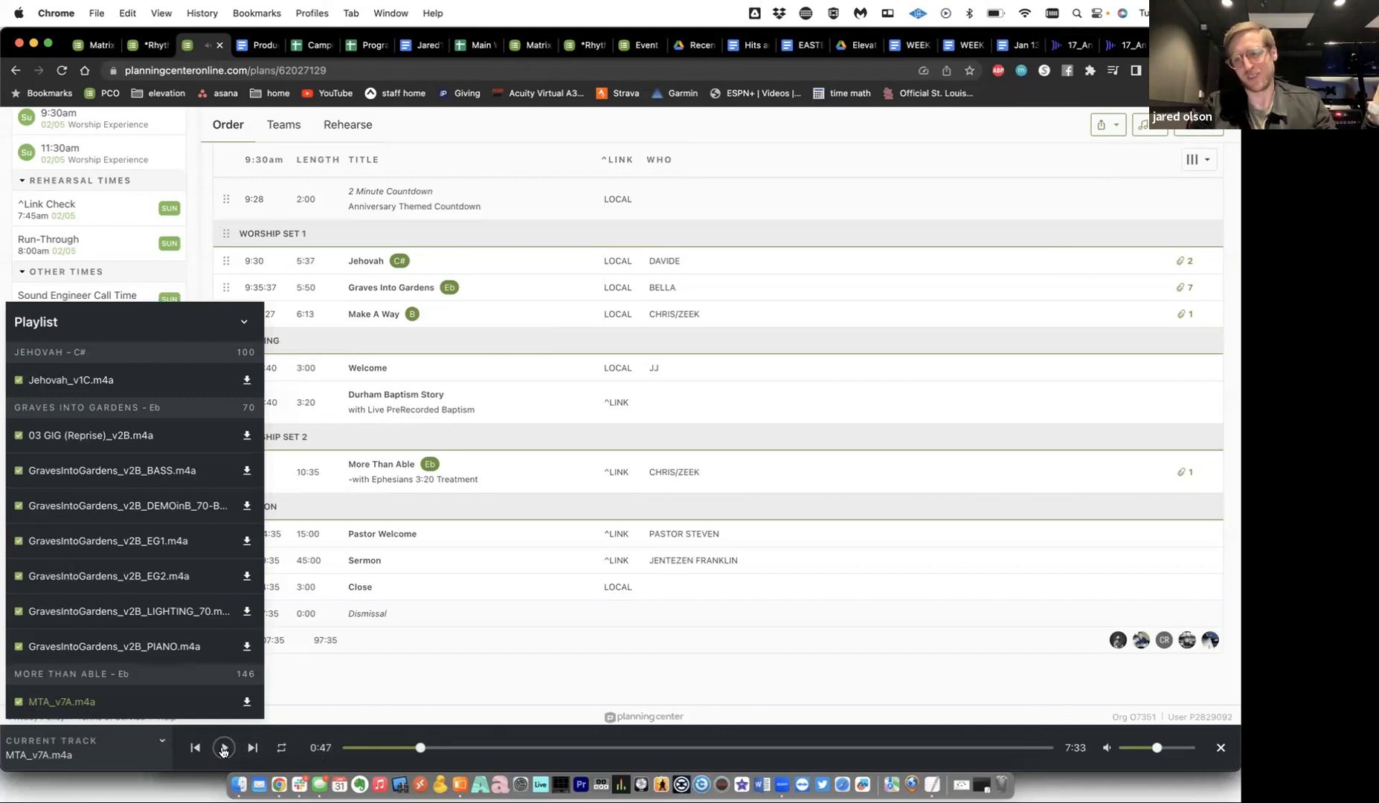
left_click(244, 323)
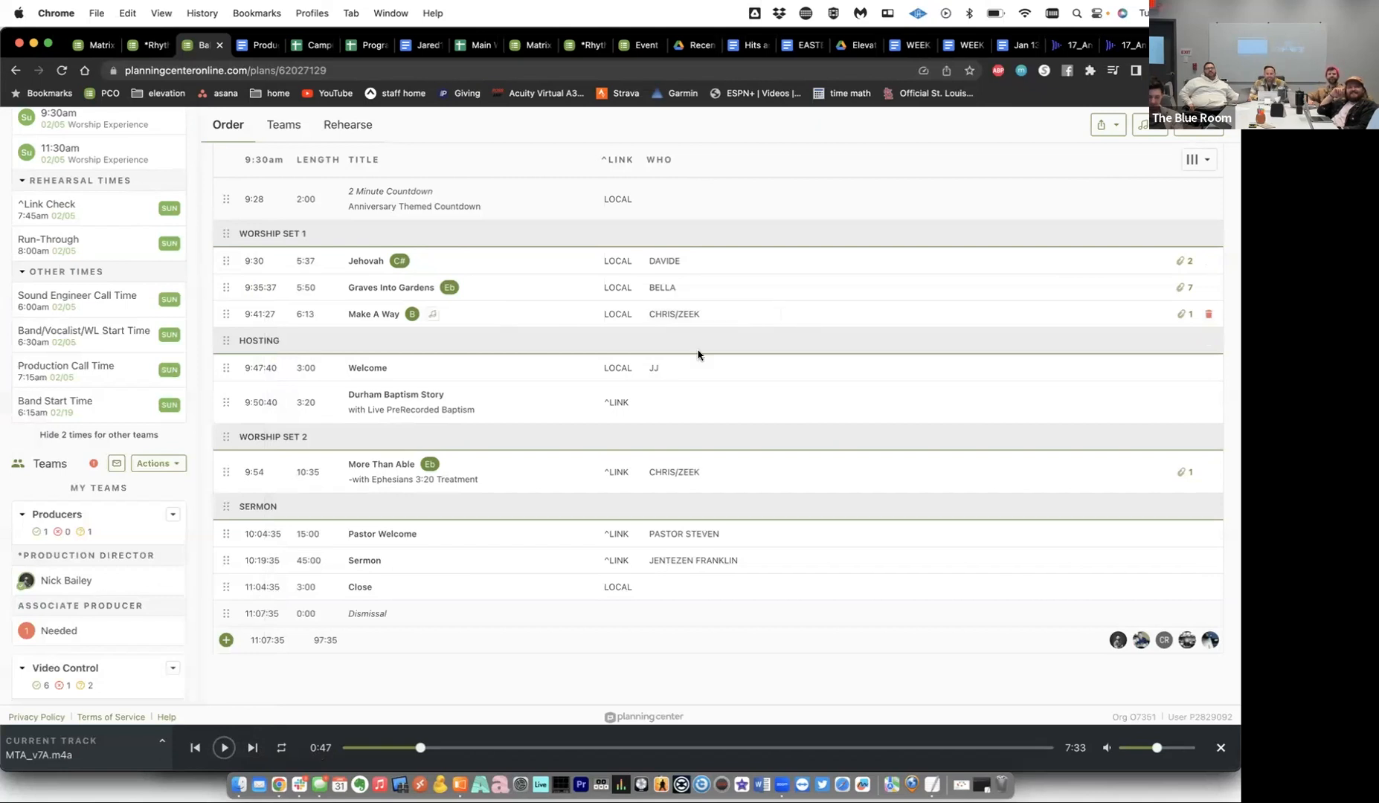
scroll(489, 393, "up", 5)
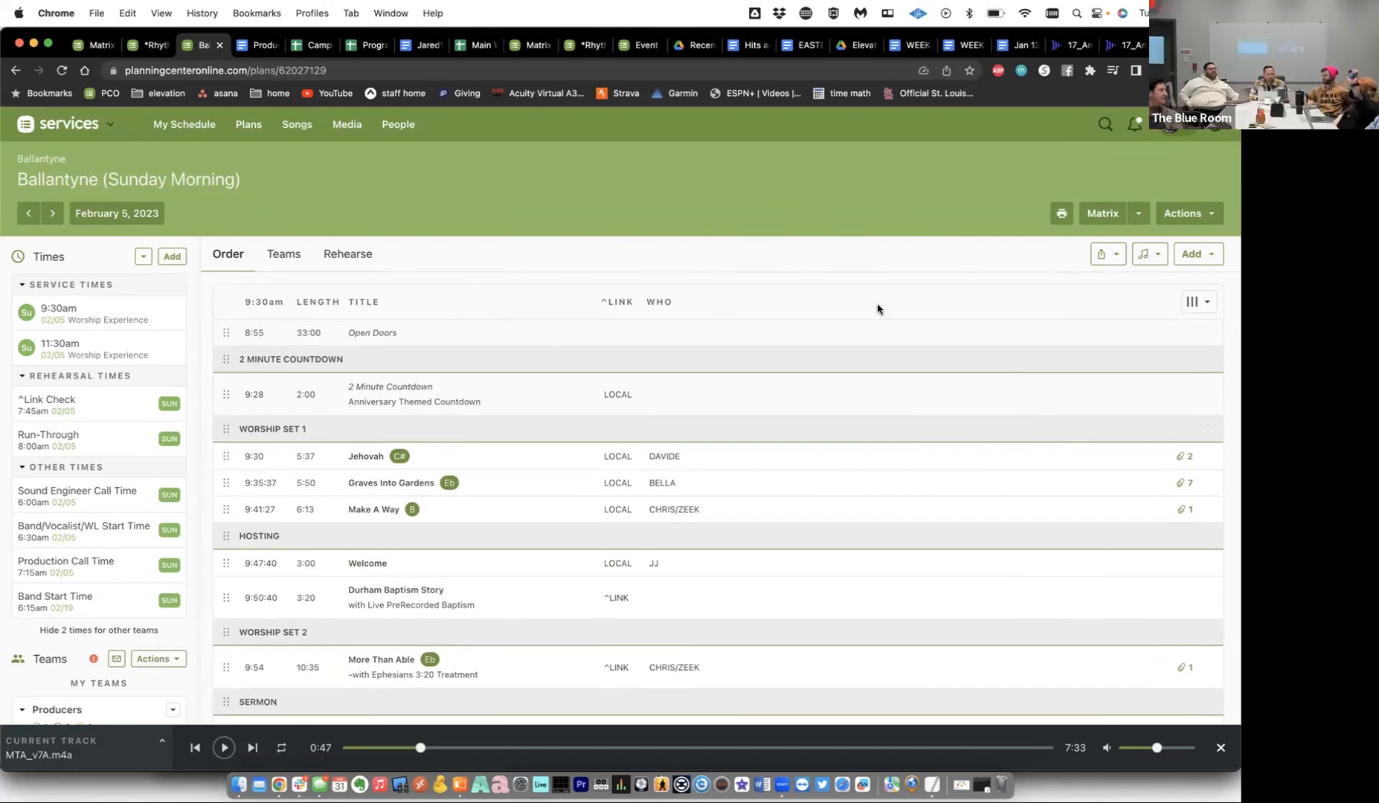
Search Google for "been so good" in a new browser tab using the song suggestion, and select the query text.
key("super+t")
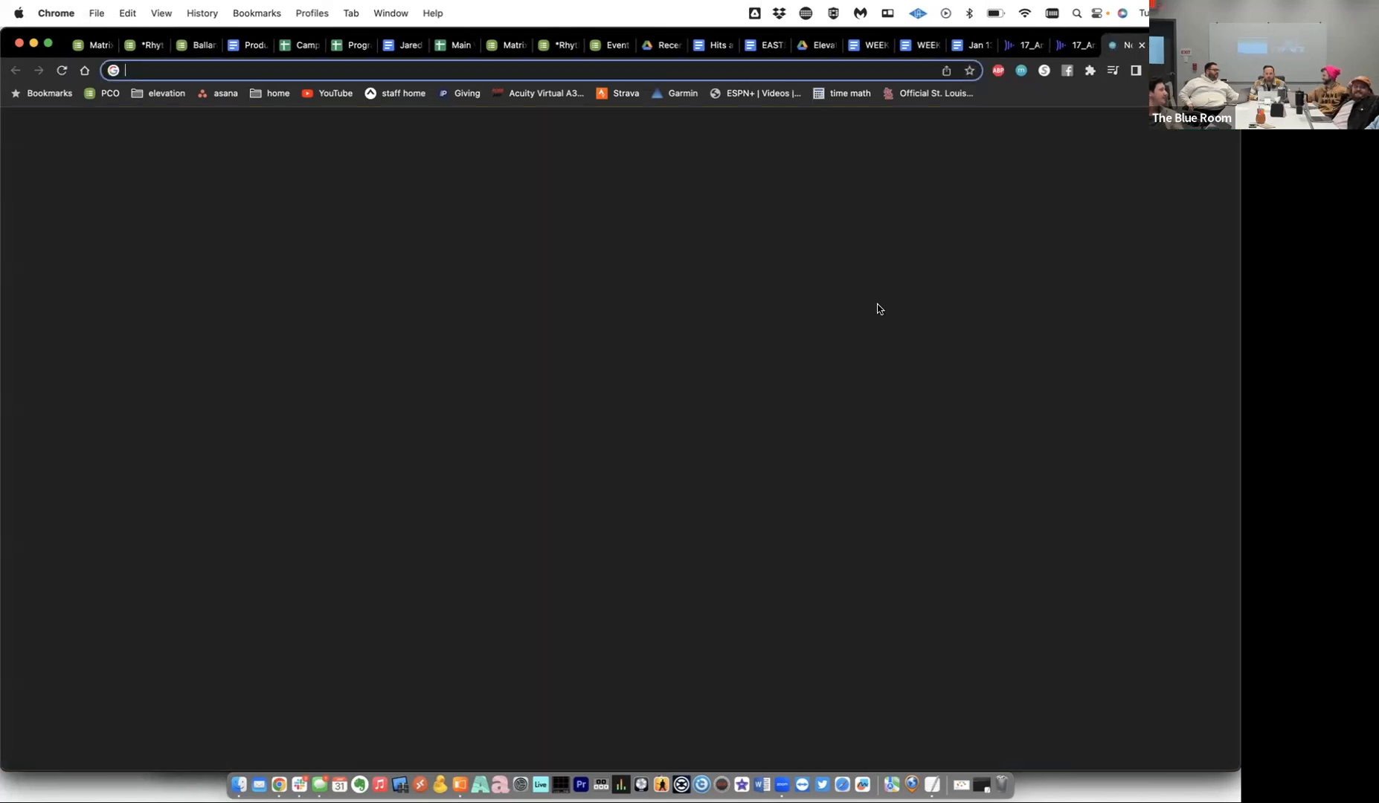
type("beaut")
key("super+a")
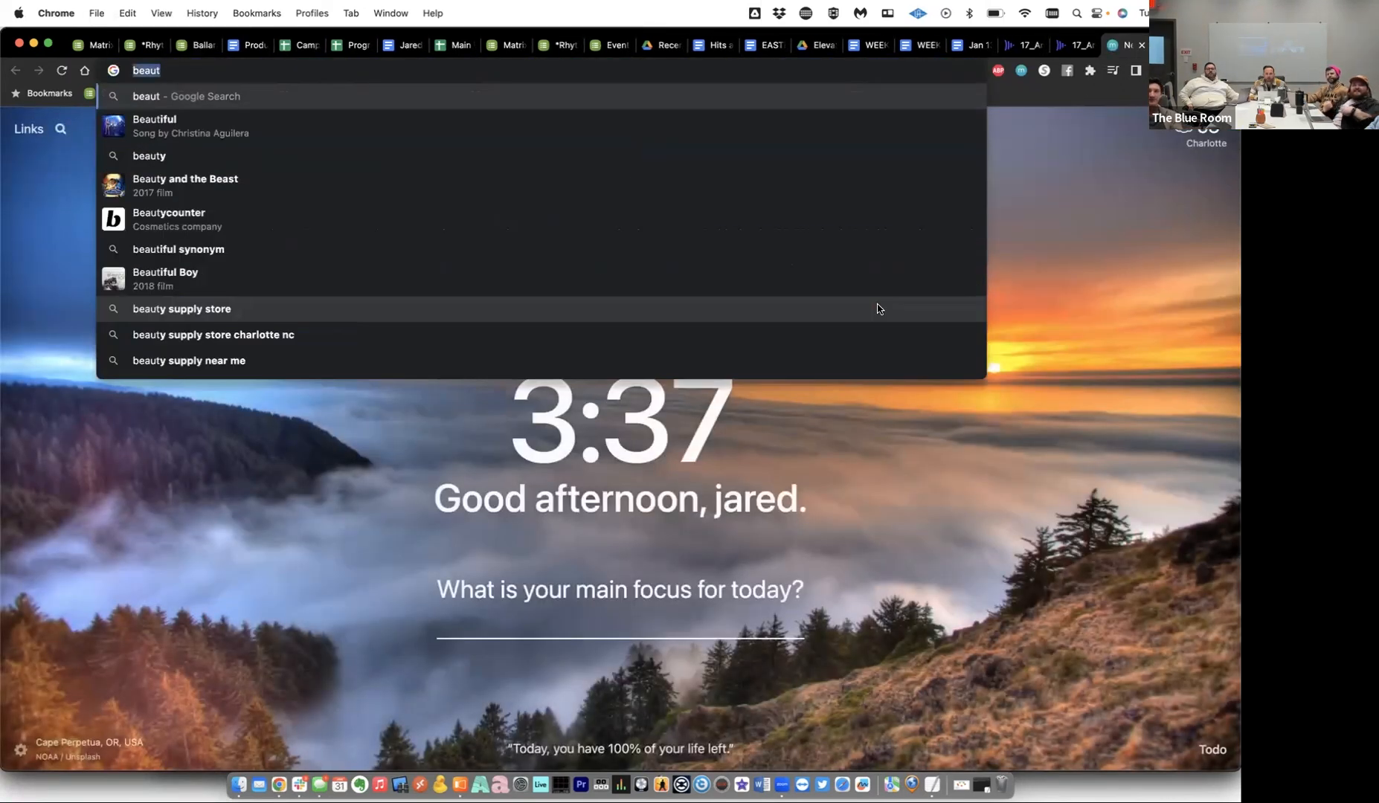
type("been so good")
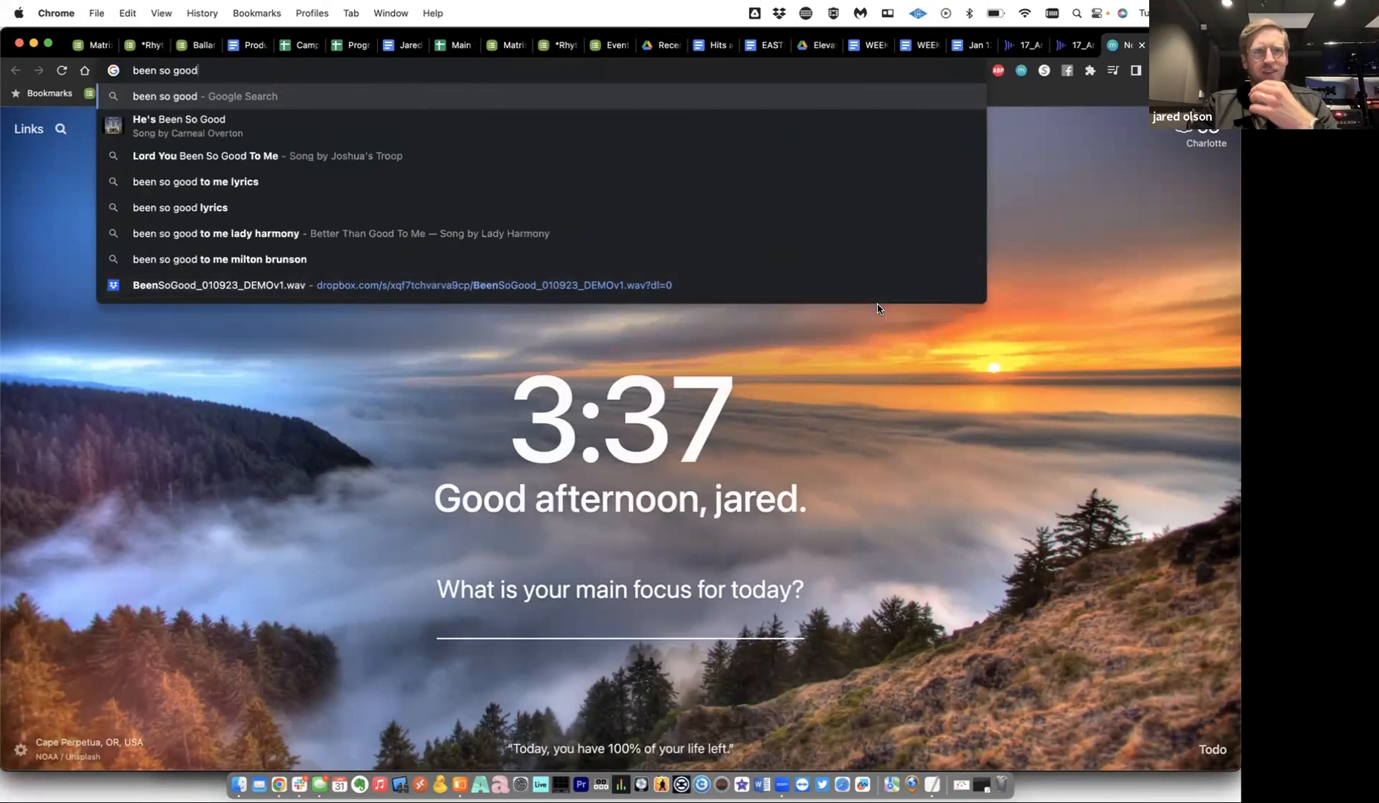
key("Down")
key("Return")
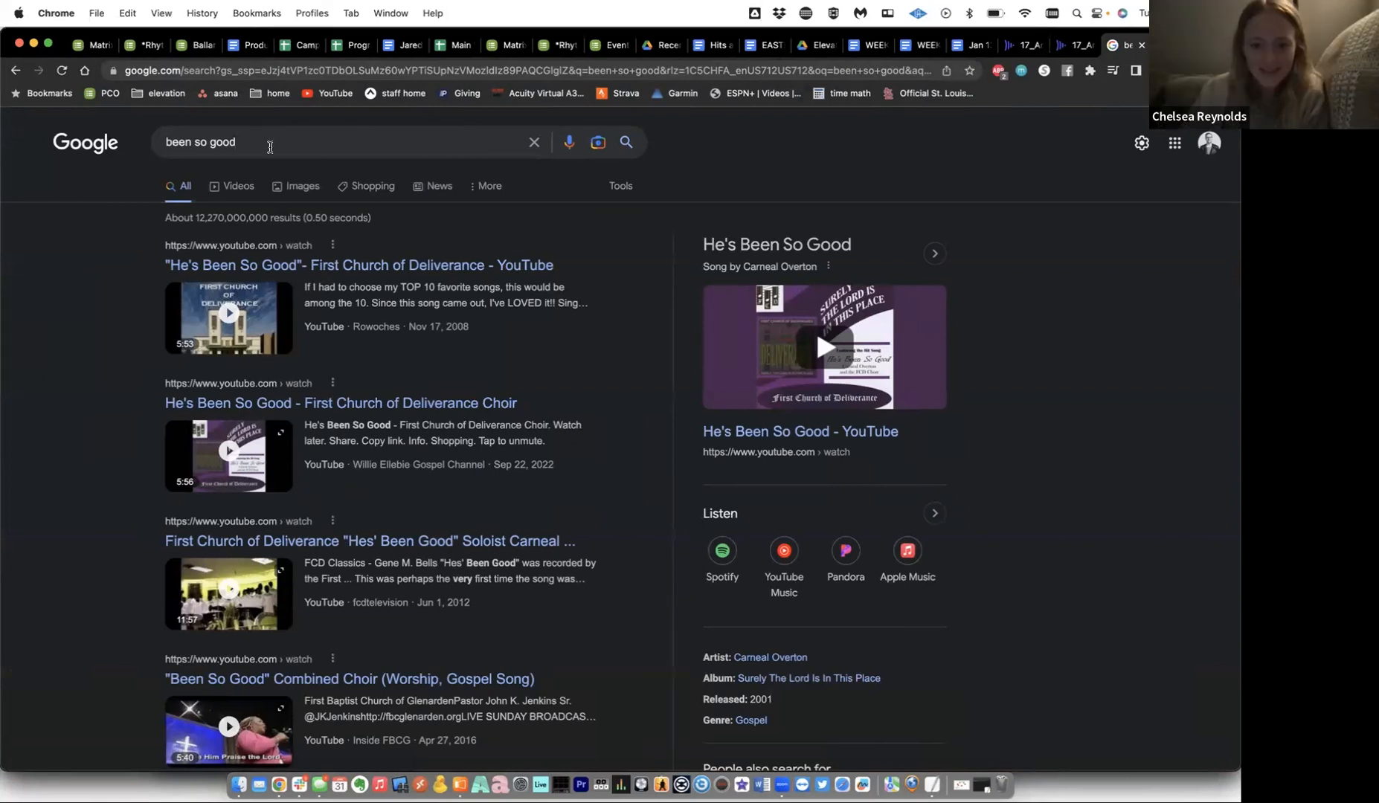
triple_click(270, 148)
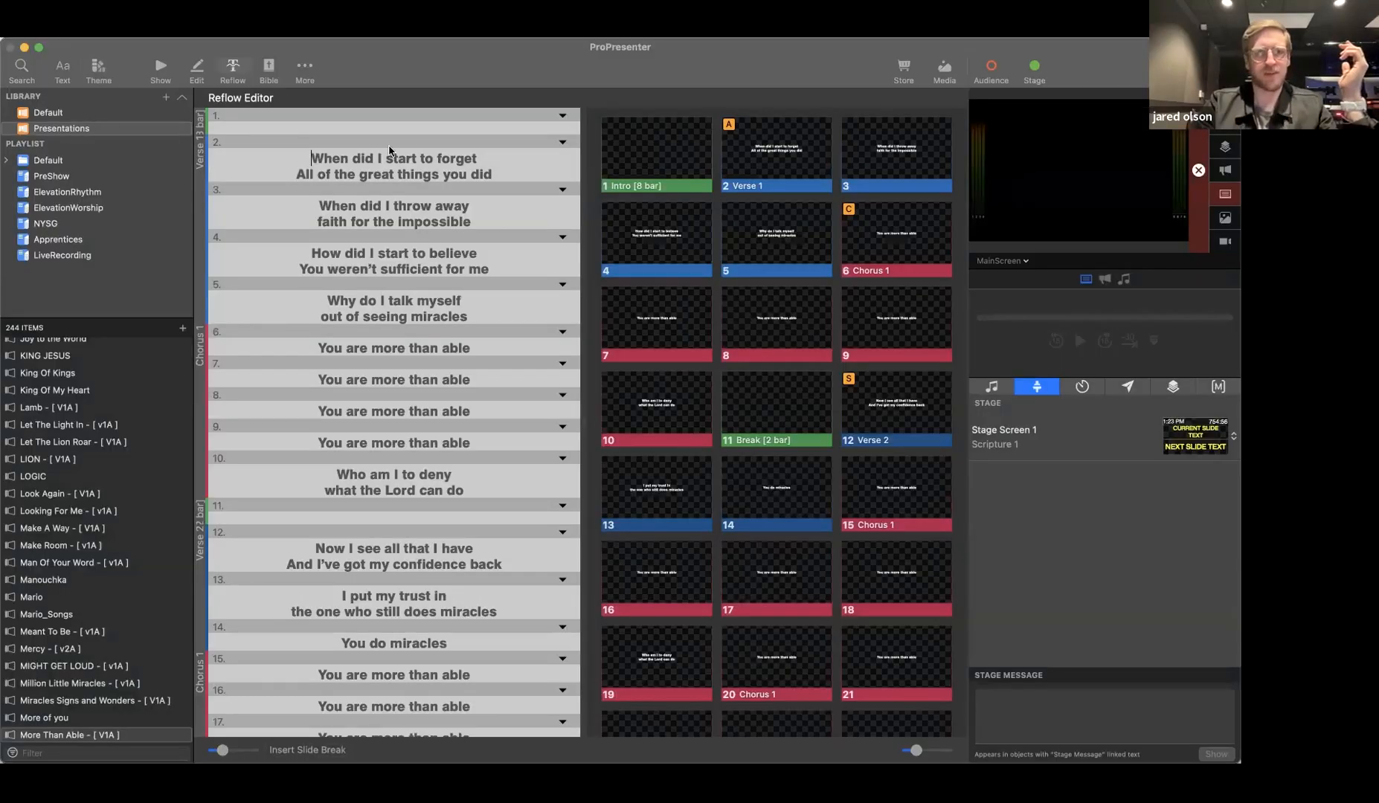
Leave the Reflow Editor for the slide view, show the first Verse 1 slide on the output, and return to the blank Intro slide.
left_click(161, 71)
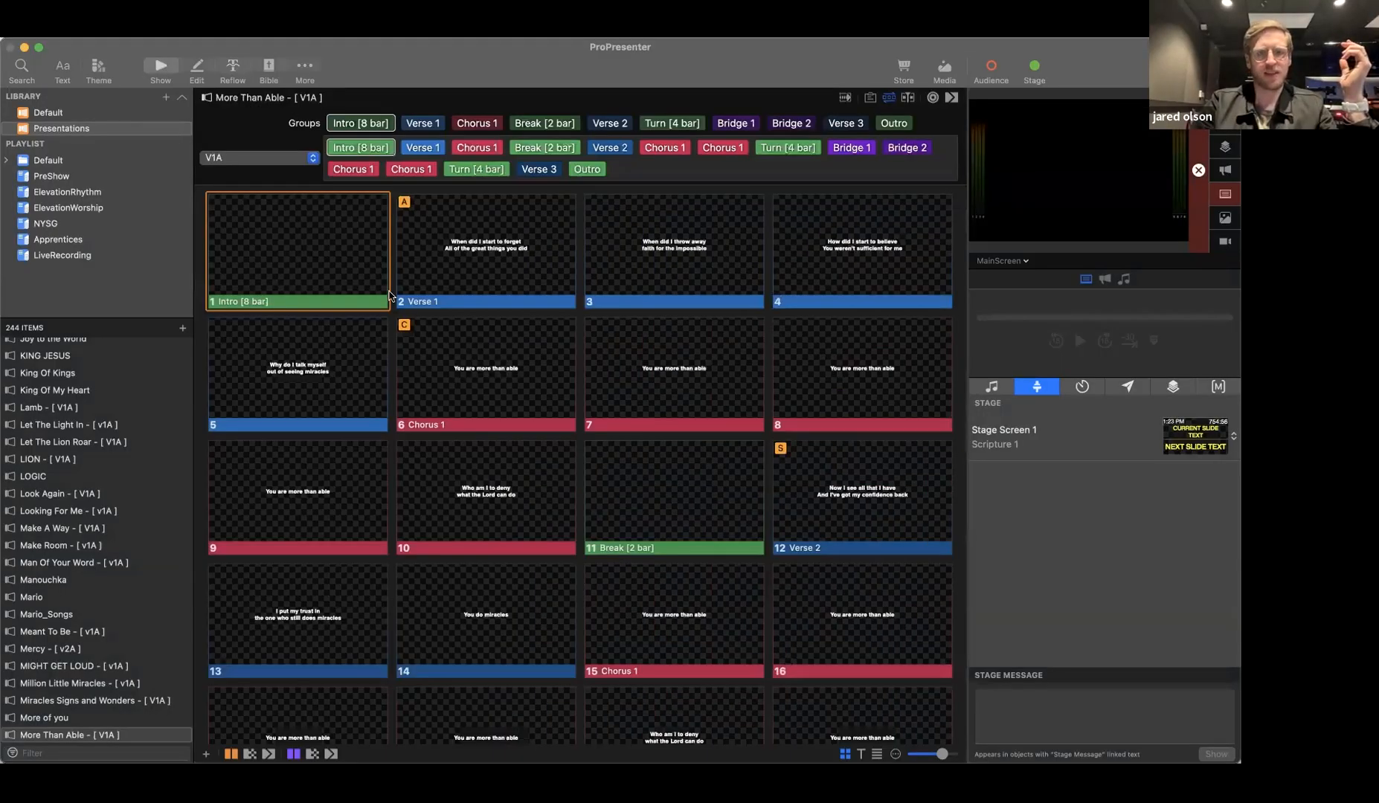
left_click(521, 267)
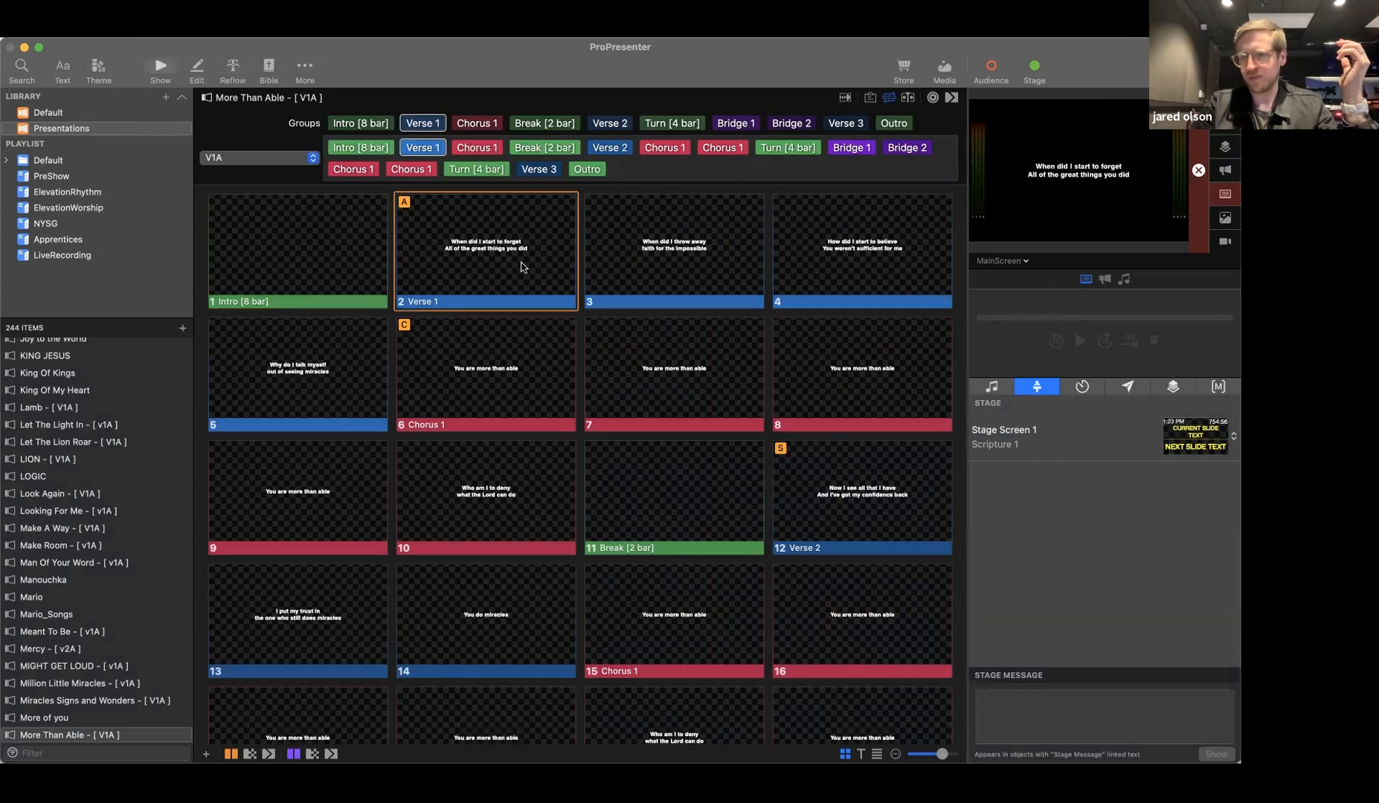
left_click(95, 64)
left_click(516, 168)
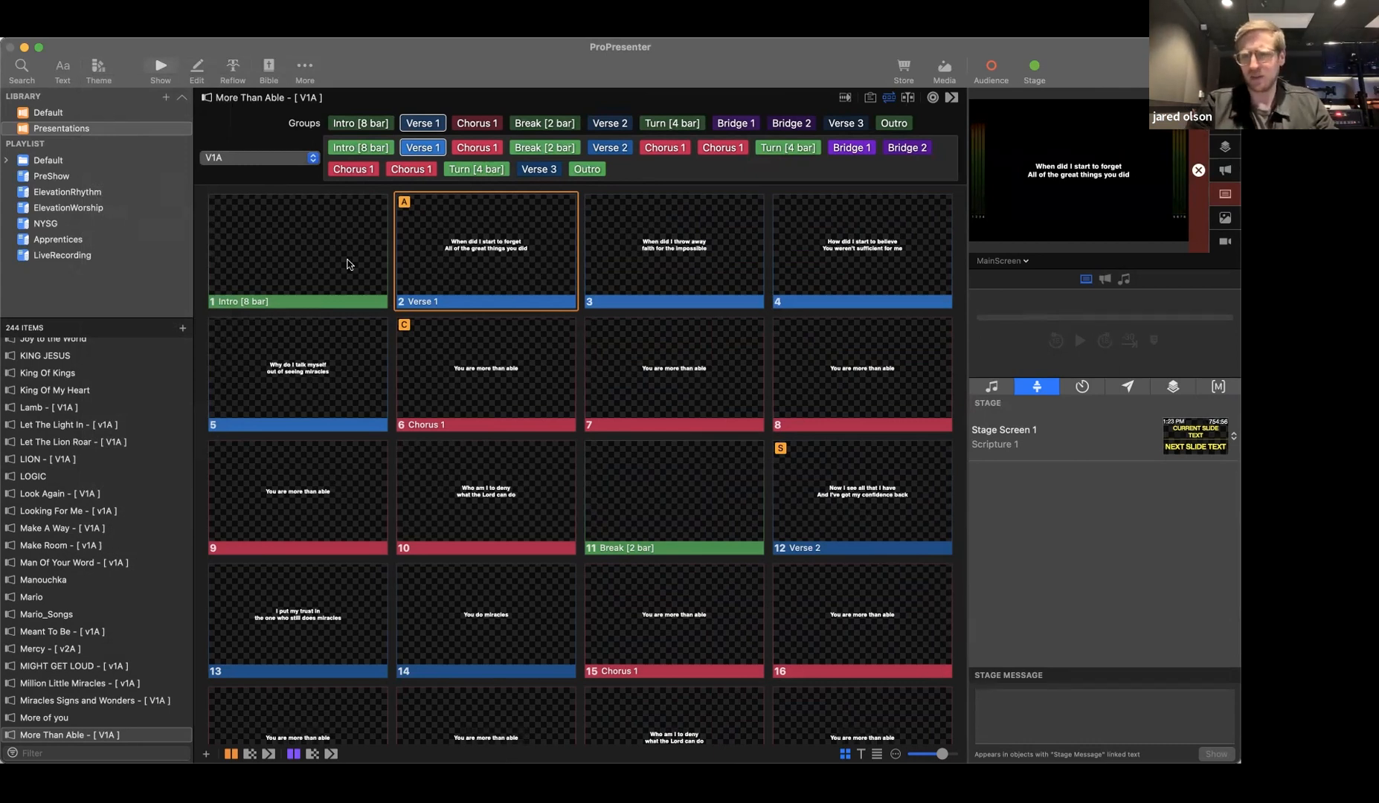
left_click(273, 264)
left_click(273, 264)
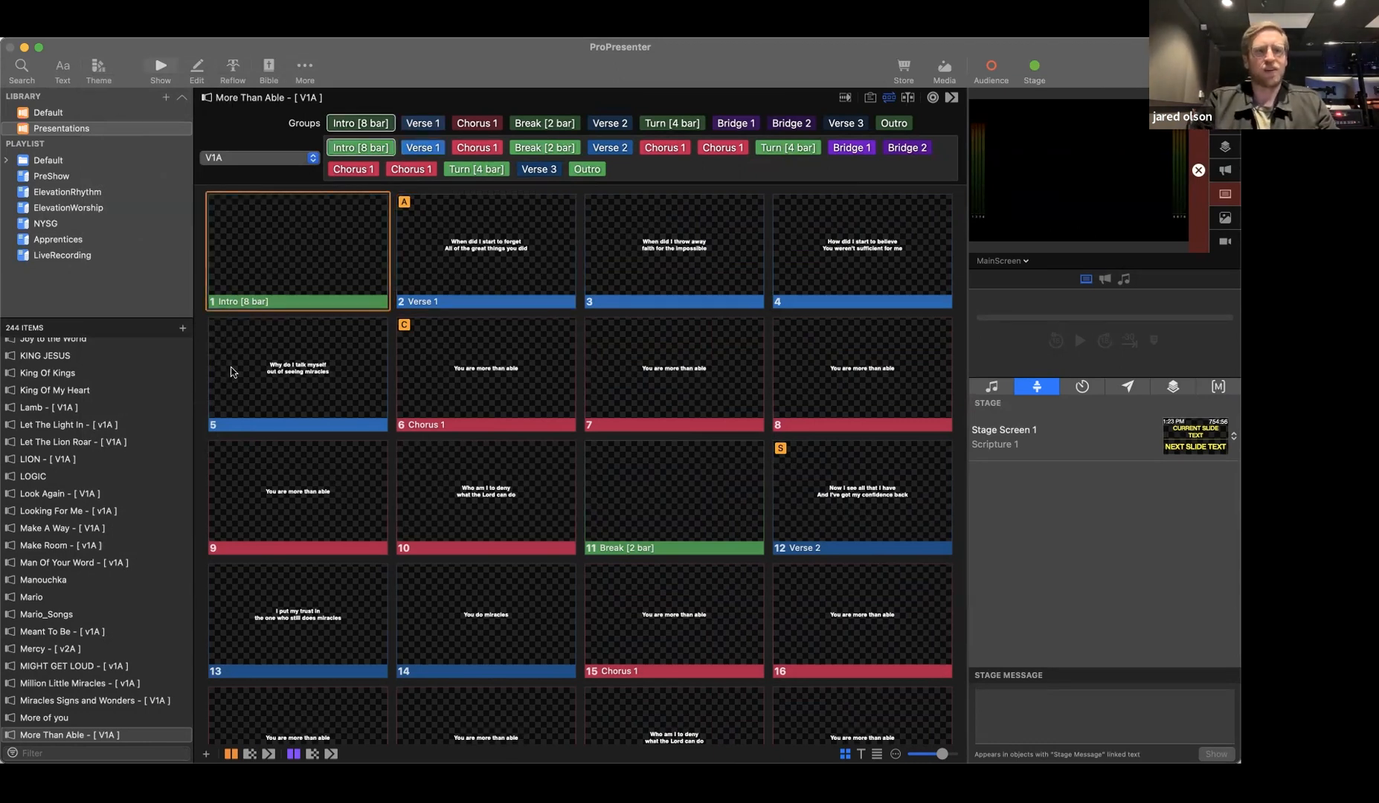
Open the Lamb presentation and compare its Master and V1A arrangements, ending on V1A.
left_click(125, 409)
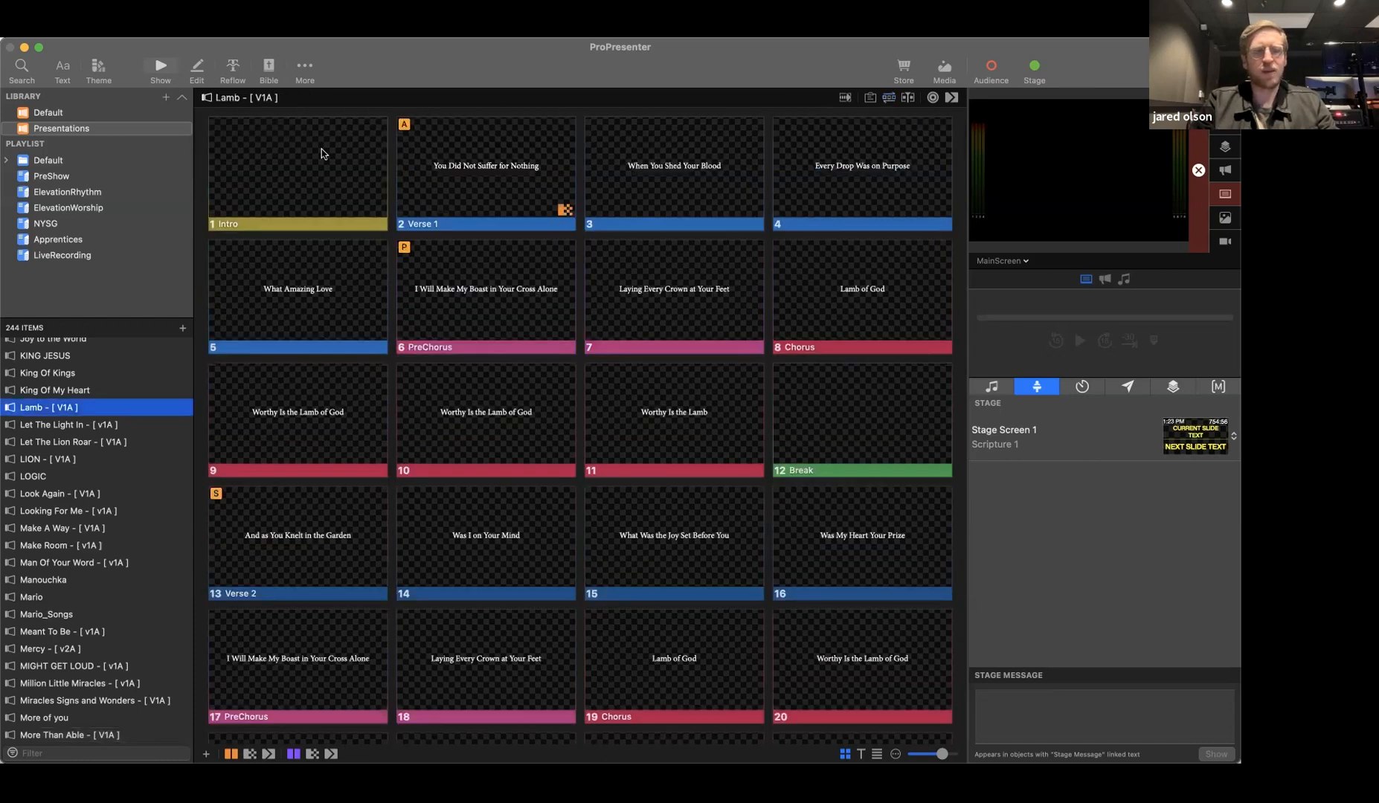
left_click(298, 163)
left_click(286, 139)
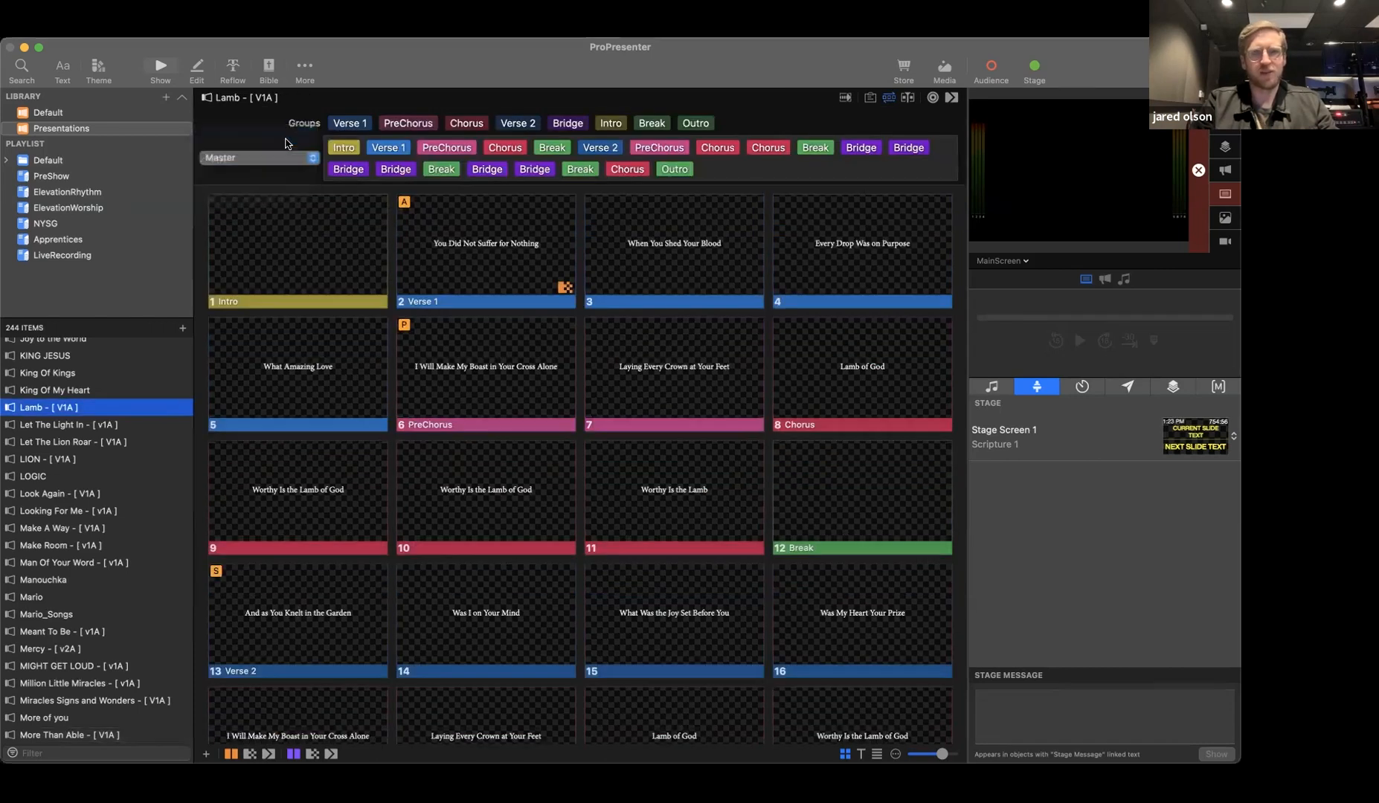
left_click(281, 146)
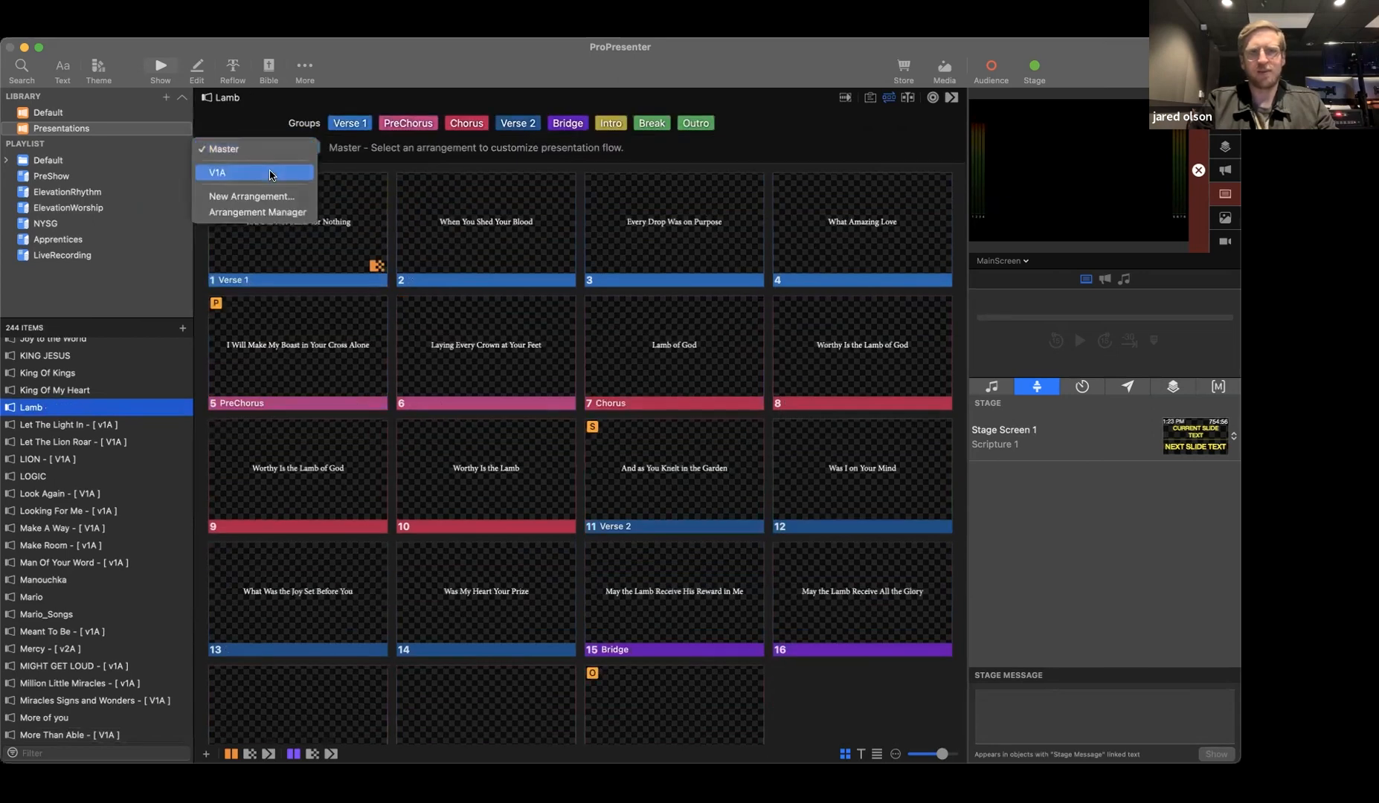
left_click(270, 173)
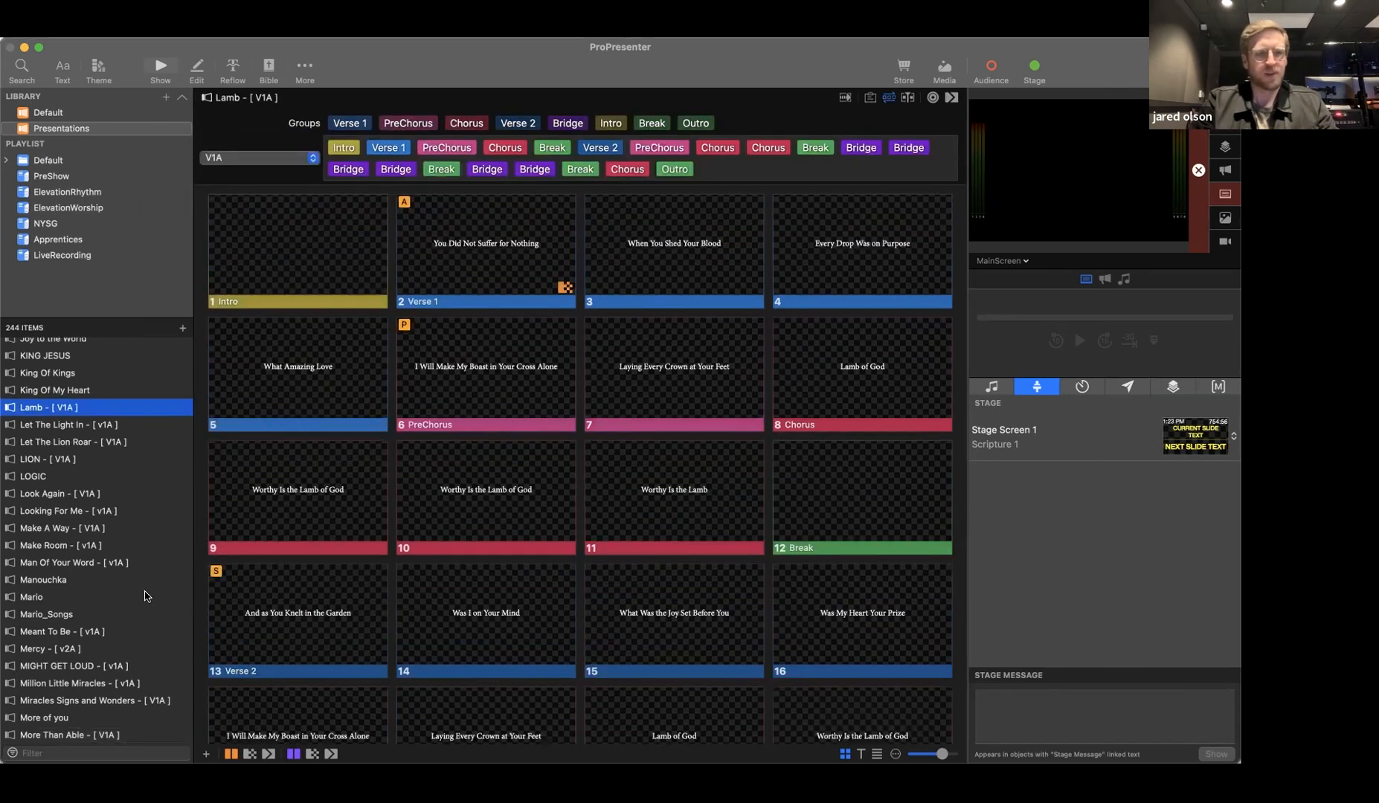
Open the Mercy presentation with its arrangement shown, check its available arrangements, and open the LION presentation.
scroll(97, 590, "down", 3)
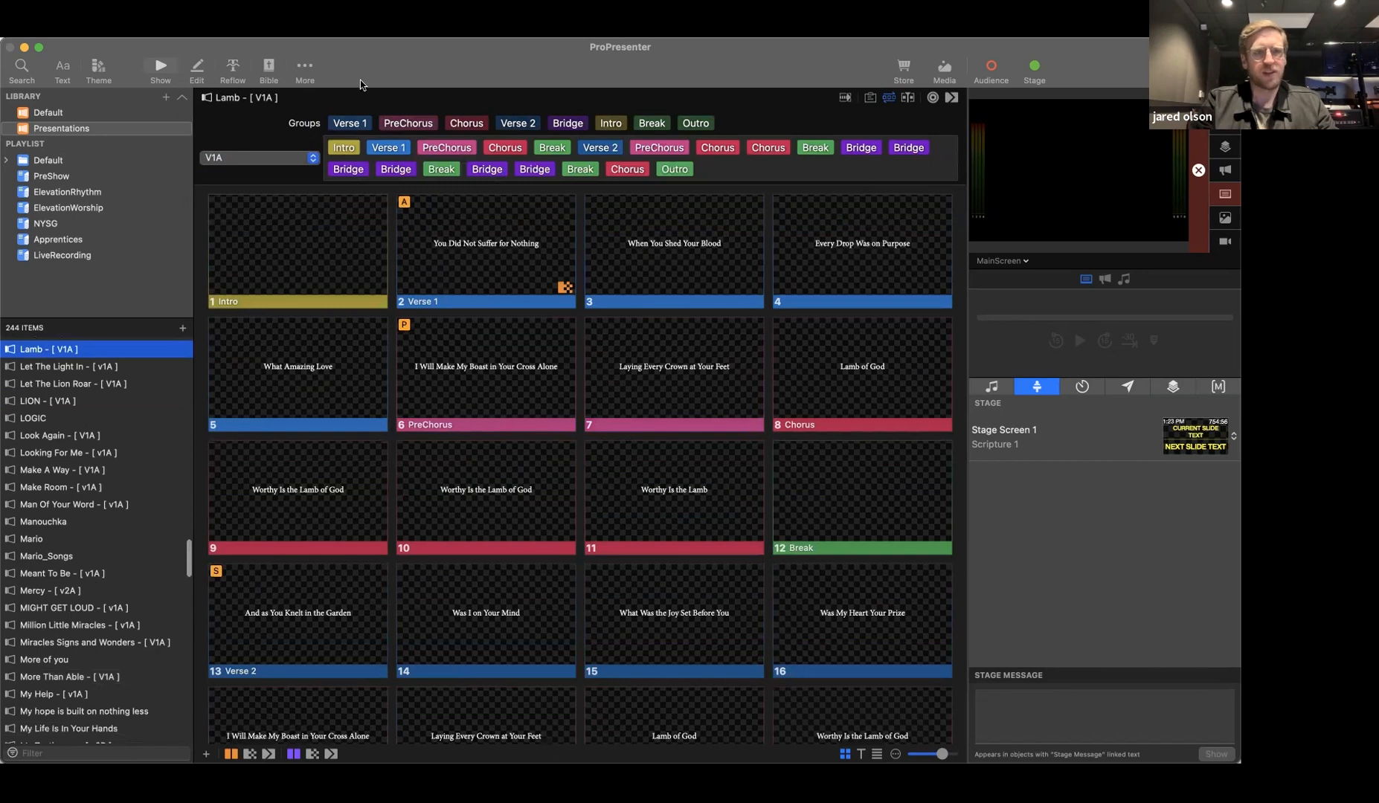
left_click(887, 96)
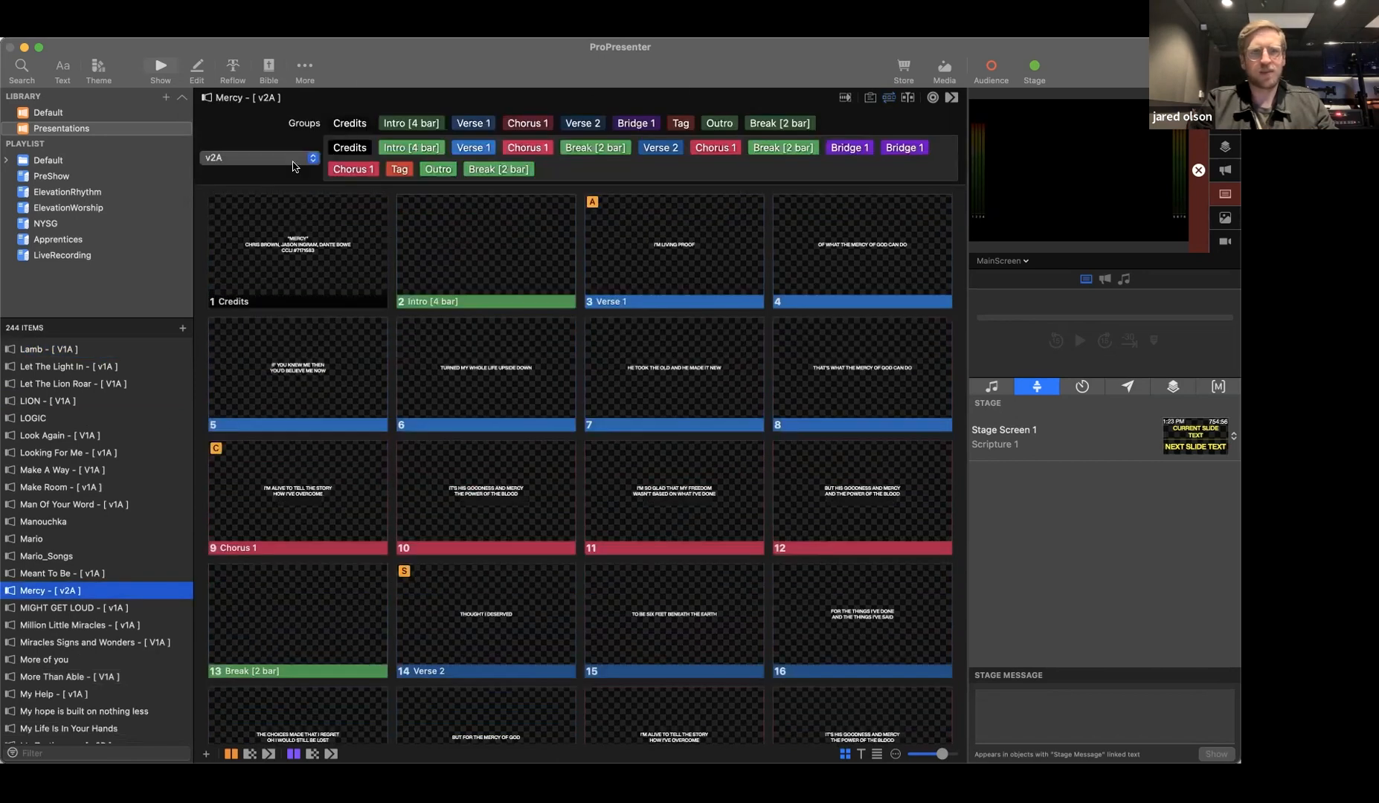
left_click(294, 157)
left_click(104, 420)
left_click(125, 403)
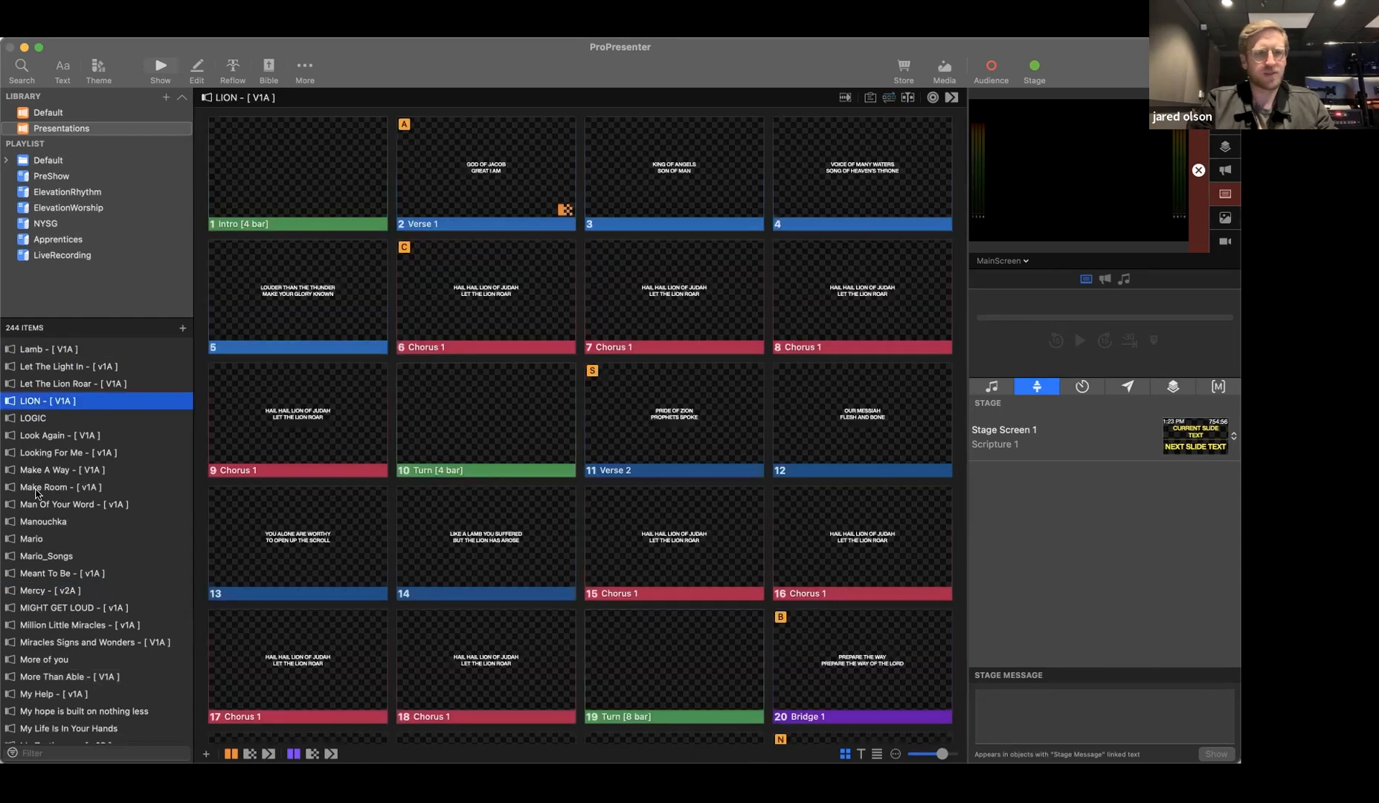
Open the Jehovah presentation and check which arrangements it offers.
scroll(36, 493, "up", 4)
scroll(99, 420, "up", 2)
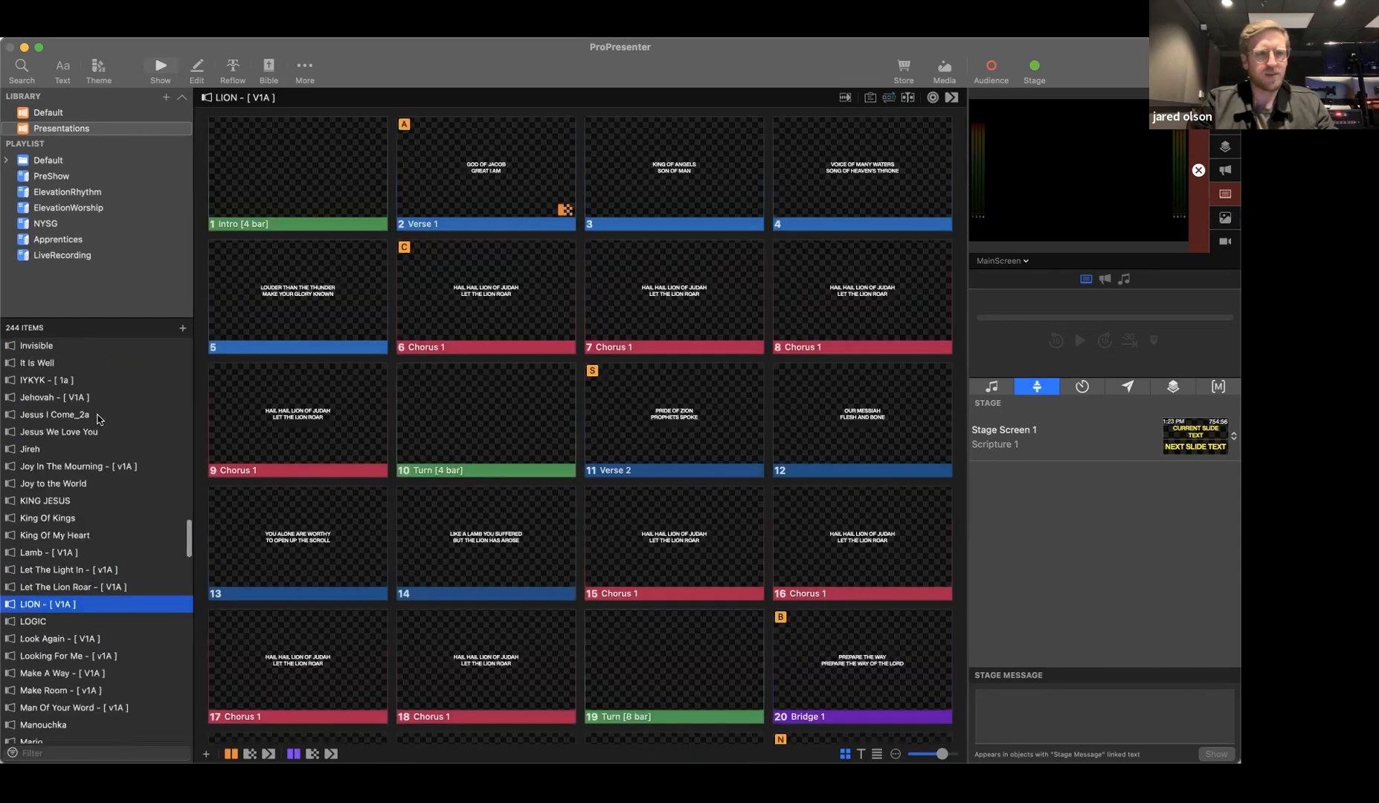
left_click(55, 398)
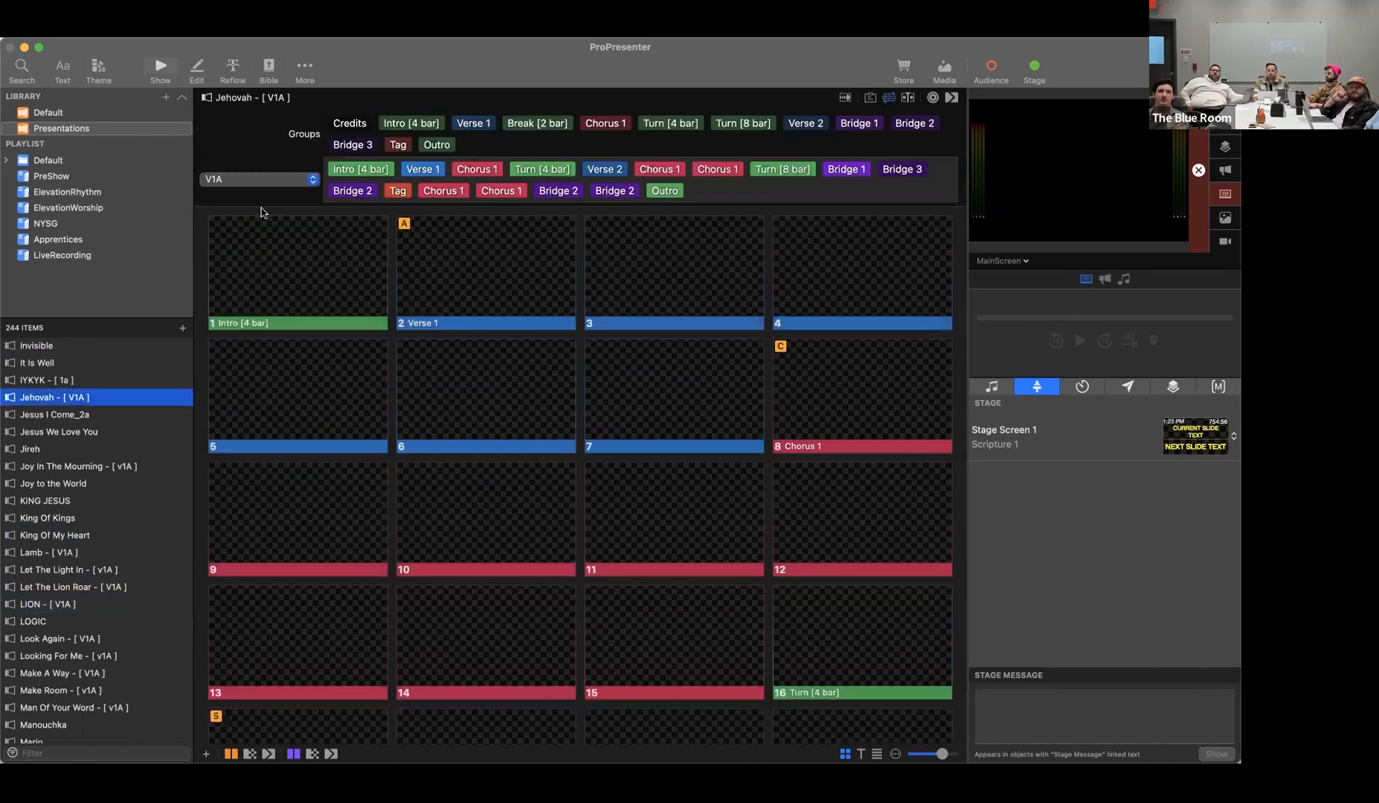
left_click(283, 186)
left_click(282, 181)
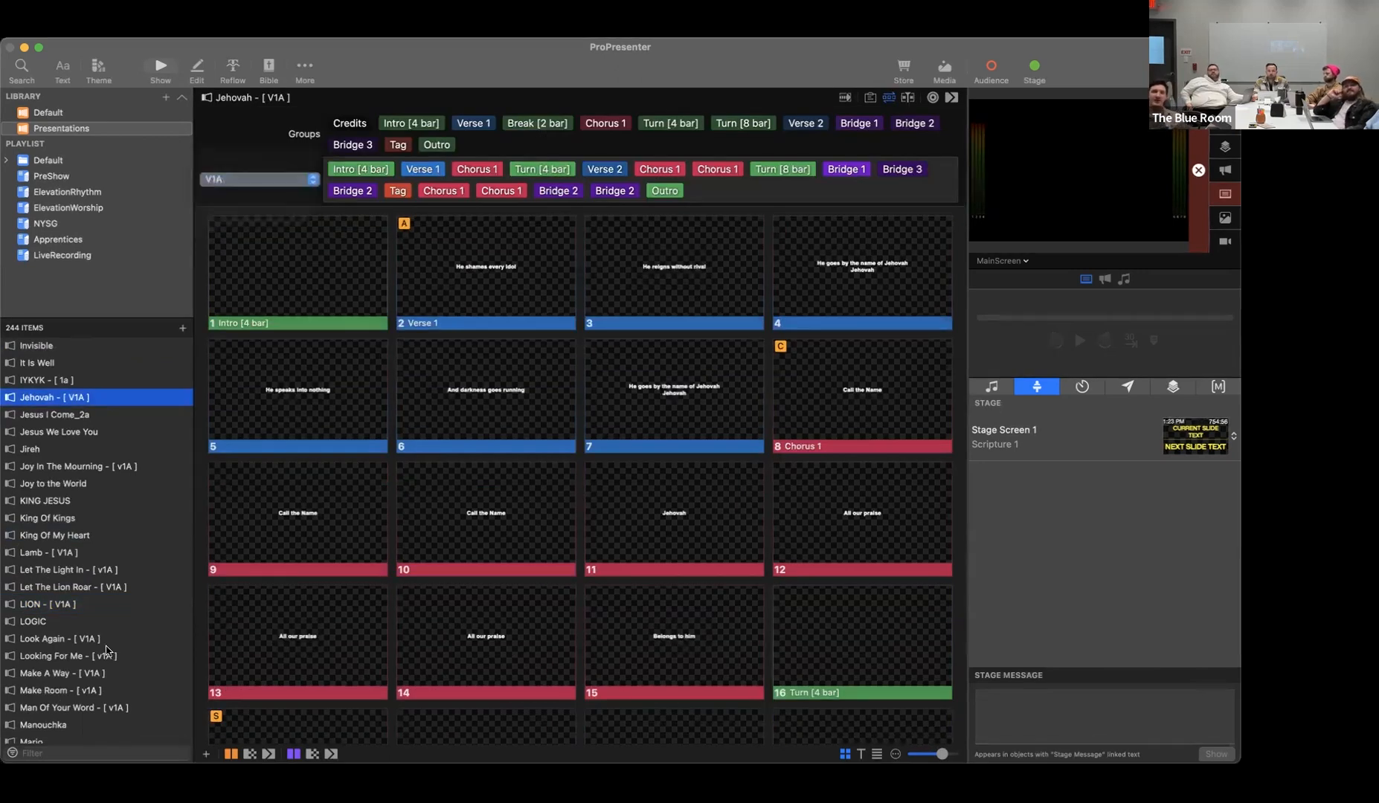
Open the Same God presentation and review its arrangements by selecting v1A, v1B, V2A, and V8A in turn.
scroll(106, 651, "down", 10)
scroll(107, 651, "down", 15)
scroll(106, 651, "up", 5)
scroll(104, 452, "up", 3)
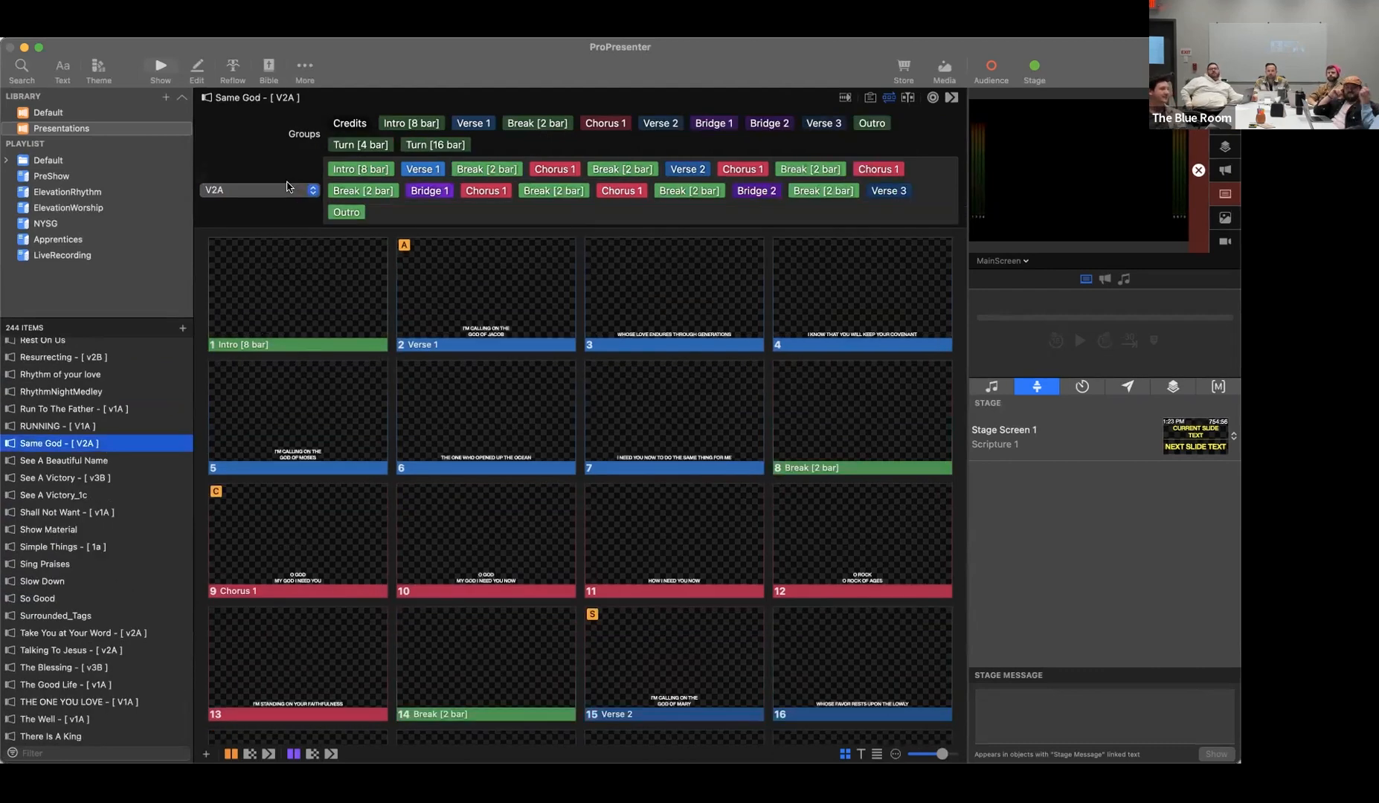
left_click(293, 187)
left_click(282, 162)
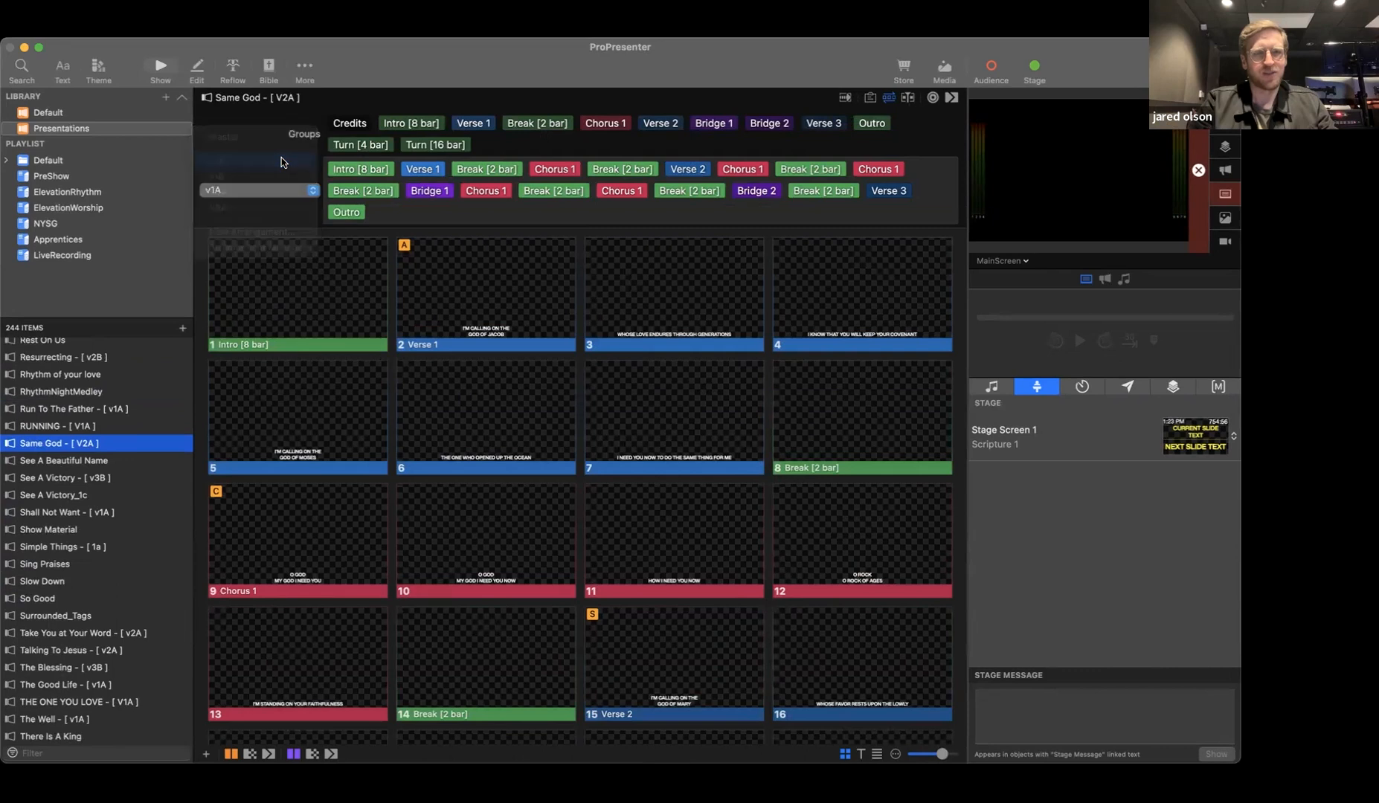
left_click(280, 181)
left_click(271, 198)
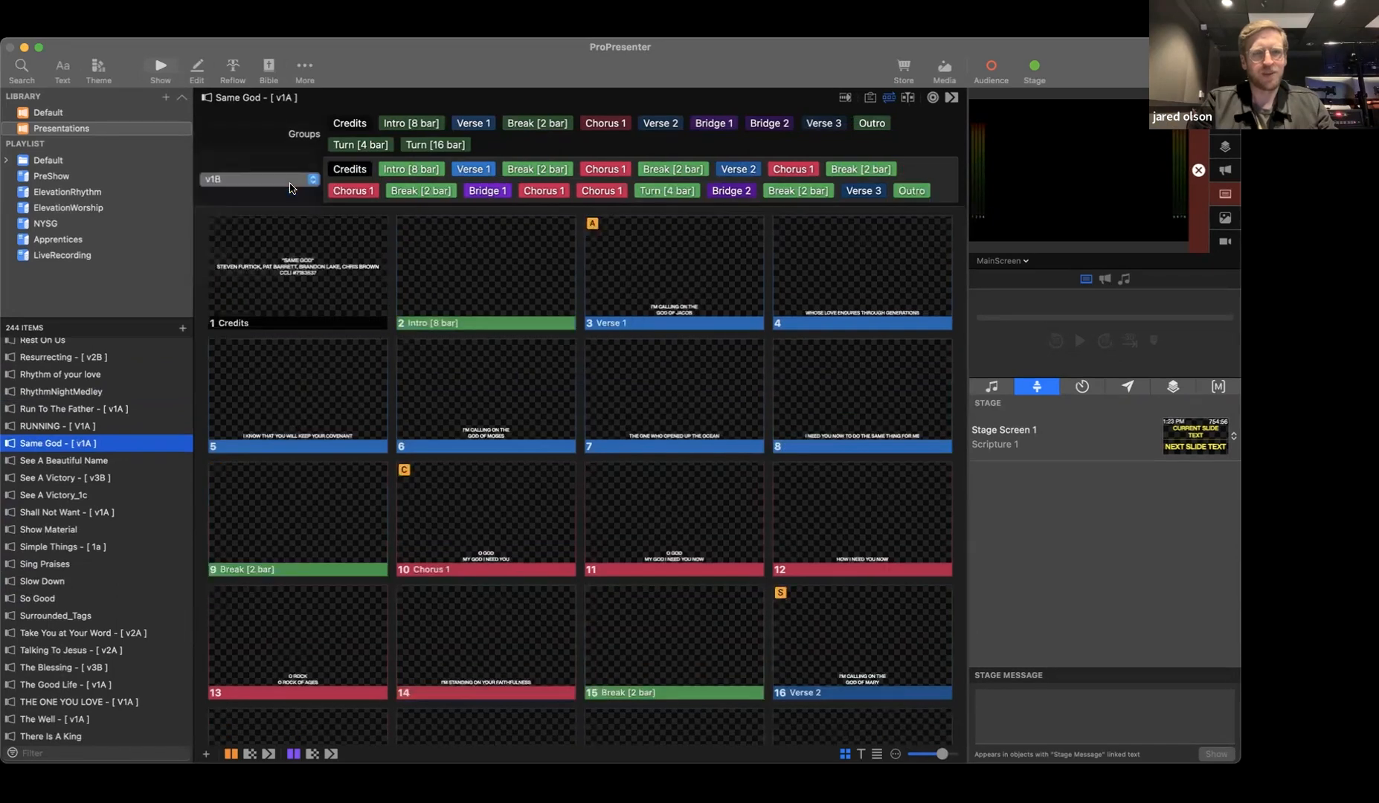
left_click(292, 182)
key("Return")
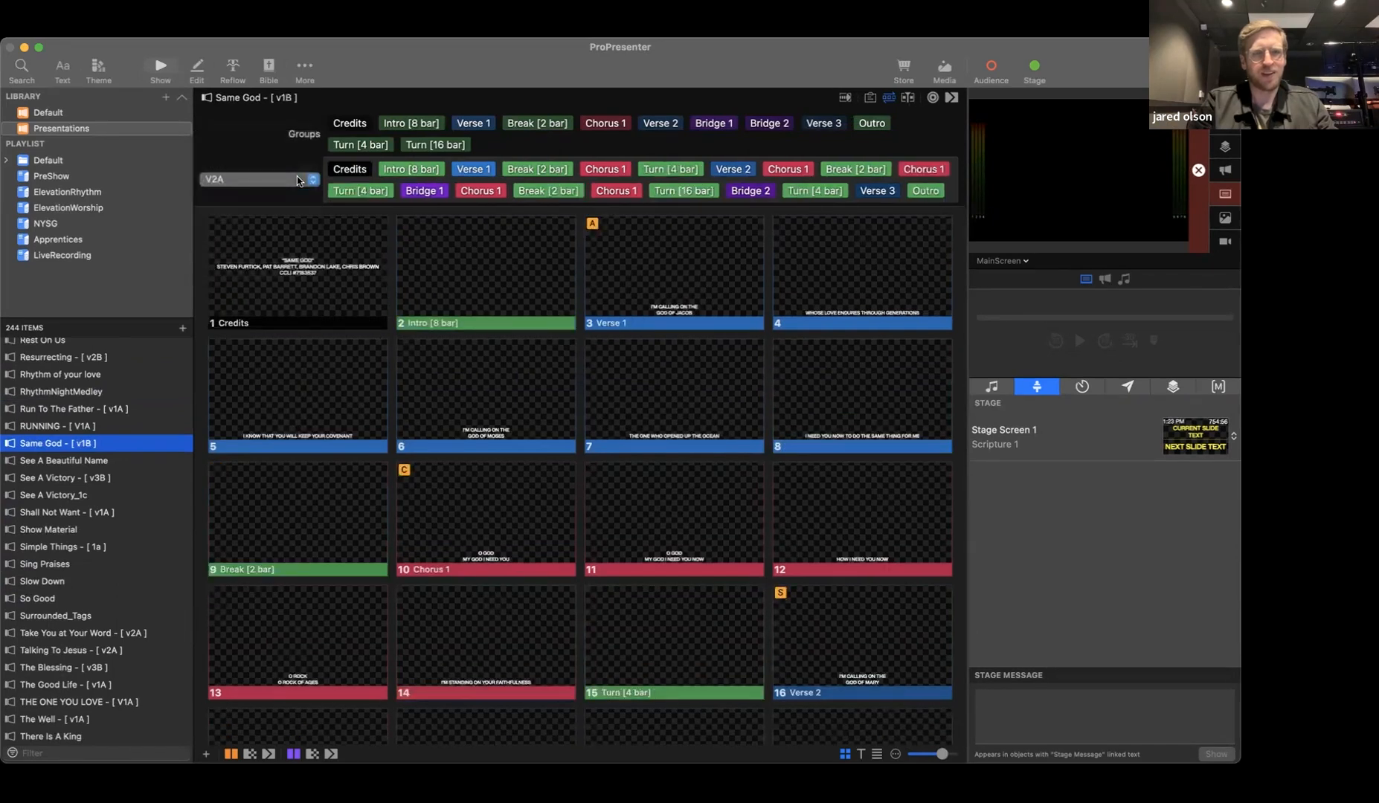
left_click(288, 196)
left_click(287, 207)
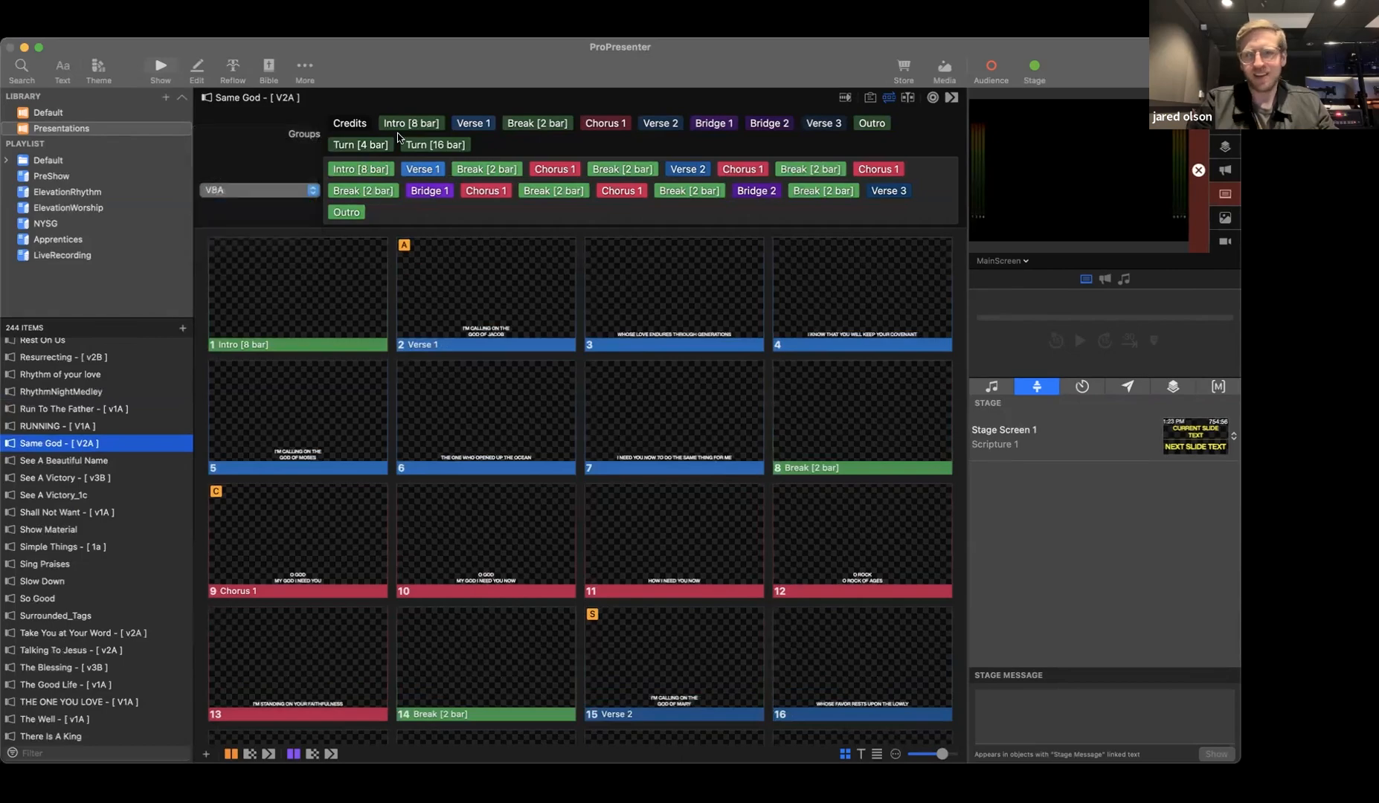